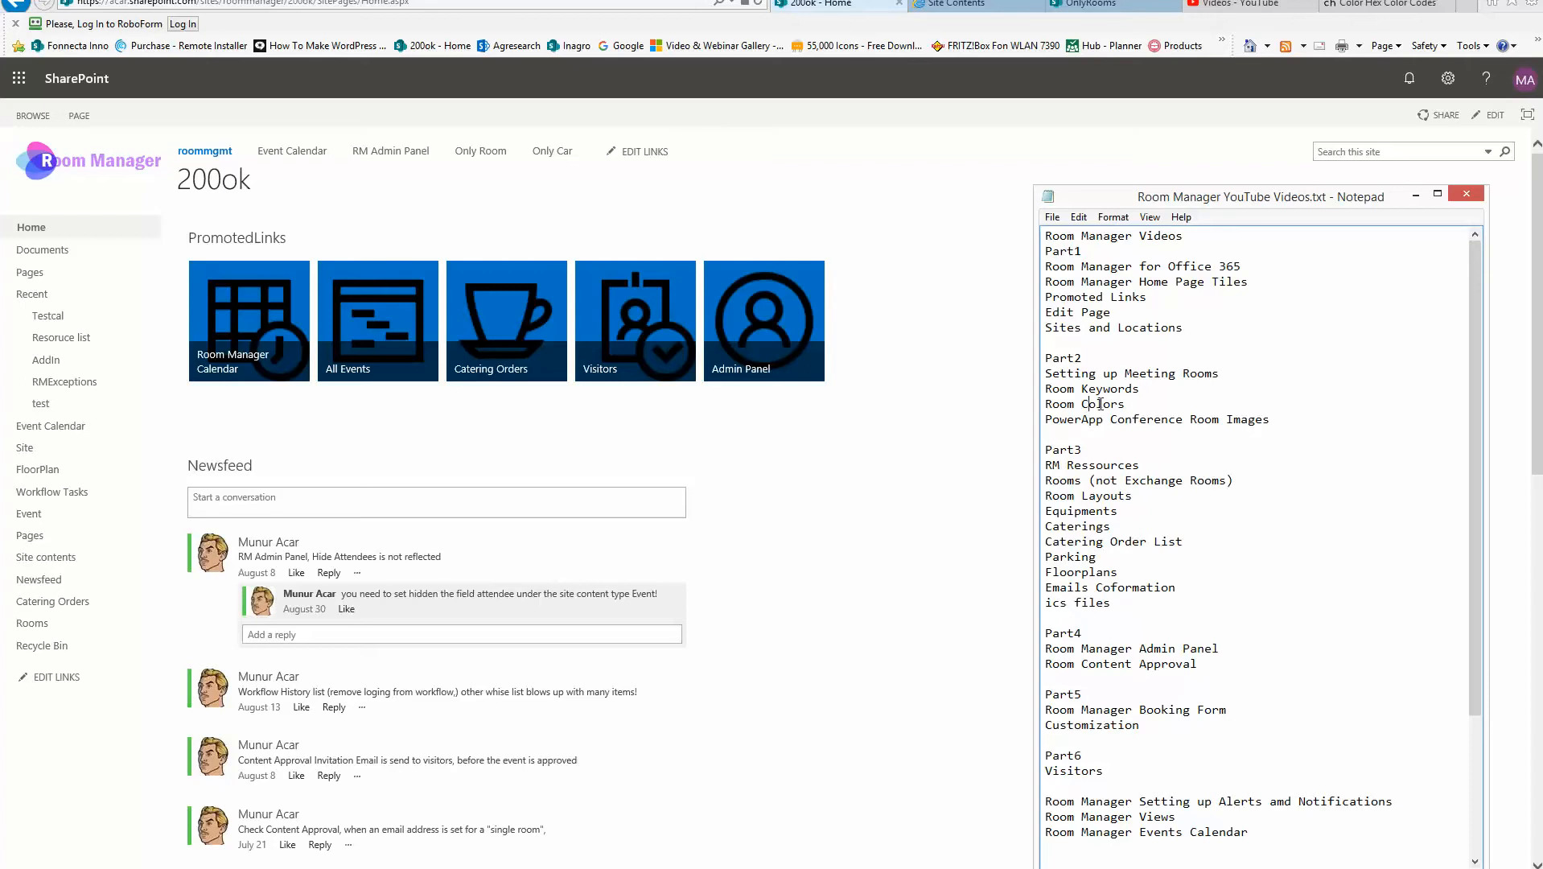
pyautogui.doubleClick(1100, 403)
pyautogui.click(1213, 388)
pyautogui.moveTo(1053, 420); pyautogui.dragTo(1292, 420)
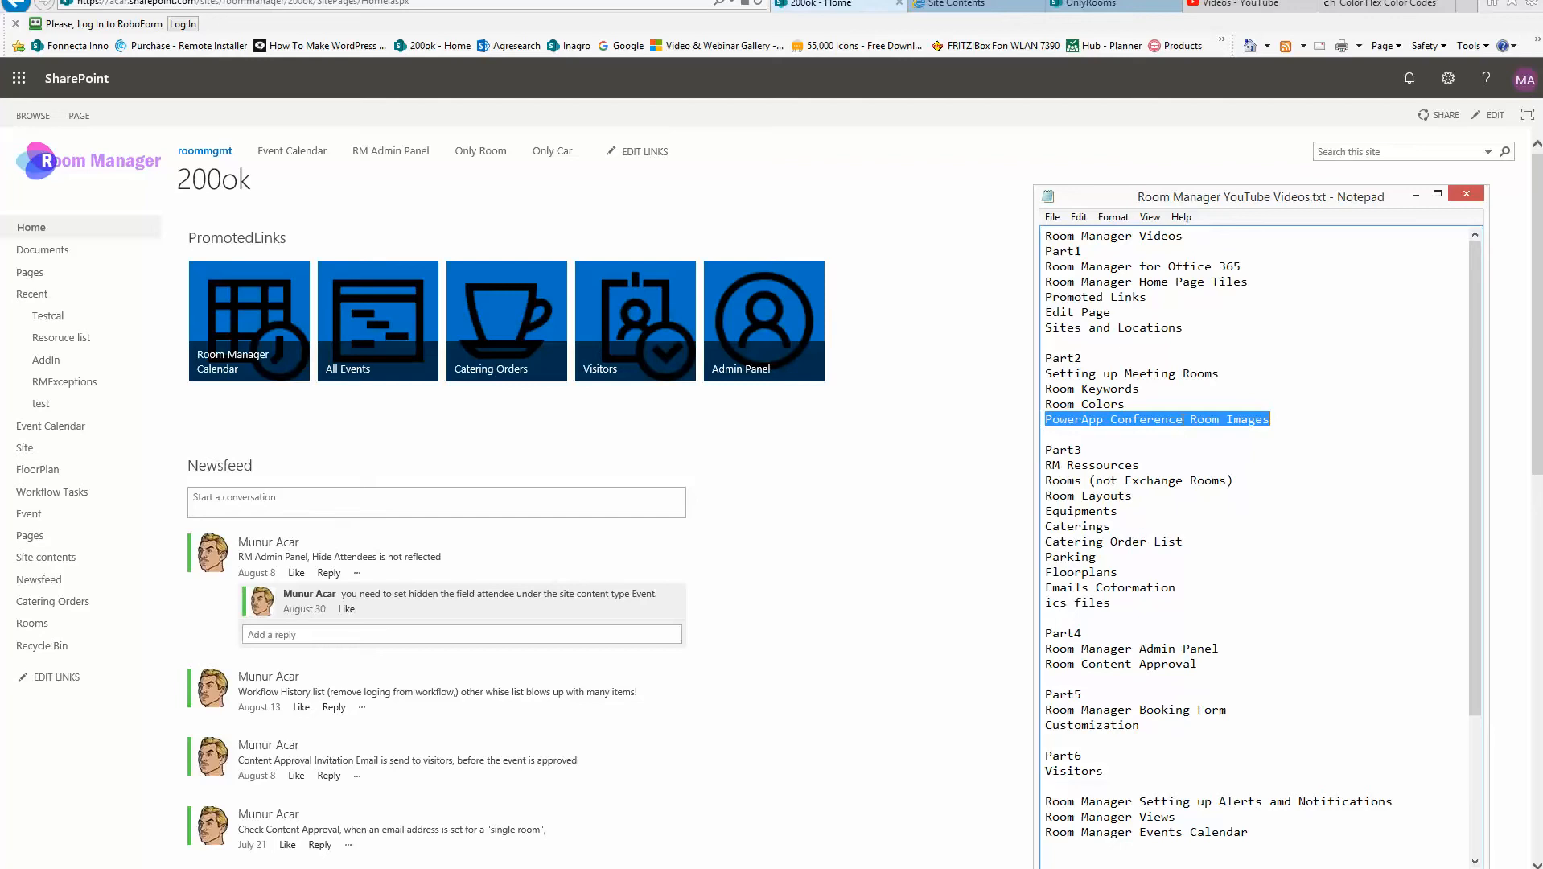
# Open the Rooms picture library from the site contents and look through its listed rooms
pyautogui.click(1449, 78)
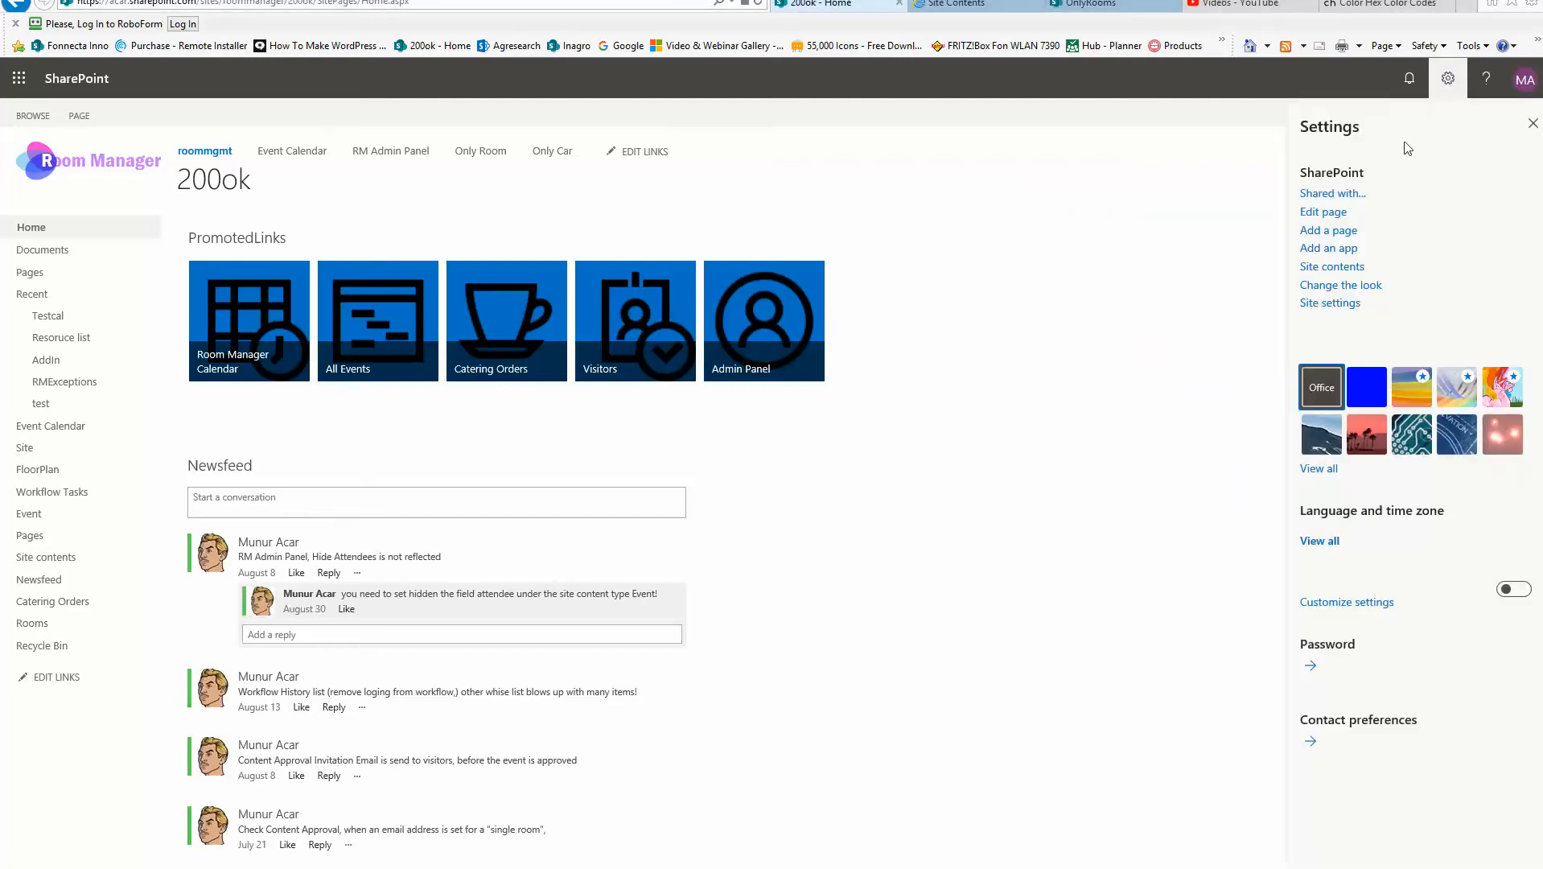
pyautogui.click(1335, 267)
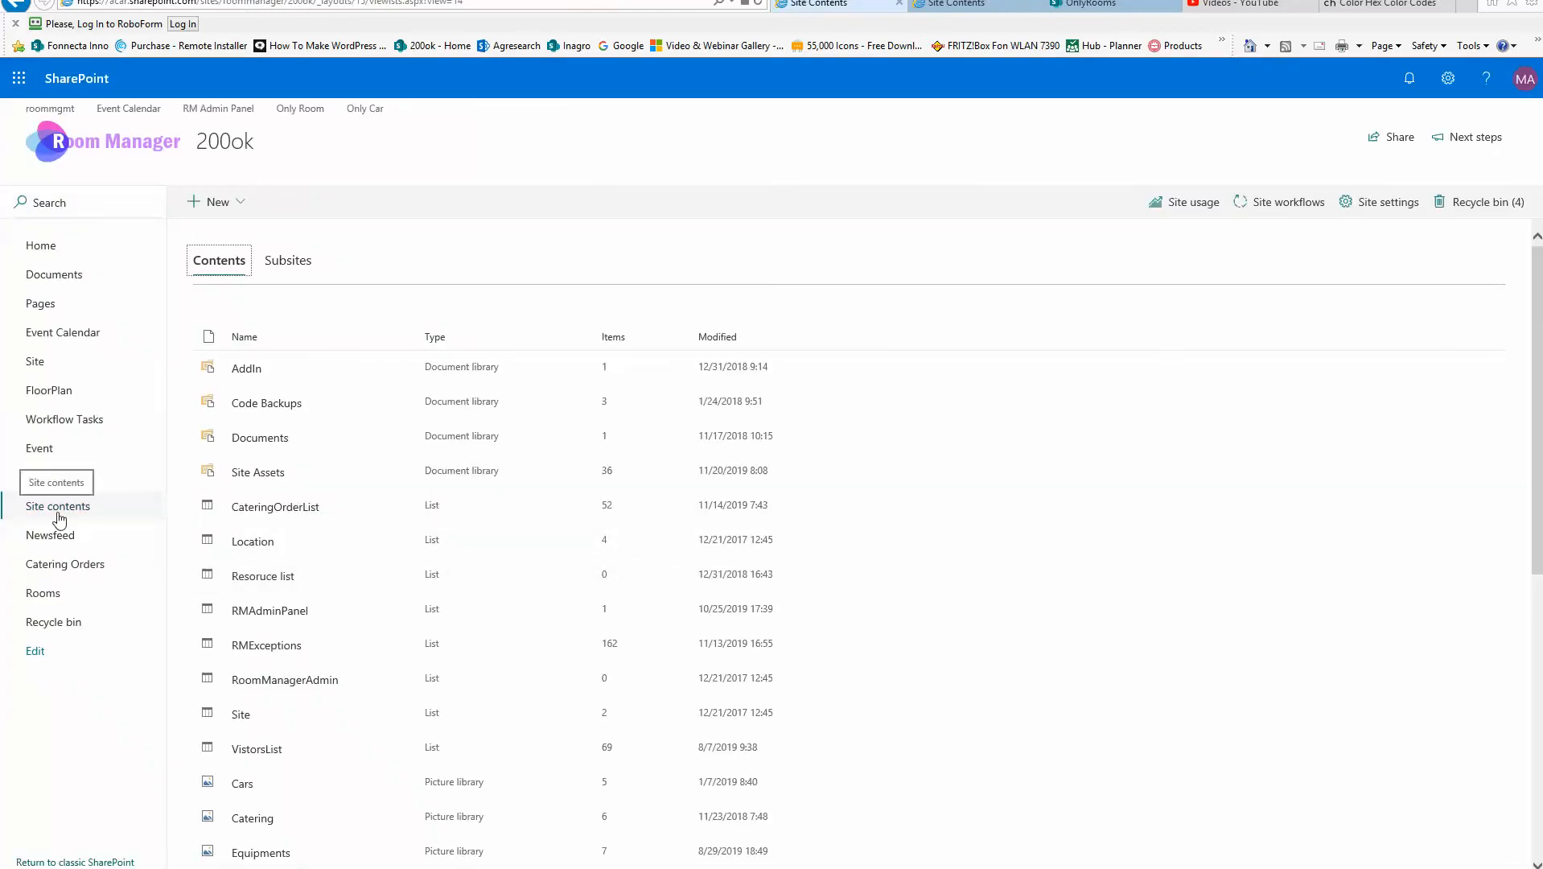
pyautogui.scroll(-5, 366, 537)
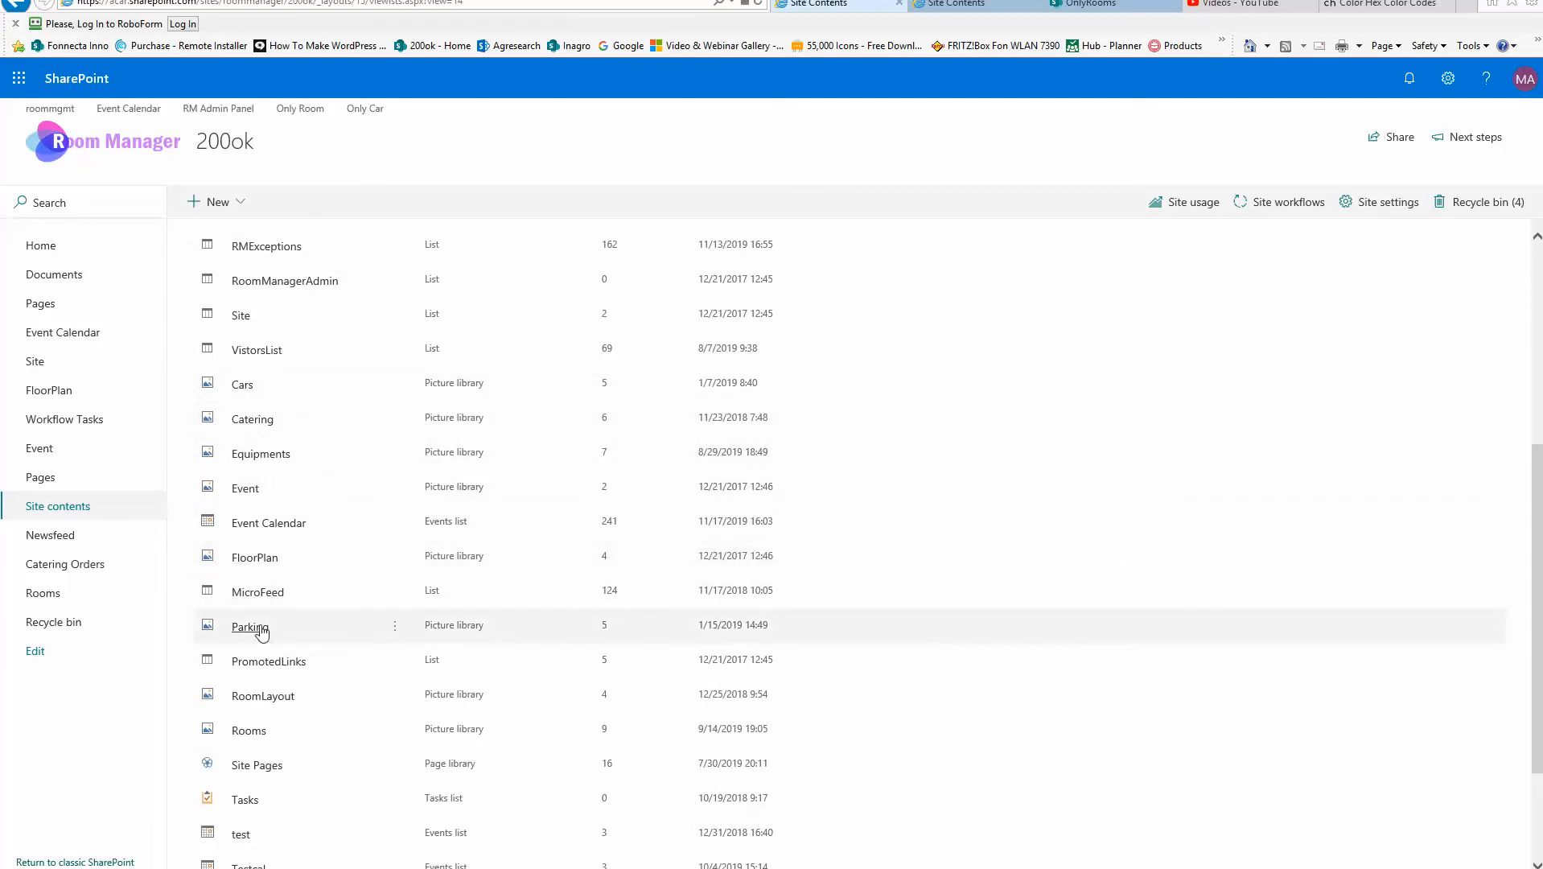
pyautogui.click(249, 733)
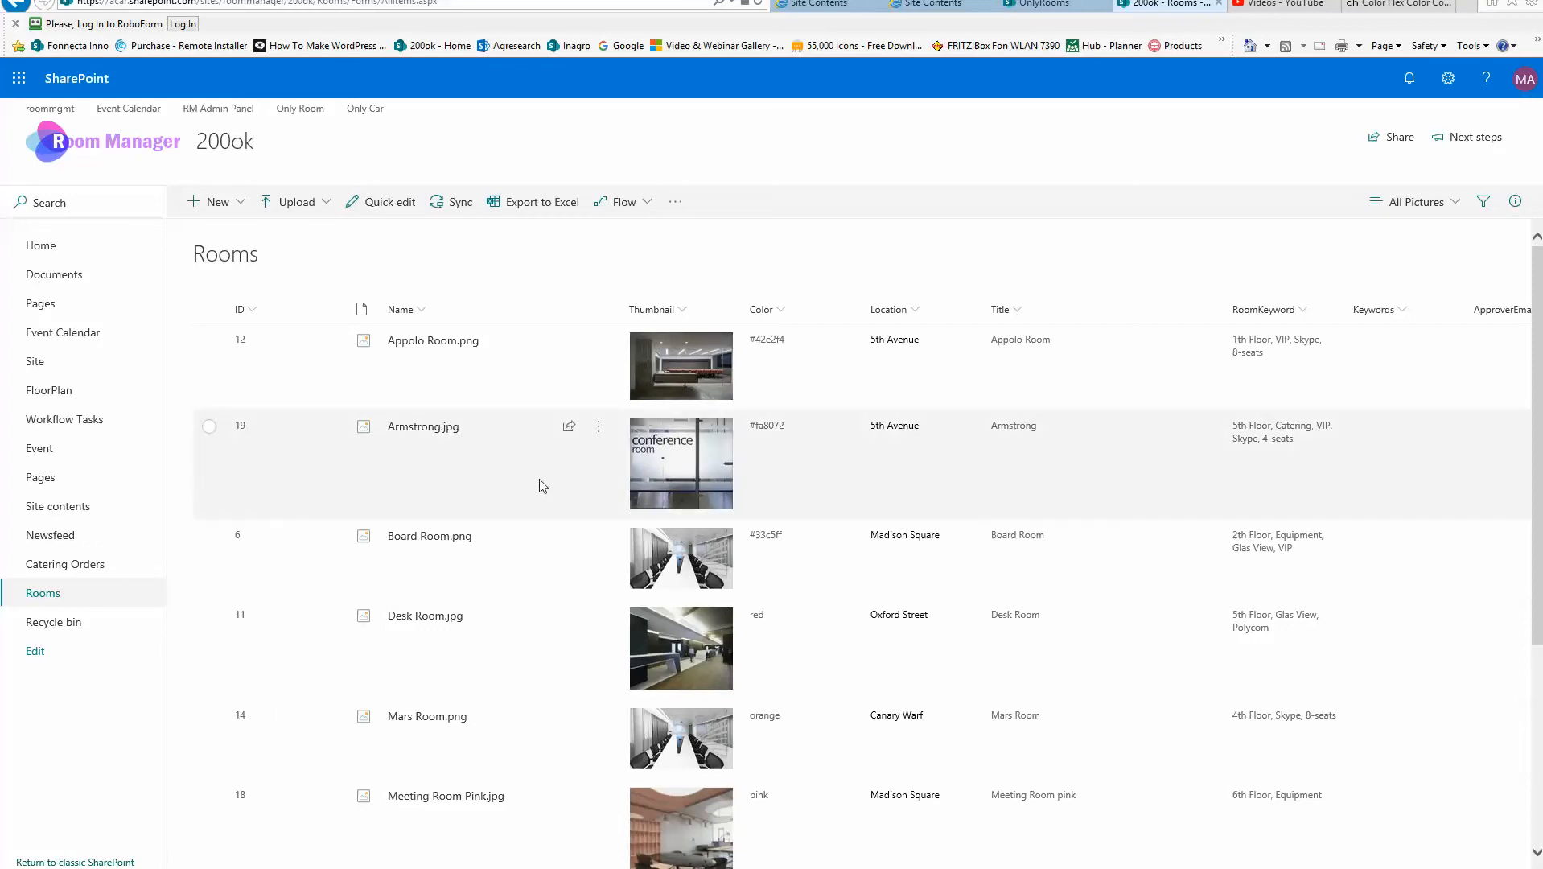
pyautogui.scroll(-3, 611, 507)
pyautogui.scroll(-2, 611, 507)
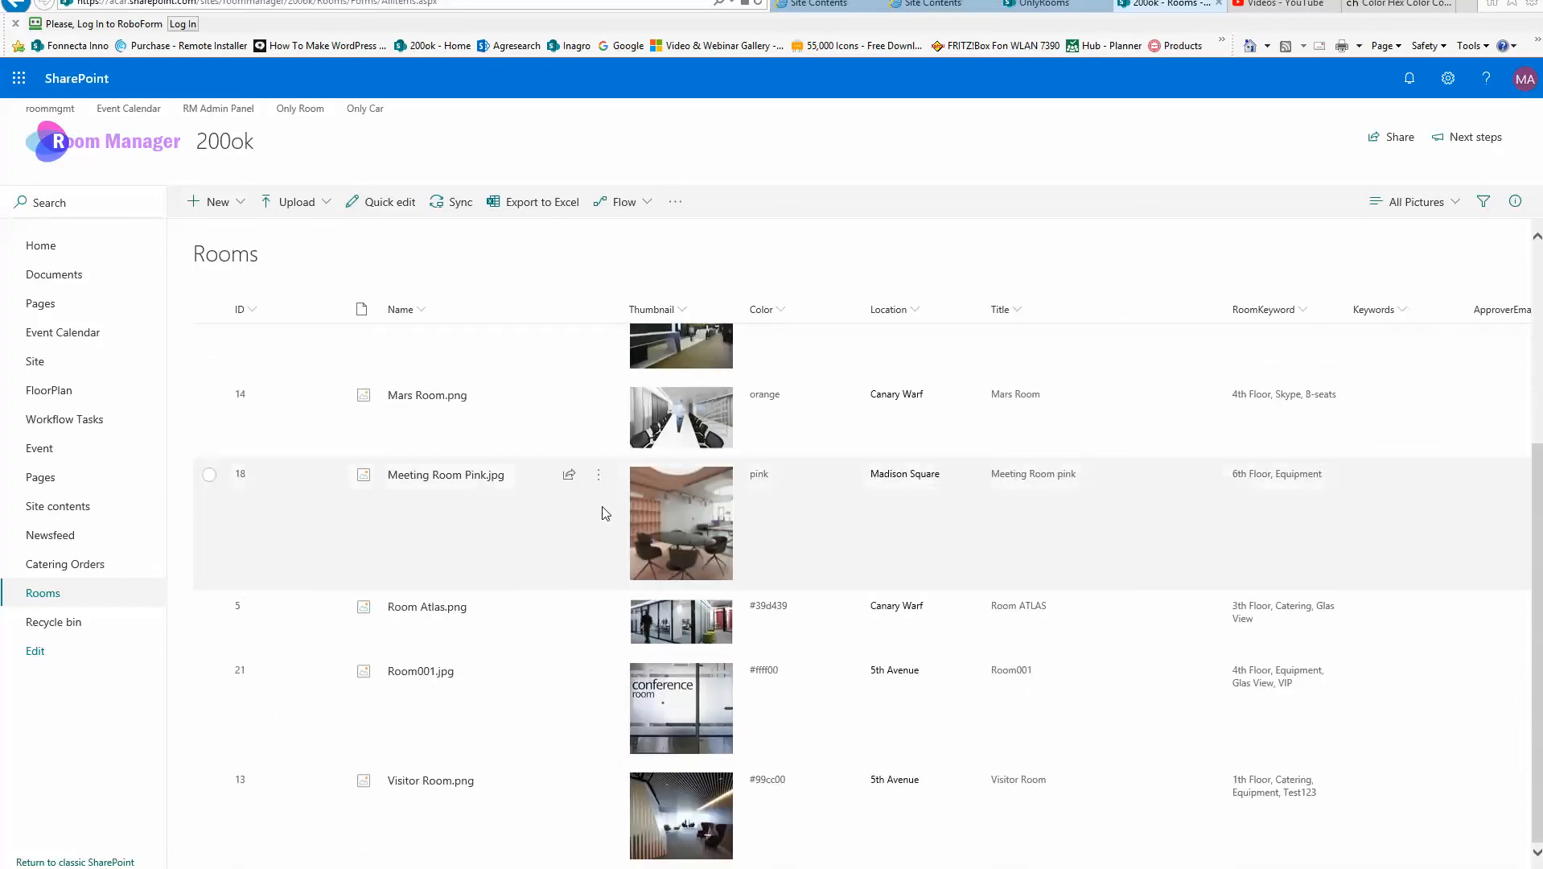
pyautogui.scroll(5, 608, 511)
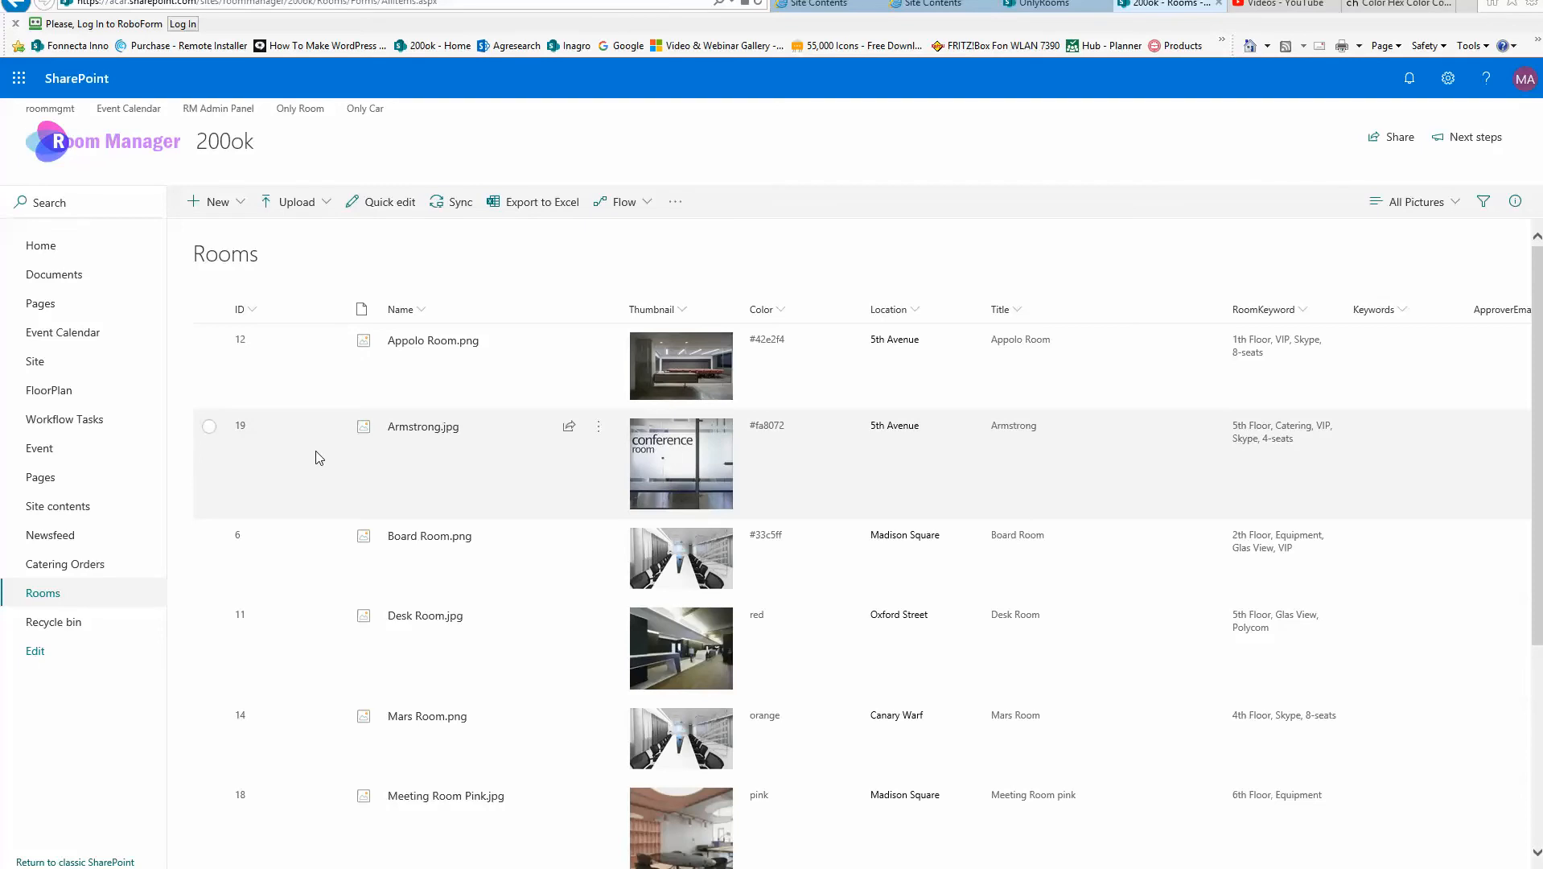
# Add the picture Conference Room.jpg from the Pictures folder to the Rooms library
pyautogui.click(240, 206)
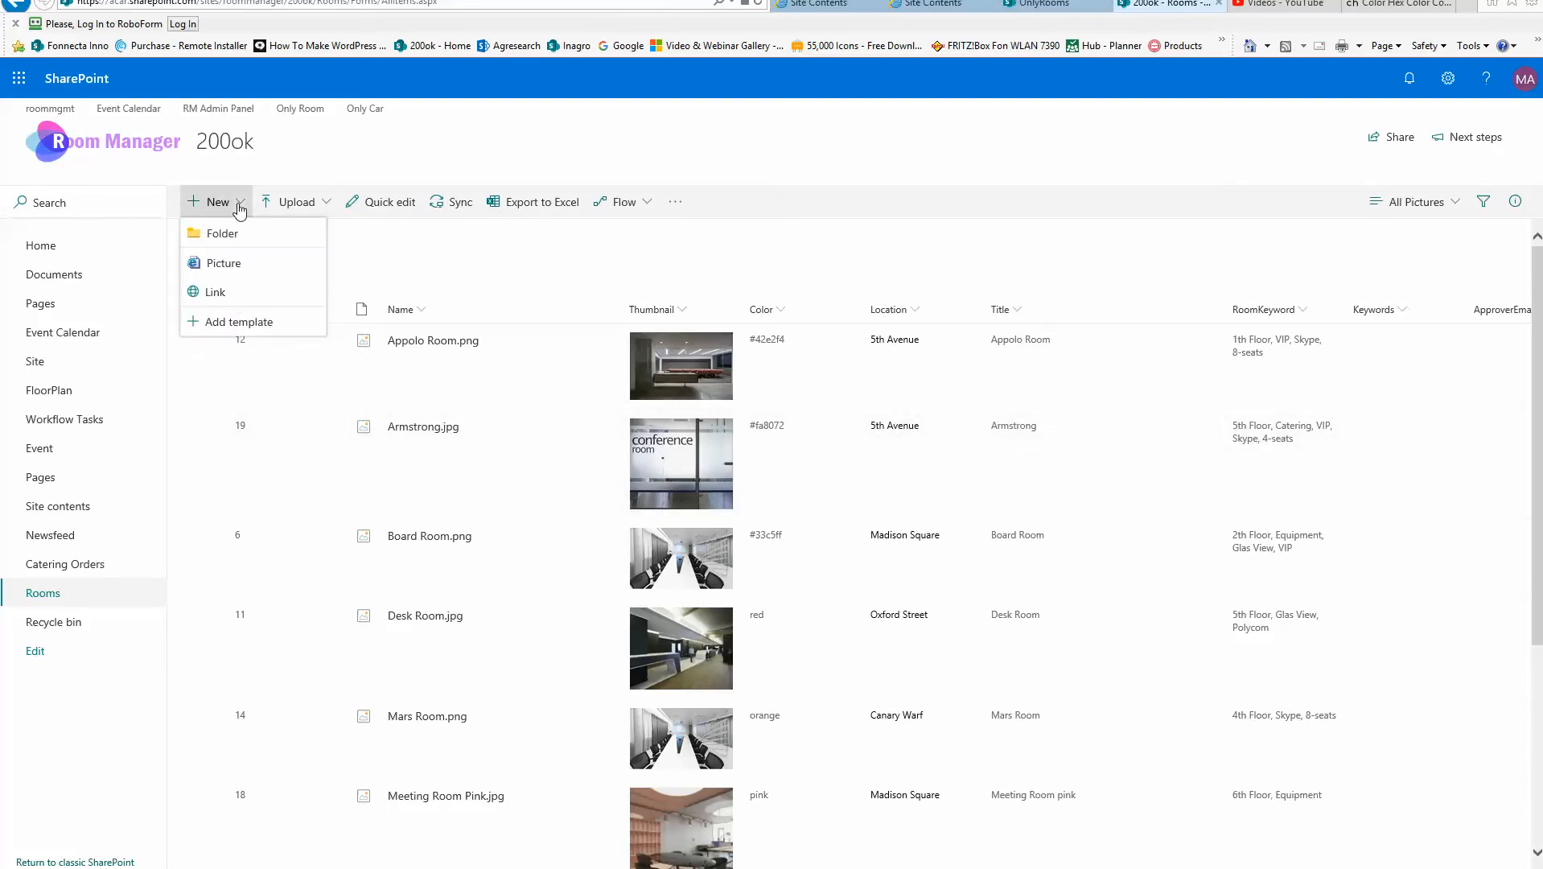
pyautogui.click(224, 262)
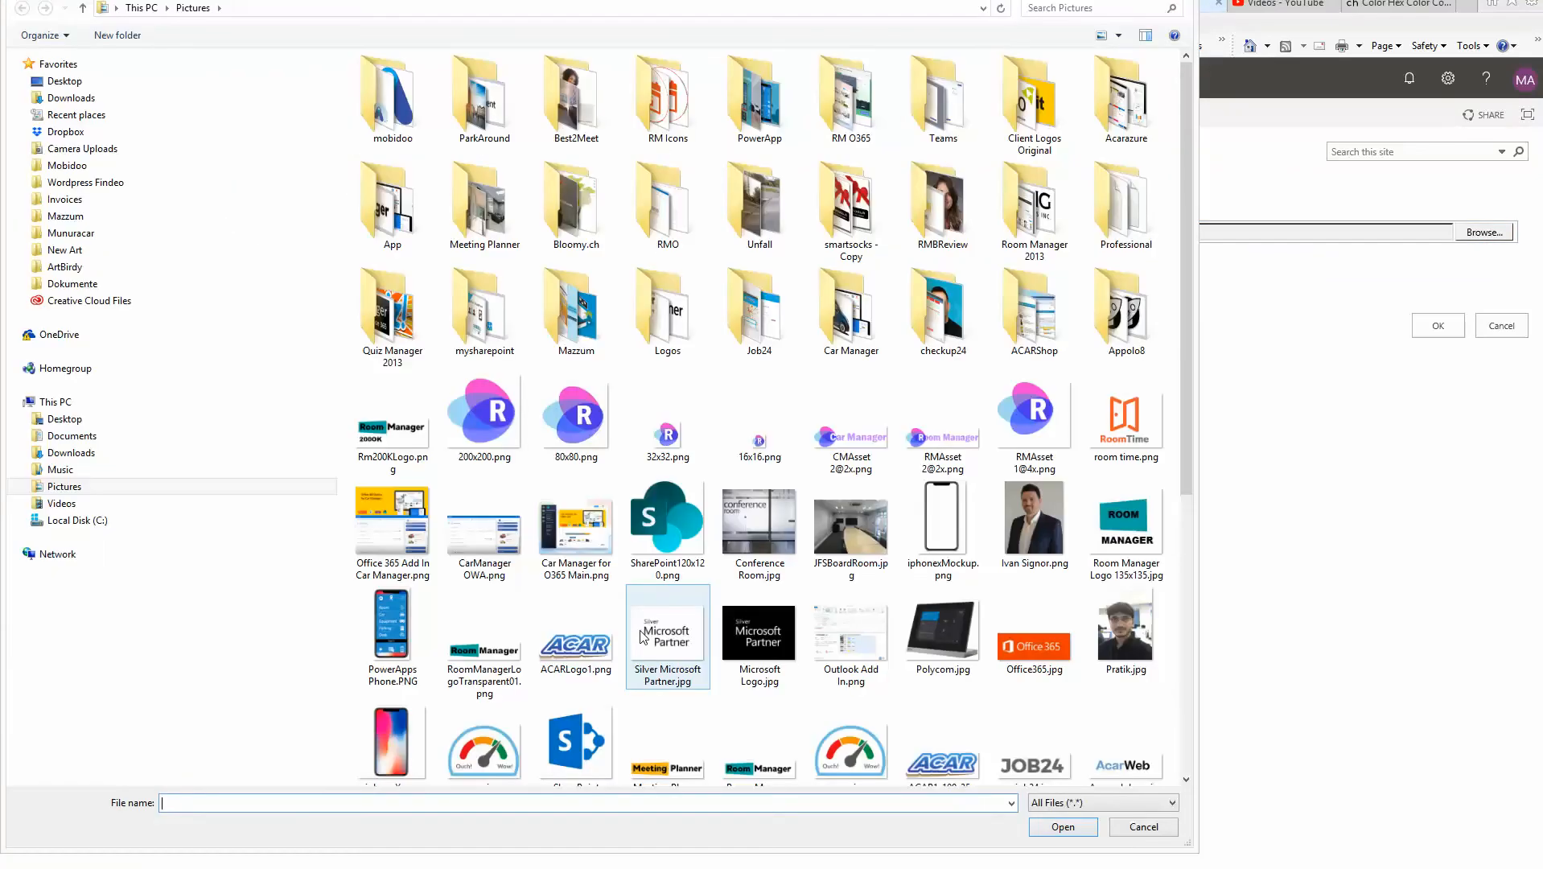
pyautogui.click(759, 549)
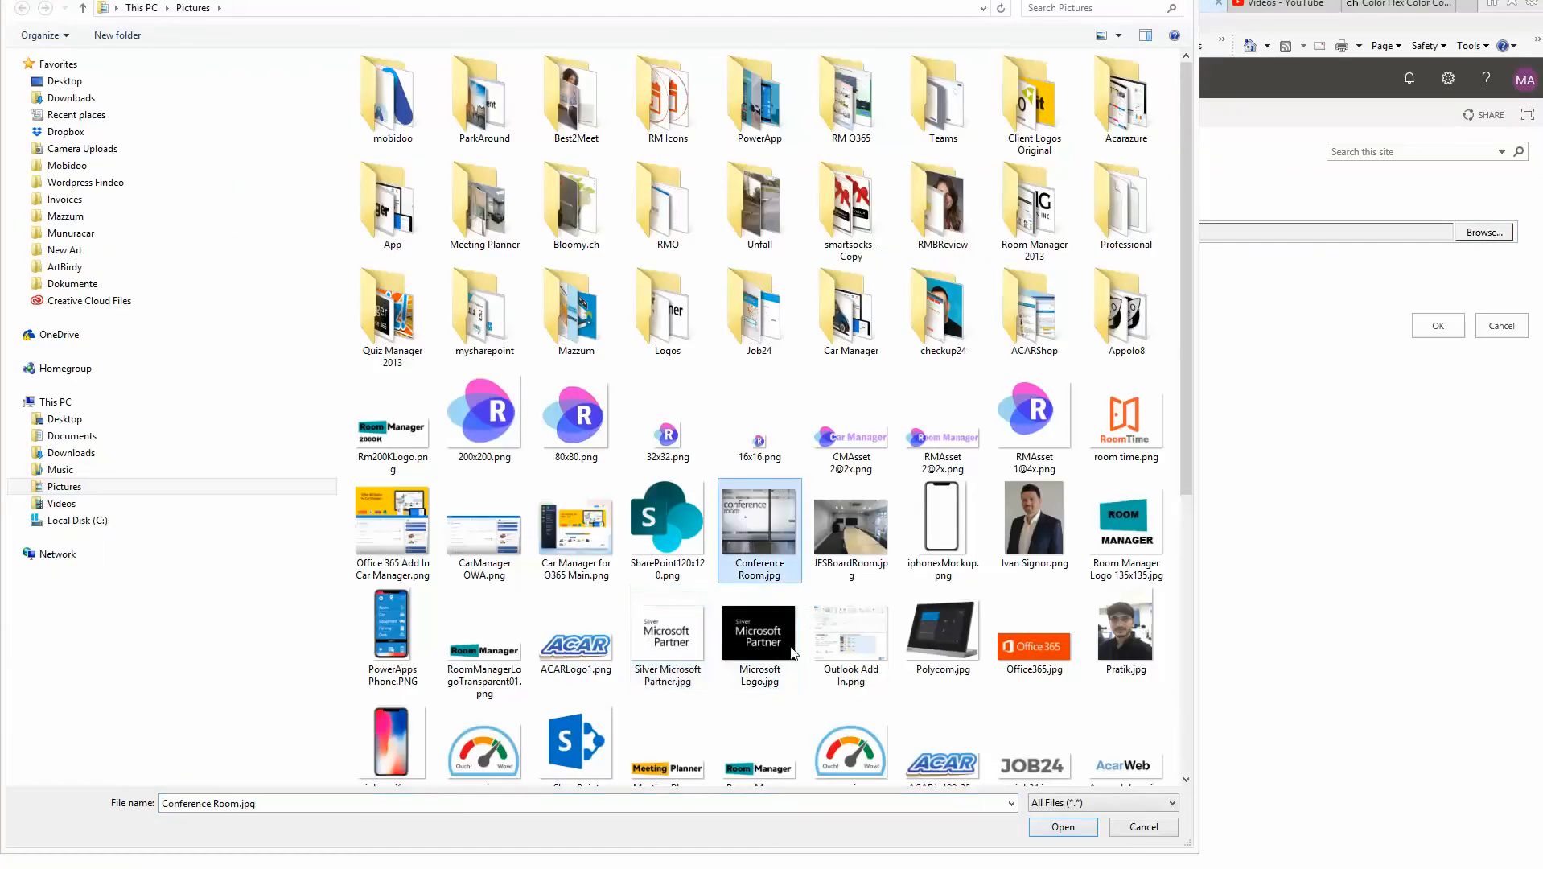
pyautogui.click(1063, 828)
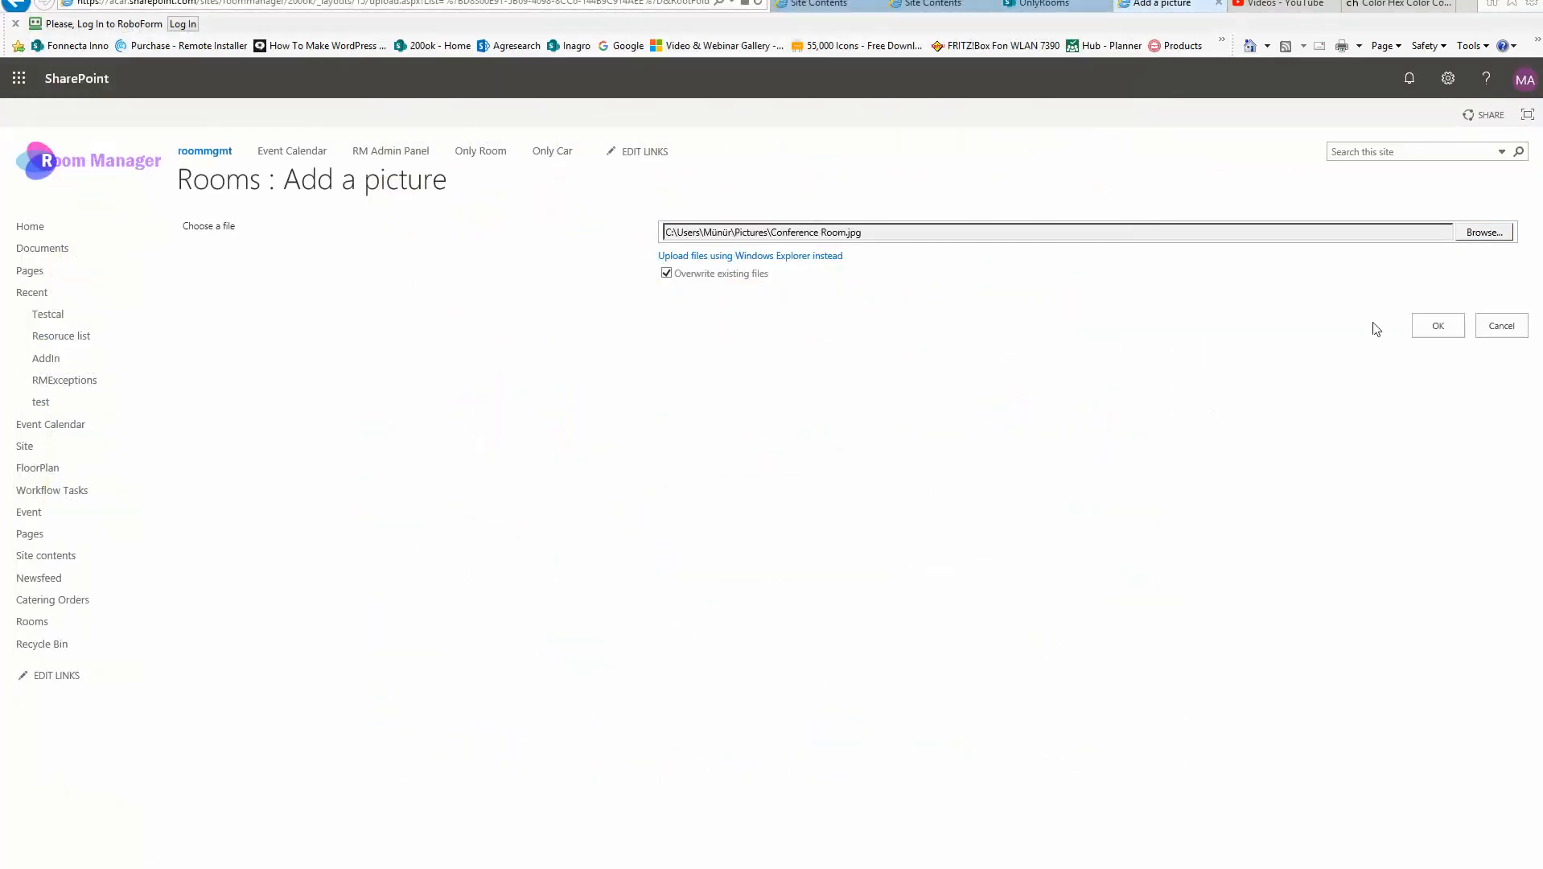
pyautogui.click(1439, 326)
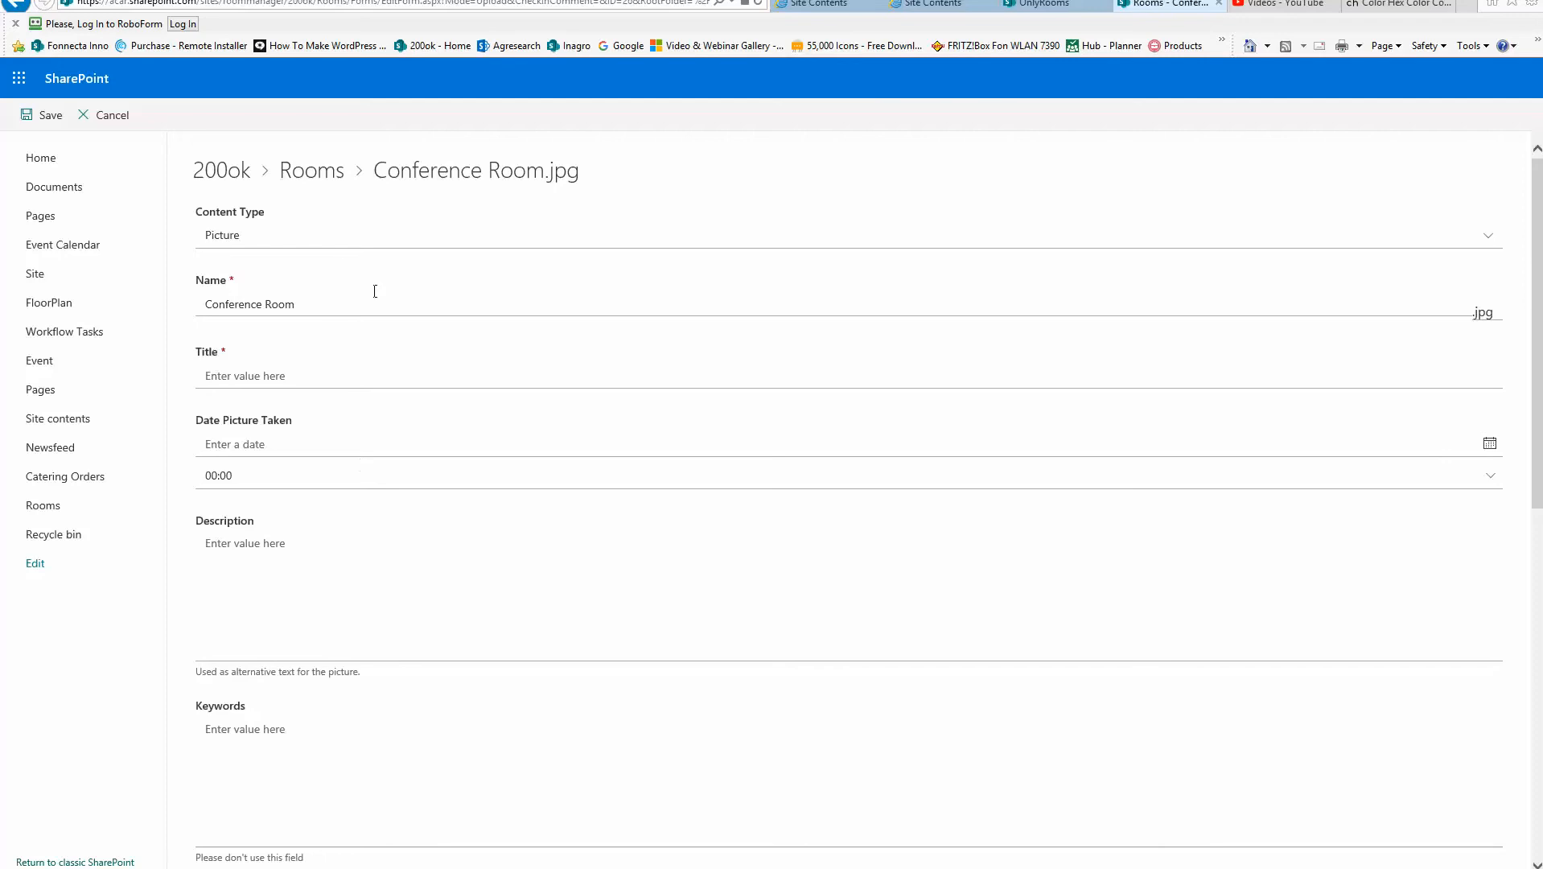
# Enter Conference ROOM ABC as the title of the uploaded room picture
pyautogui.click(346, 241)
pyautogui.click(346, 241)
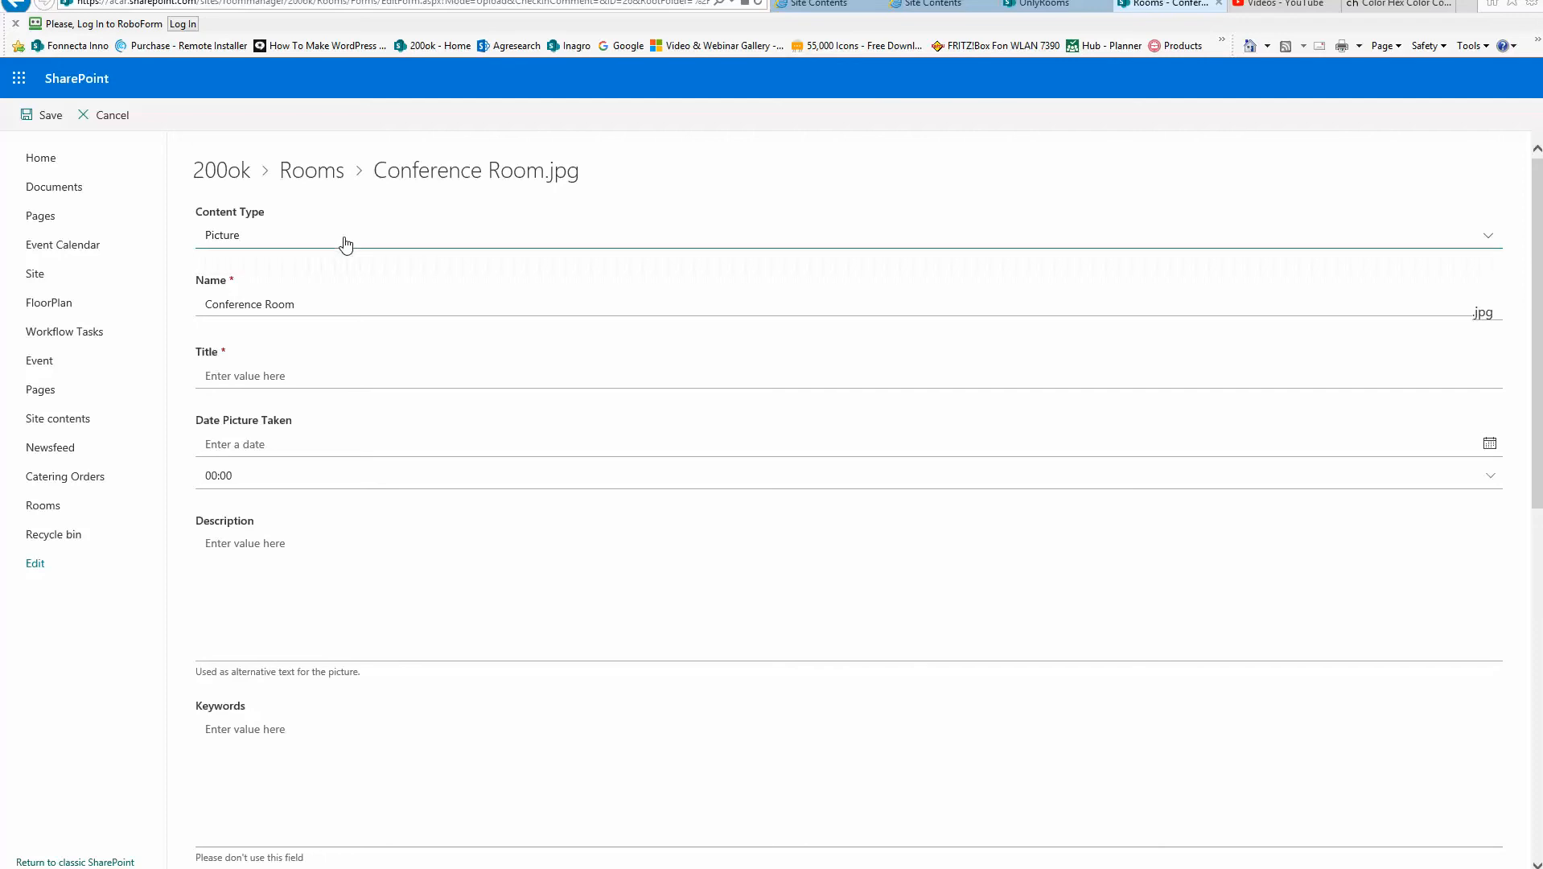
pyautogui.click(330, 306)
pyautogui.click(363, 306)
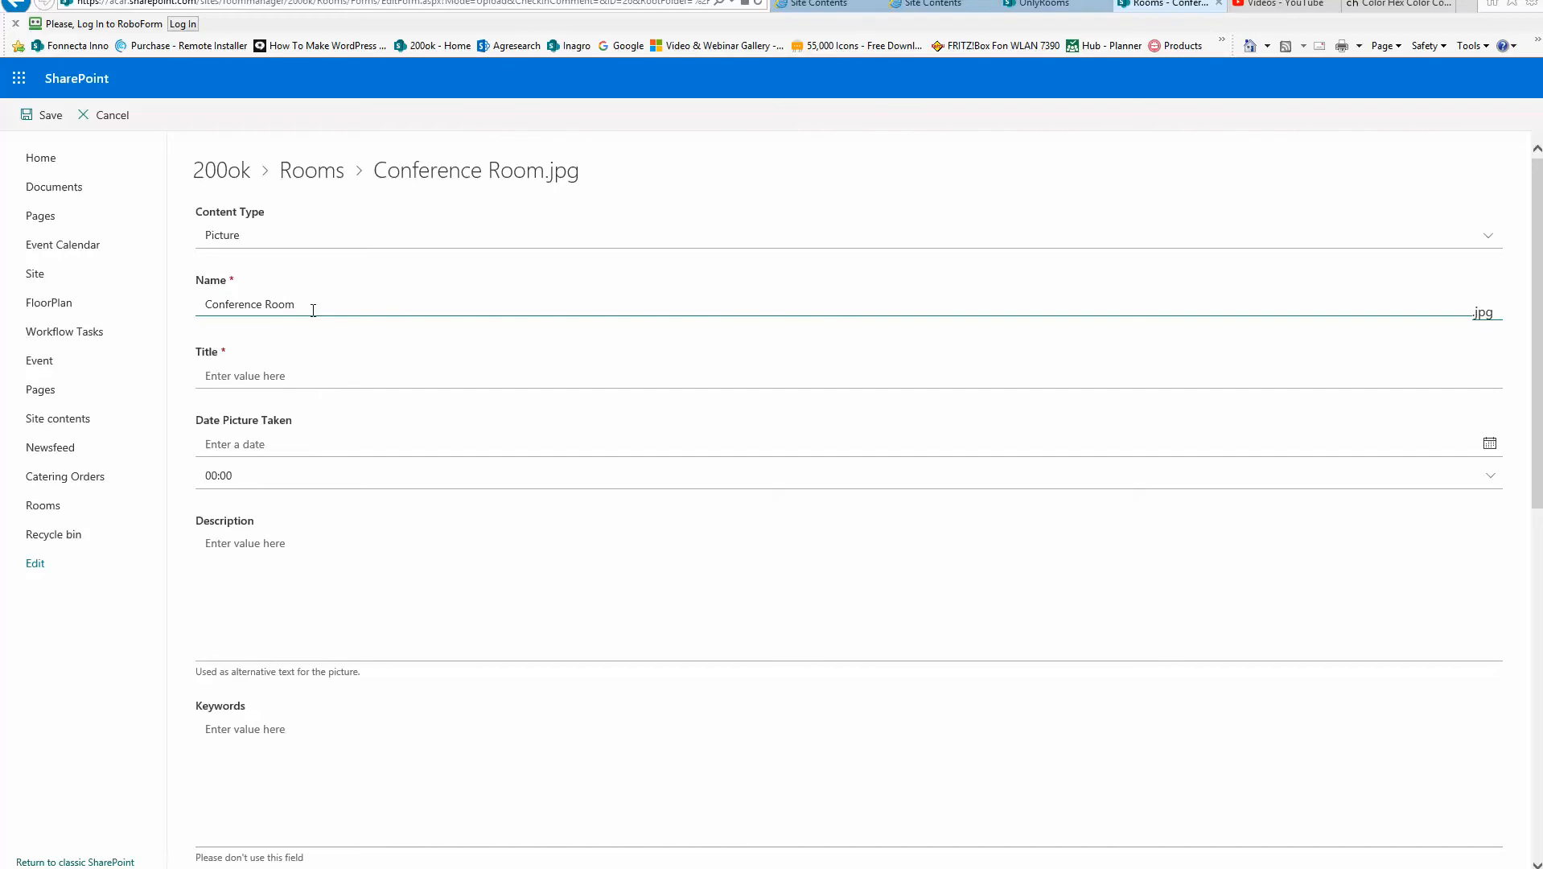
pyautogui.click(259, 383)
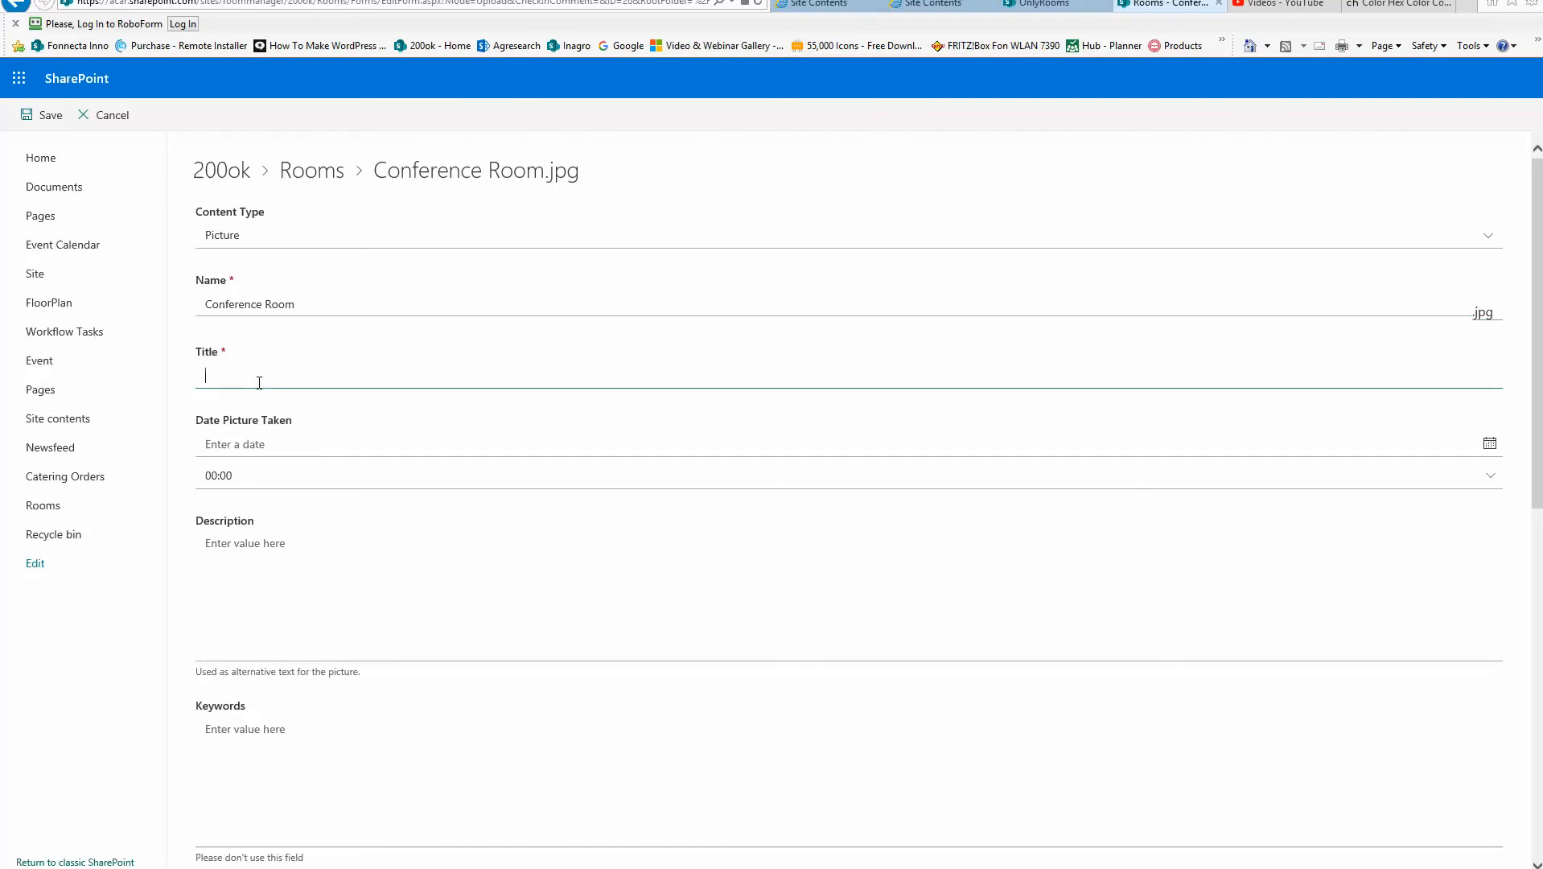
pyautogui.write('Conference ROOM ABC')
pyautogui.press('Tab')
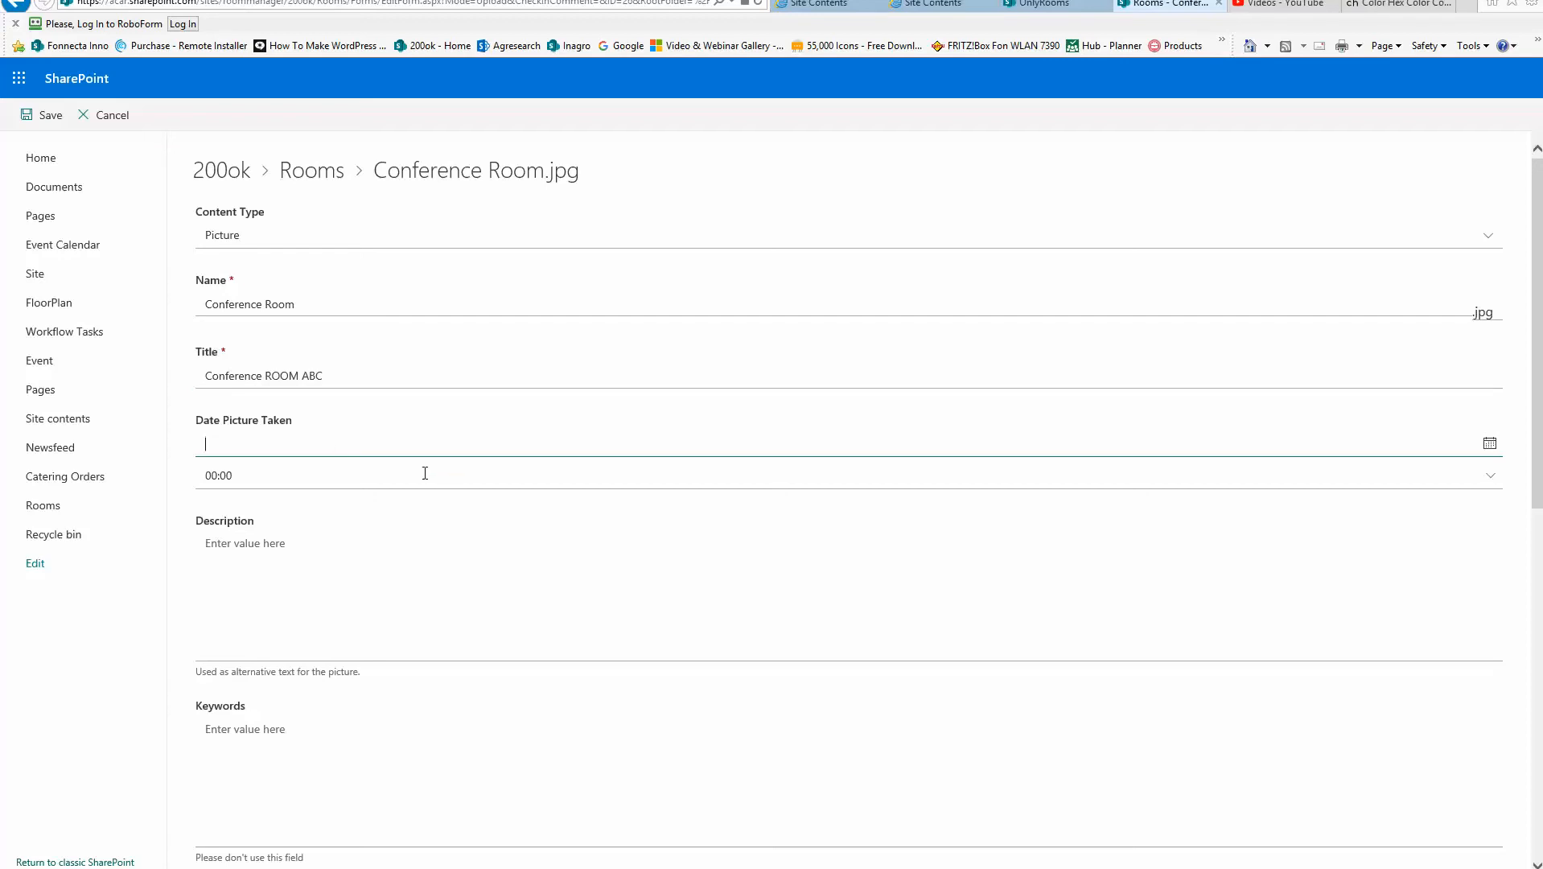
# Review the remaining fields of the room form, from Date Picture Taken and Description down to Blocked
pyautogui.scroll(-2, 434, 475)
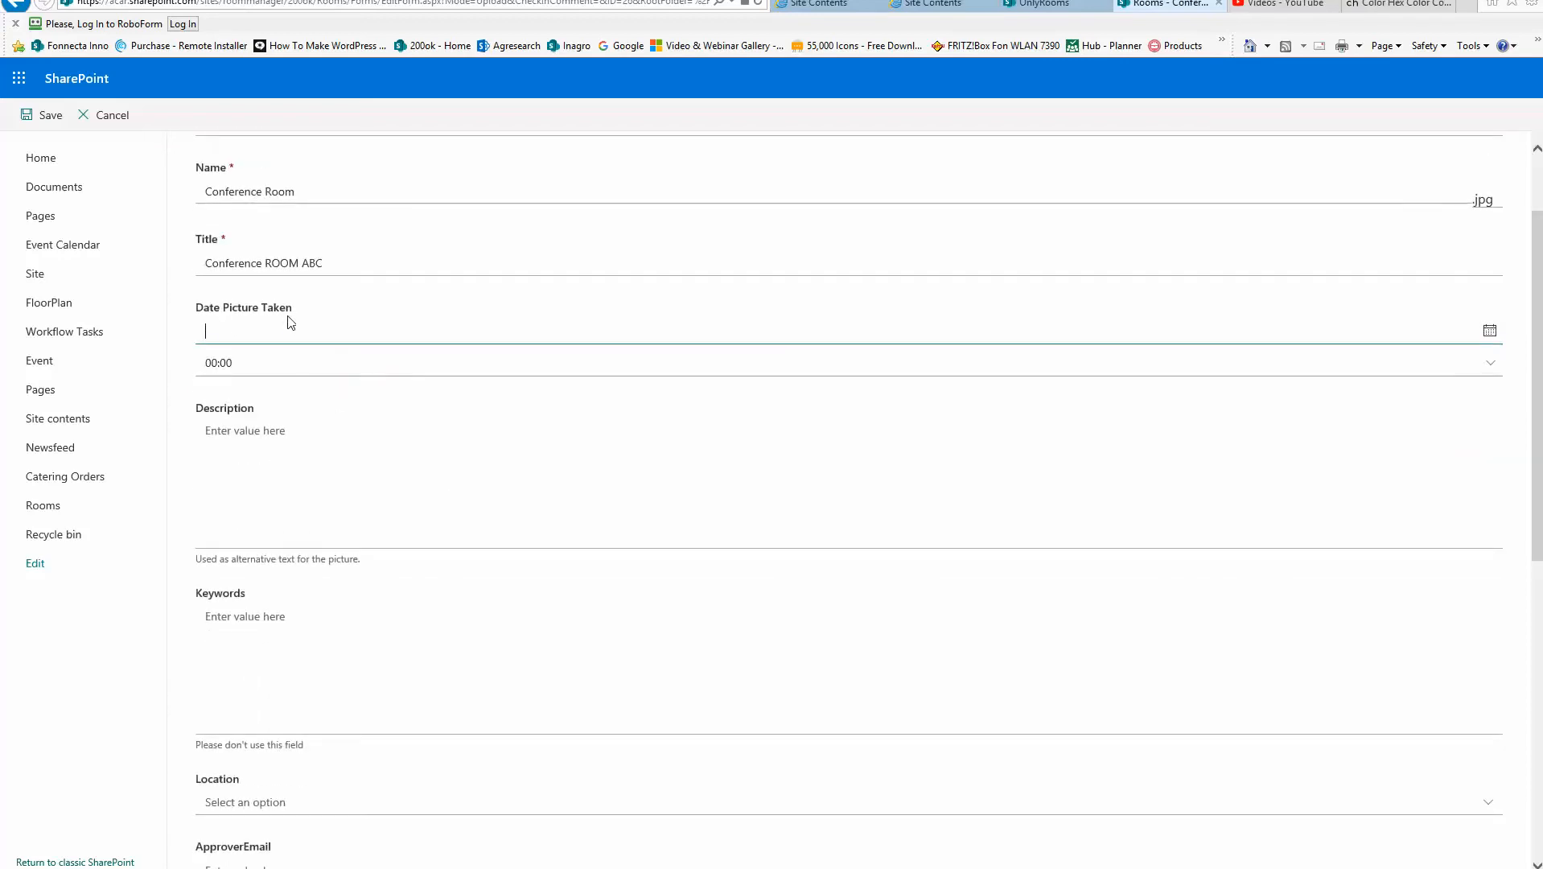
pyautogui.click(370, 462)
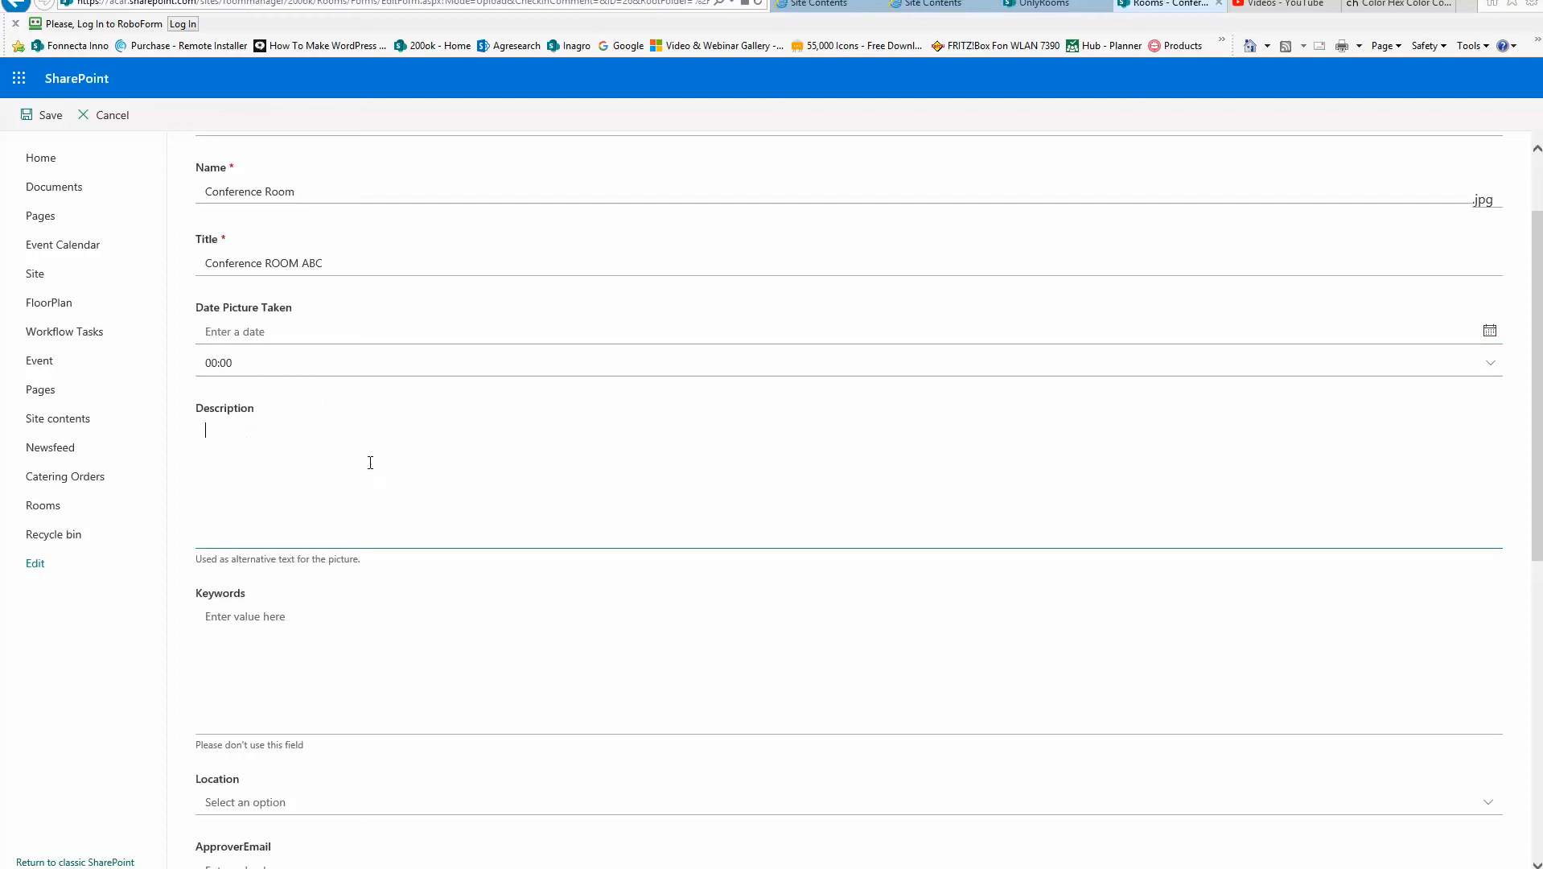
pyautogui.scroll(-3, 392, 486)
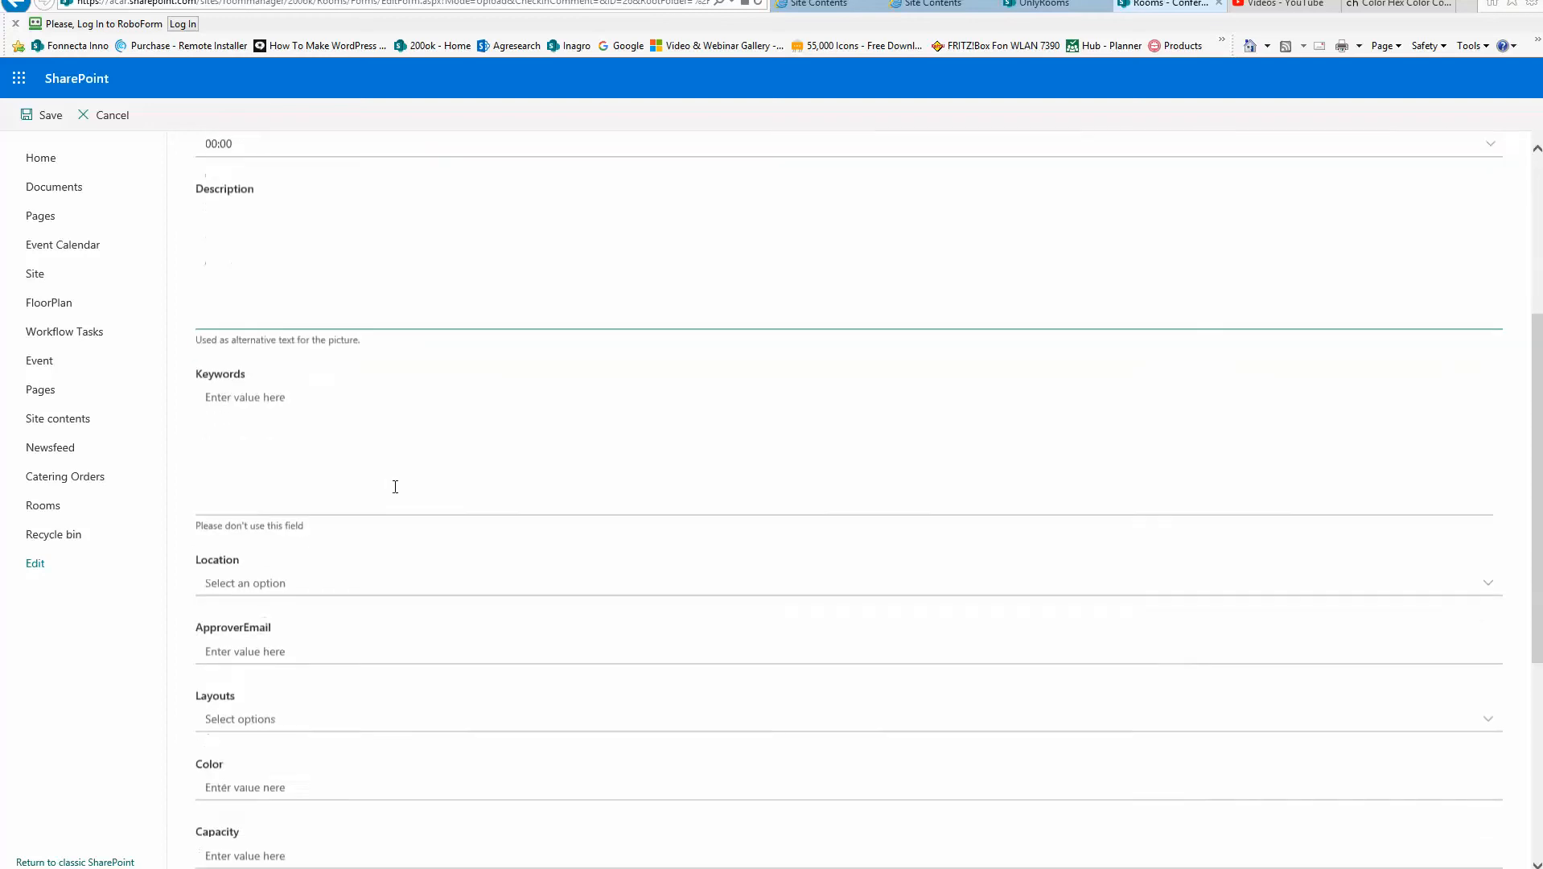
pyautogui.click(310, 427)
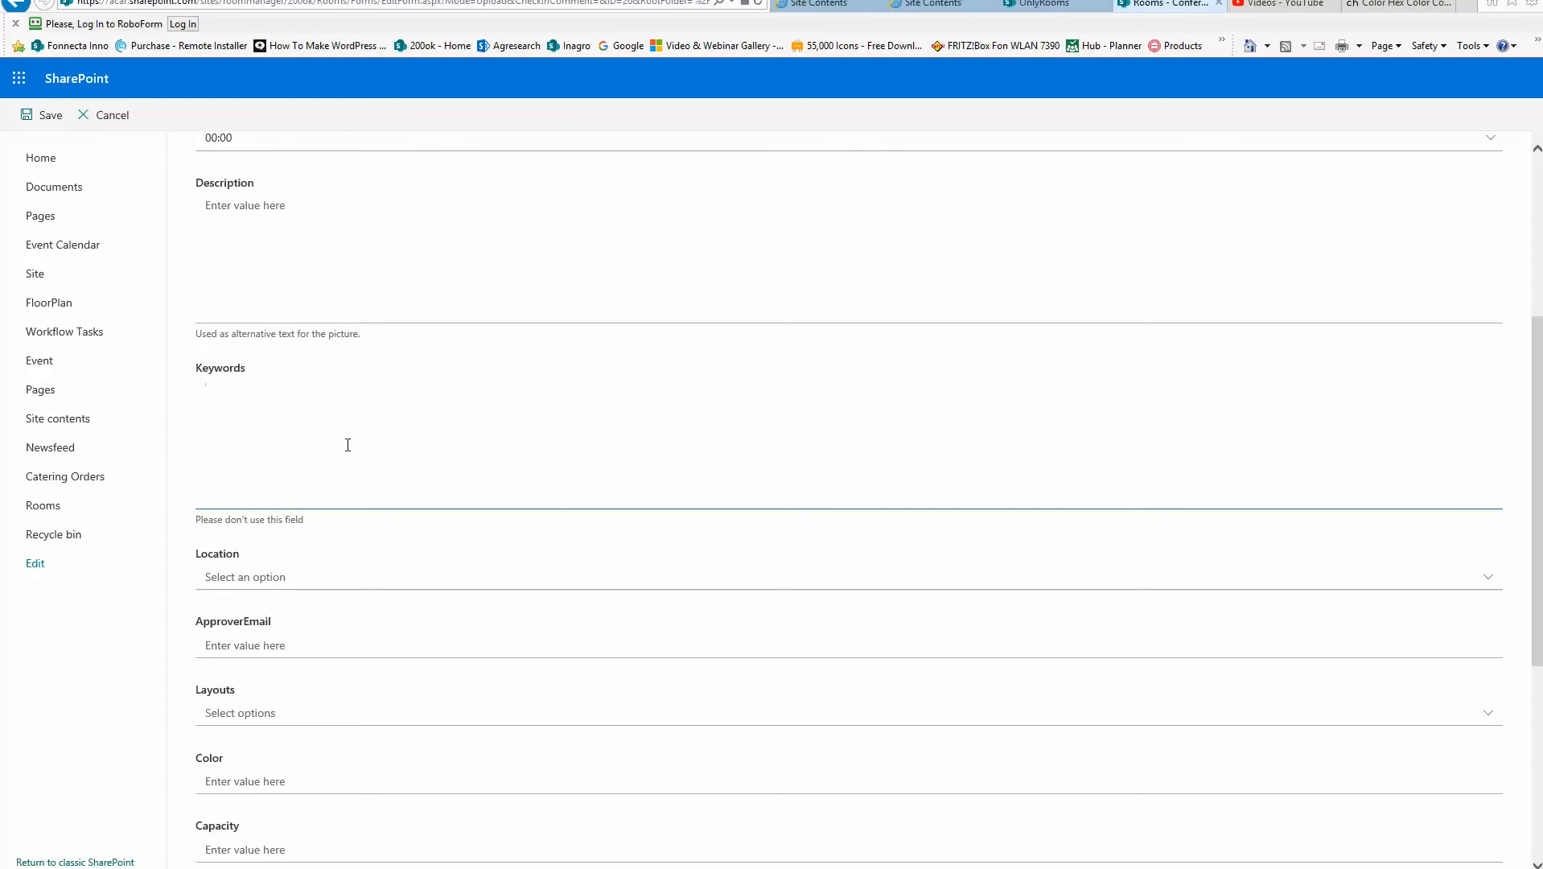
pyautogui.scroll(-2, 348, 445)
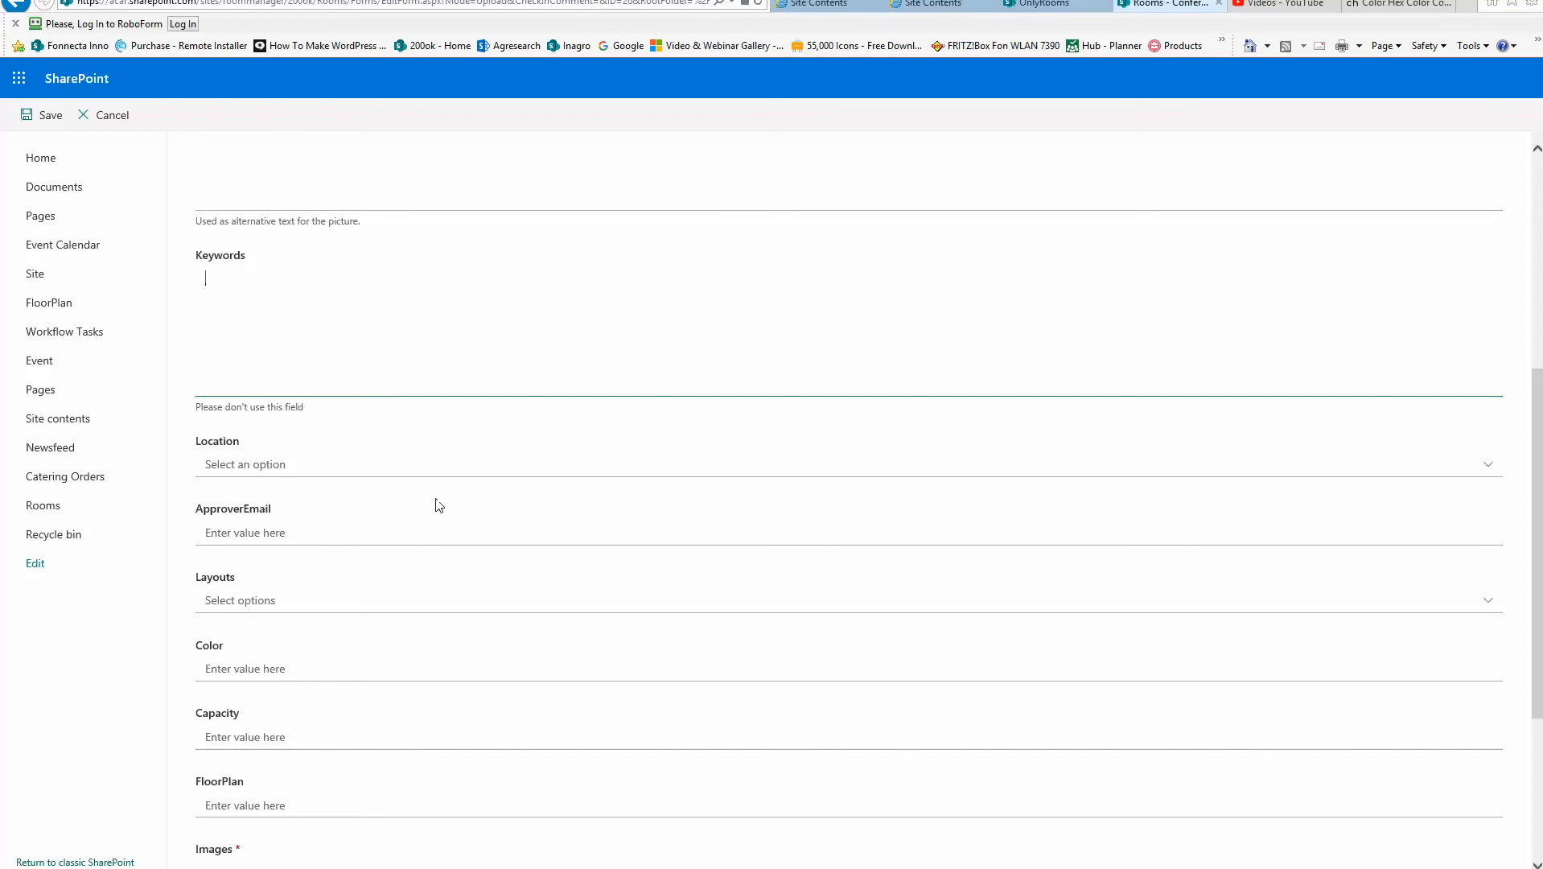
pyautogui.scroll(-2, 436, 507)
pyautogui.scroll(-3, 437, 503)
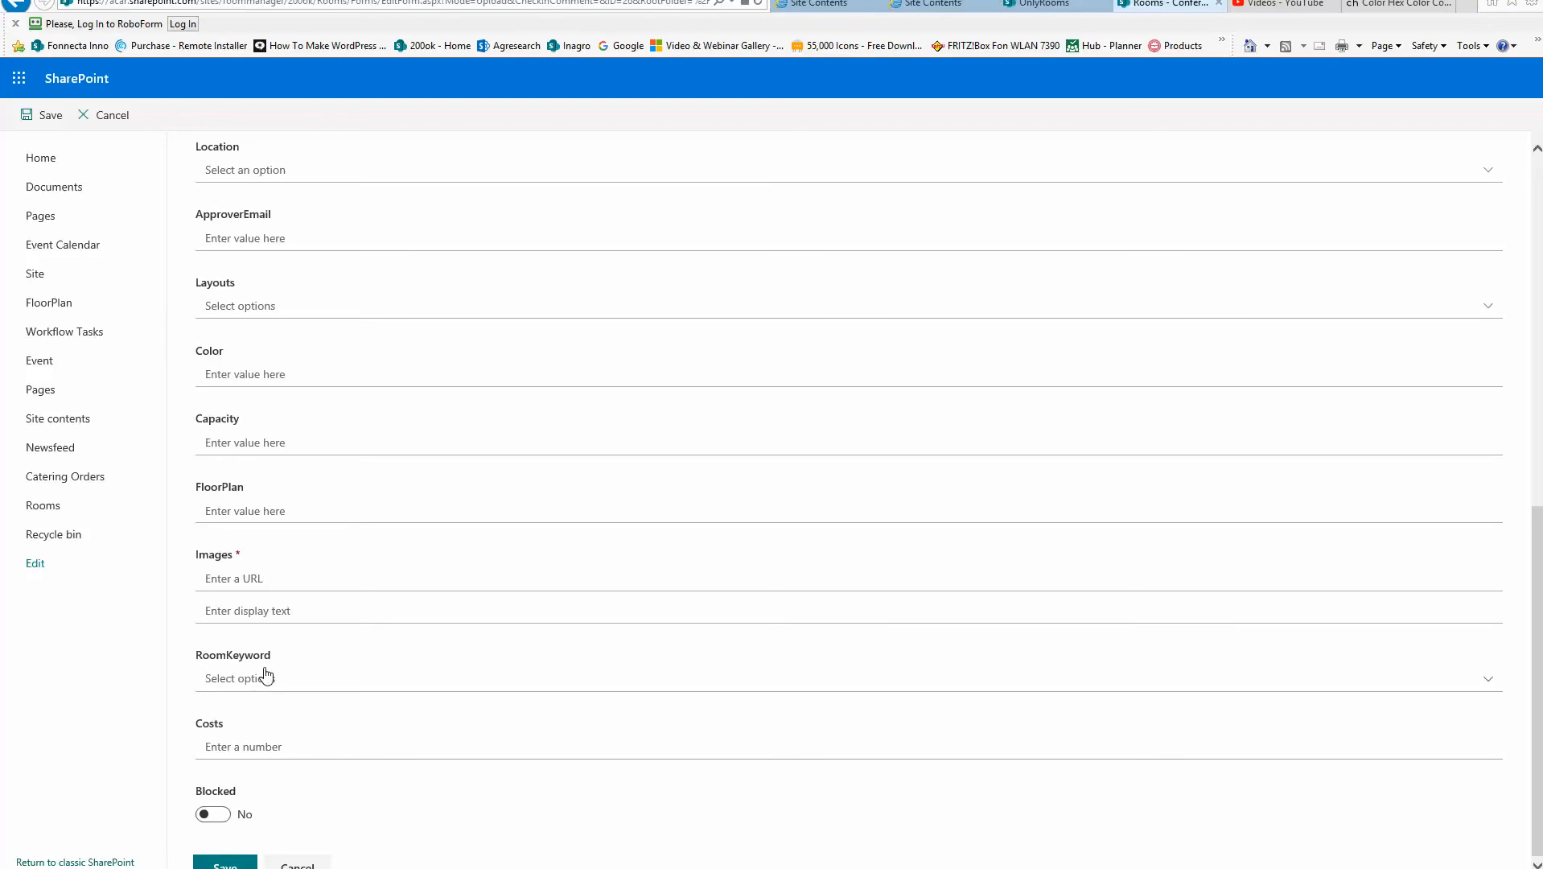
# Examine the room keywords offered in the OnlyRooms calendar's new event form, then return to the room form
pyautogui.click(1066, 7)
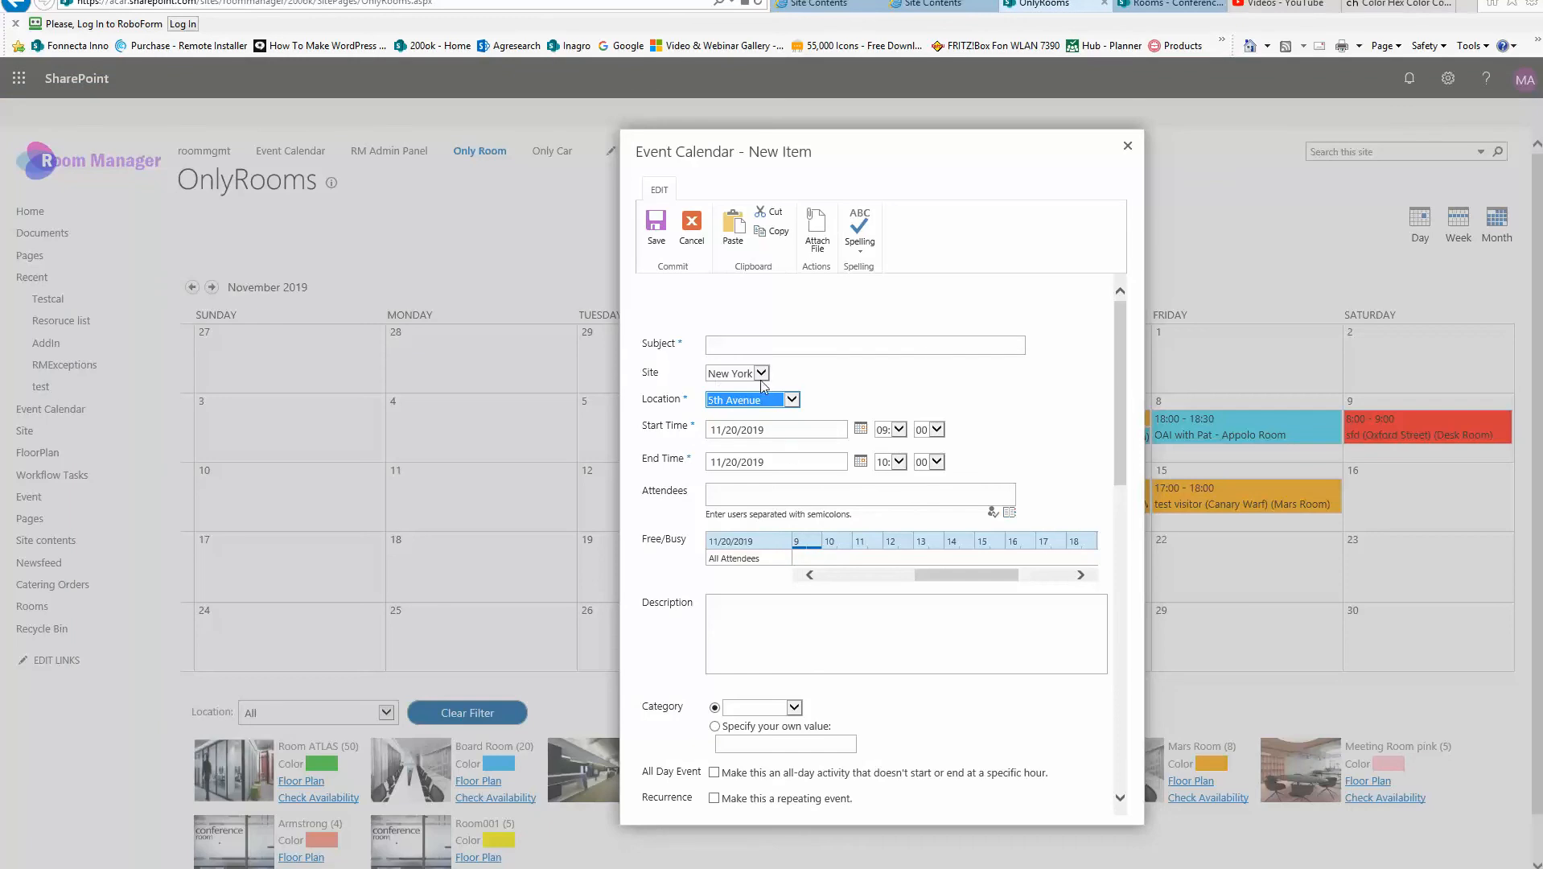
pyautogui.scroll(-5, 1033, 499)
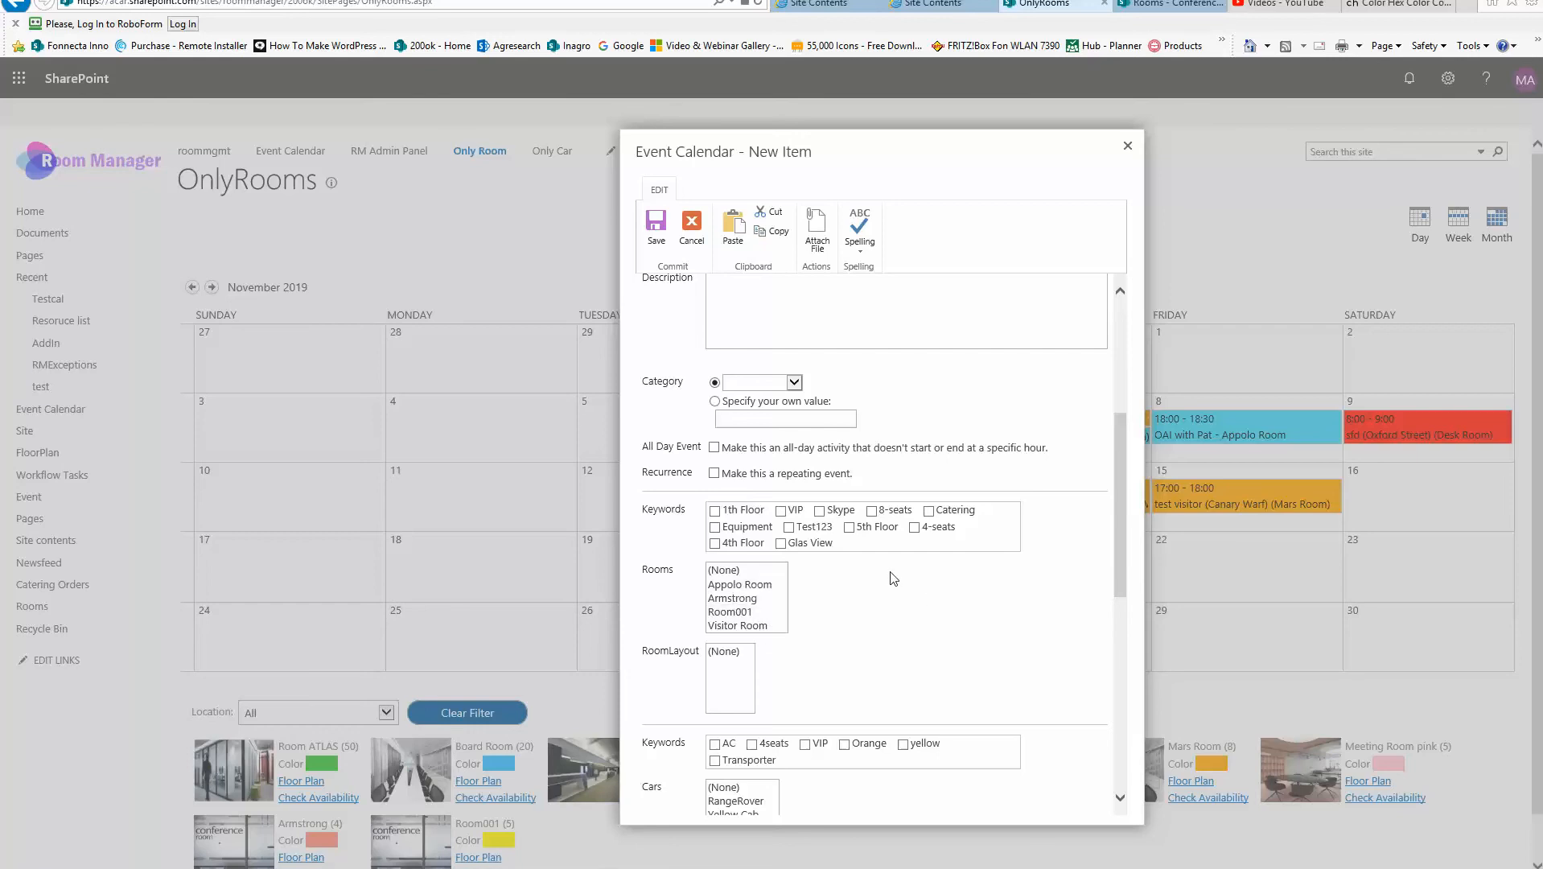
pyautogui.click(821, 513)
pyautogui.click(932, 8)
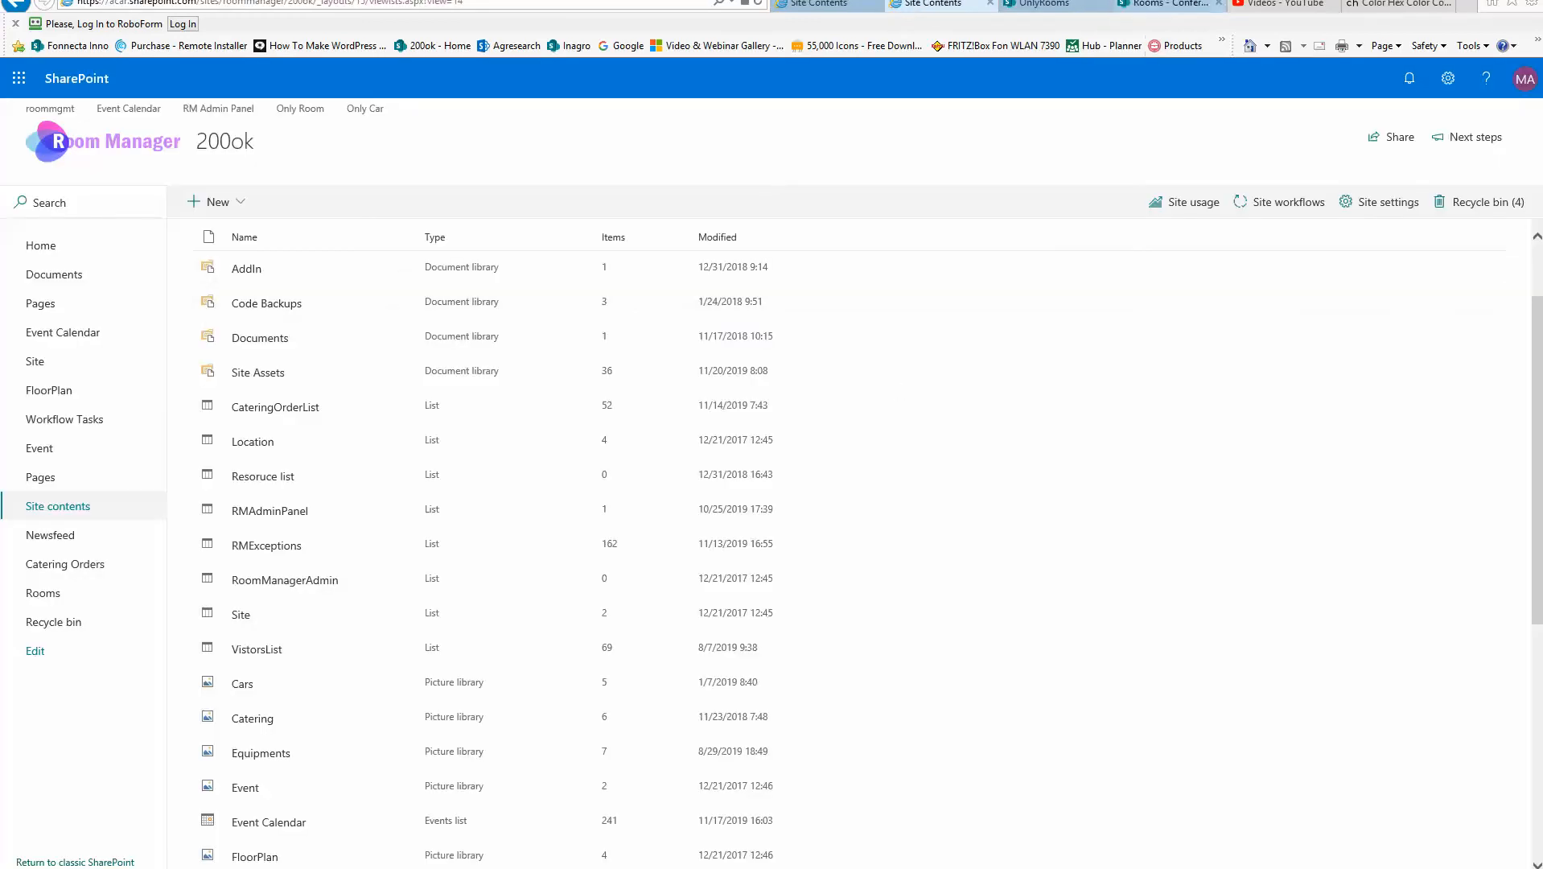
pyautogui.click(1169, 6)
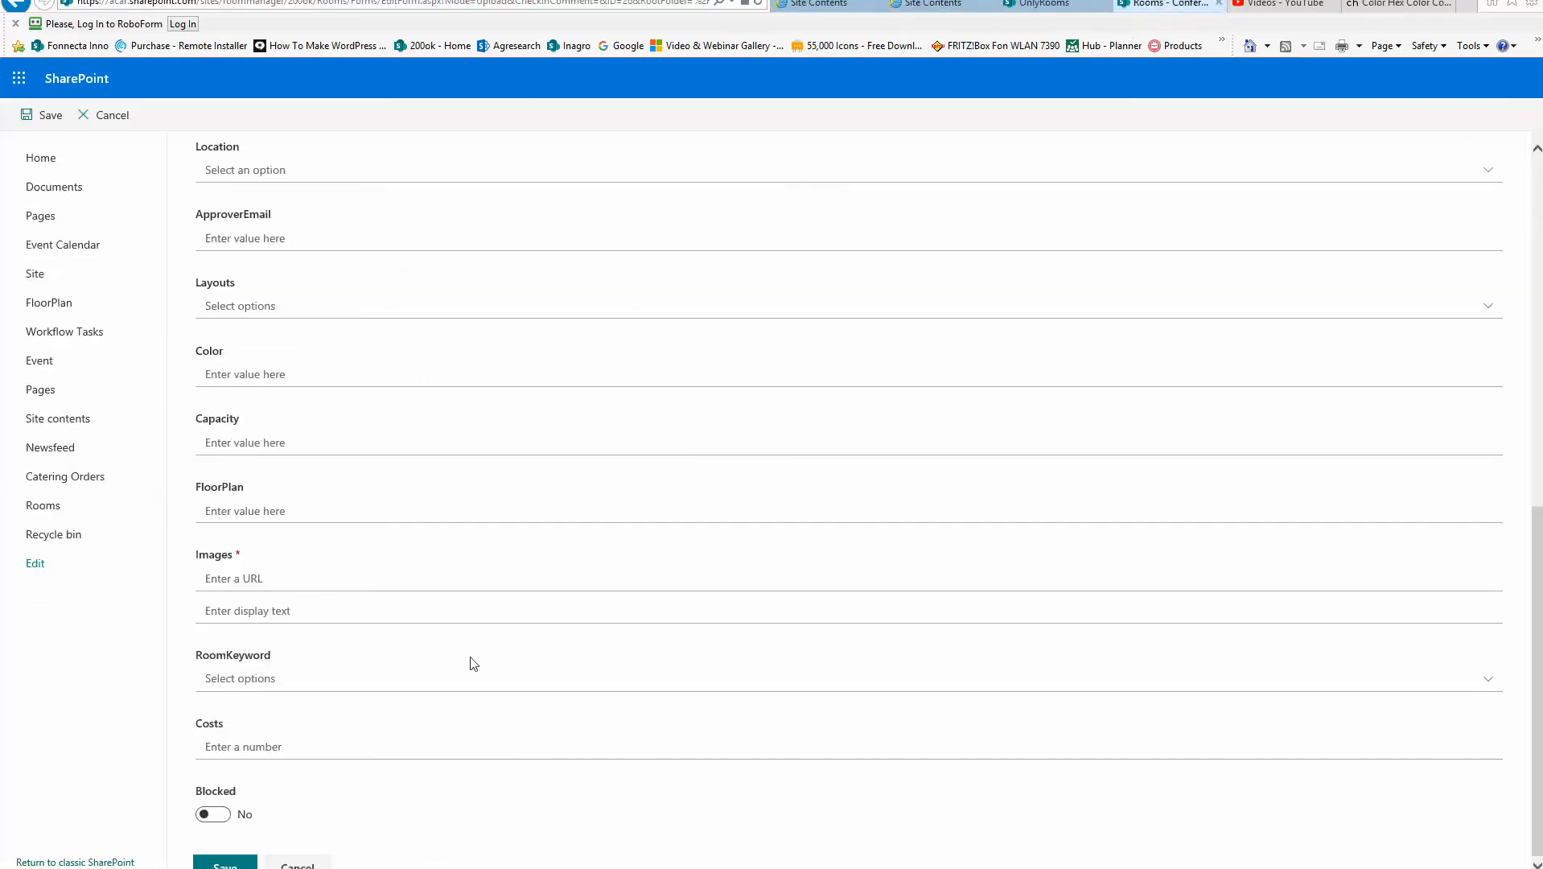
# Examine the RoomKeyword options and the Costs, Images, FloorPlan, Capacity and Color fields of the room form
pyautogui.click(317, 680)
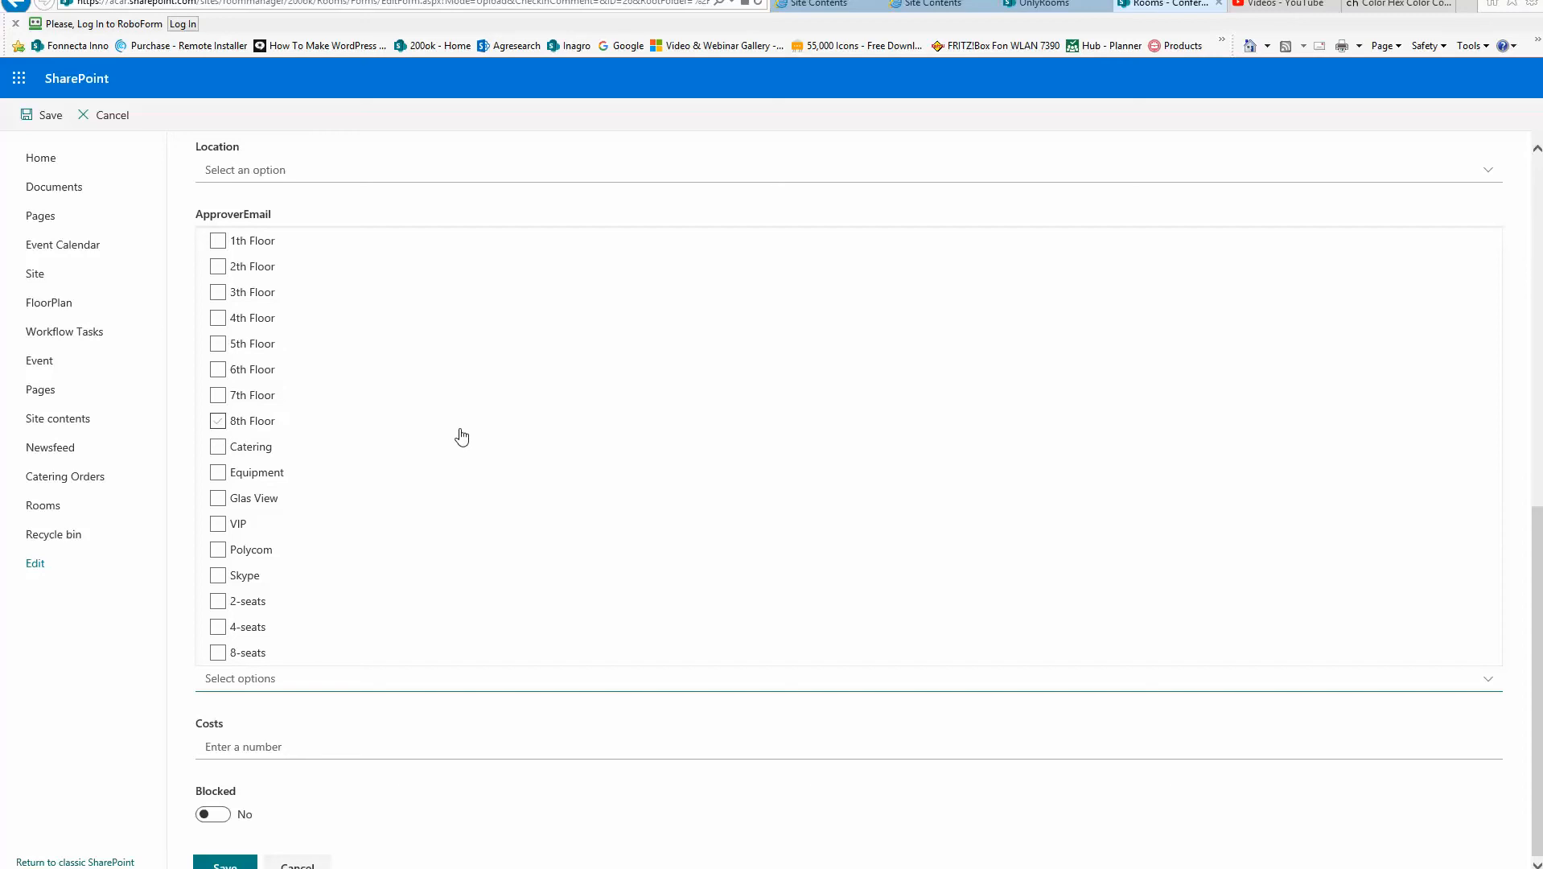
pyautogui.click(387, 726)
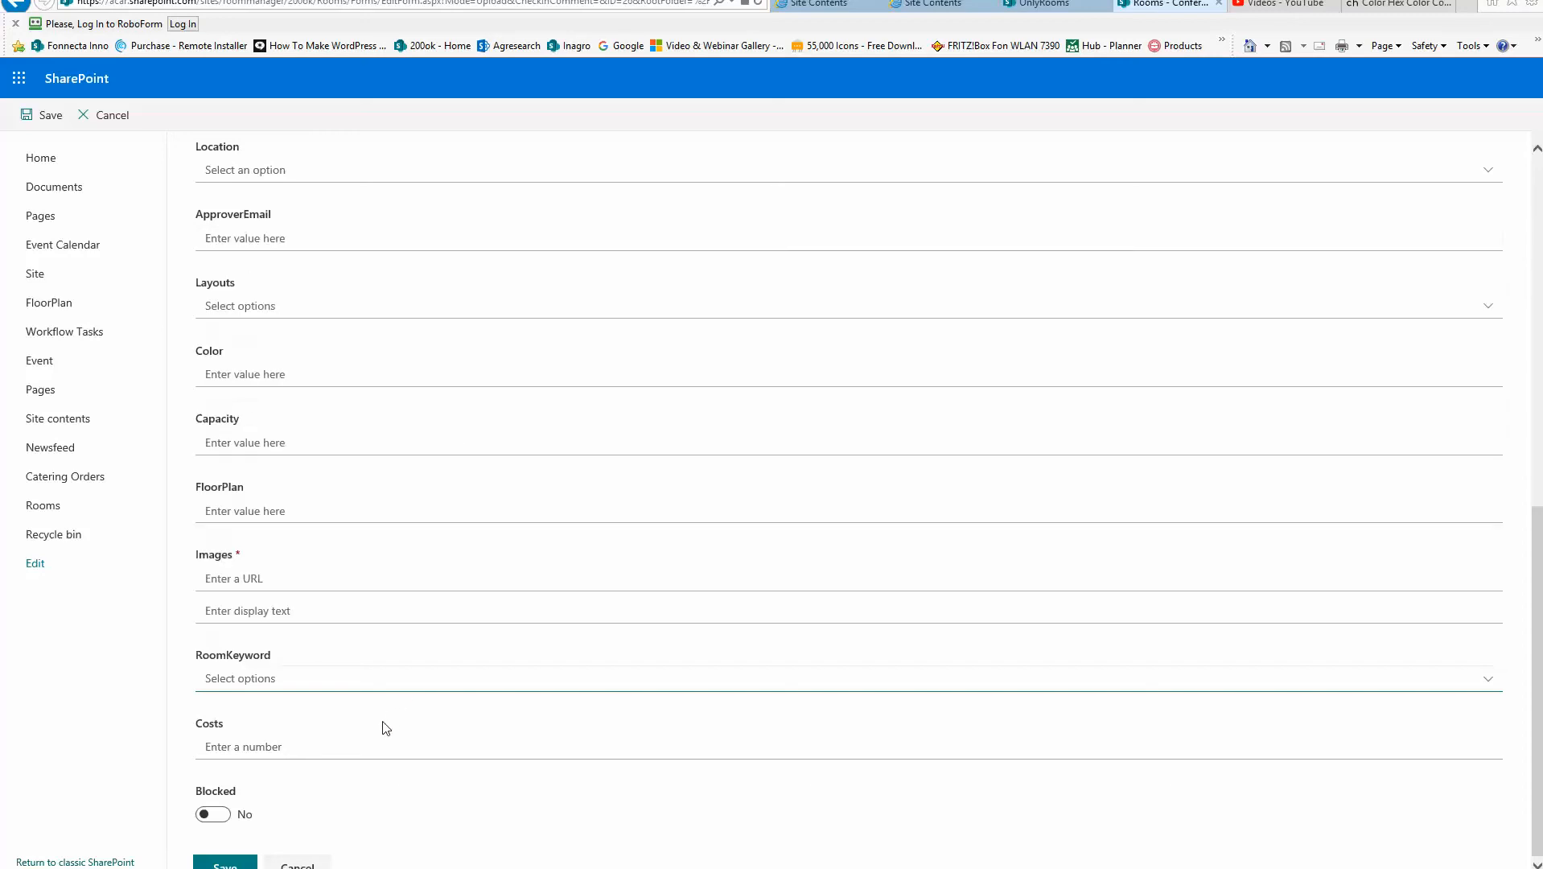
pyautogui.click(338, 738)
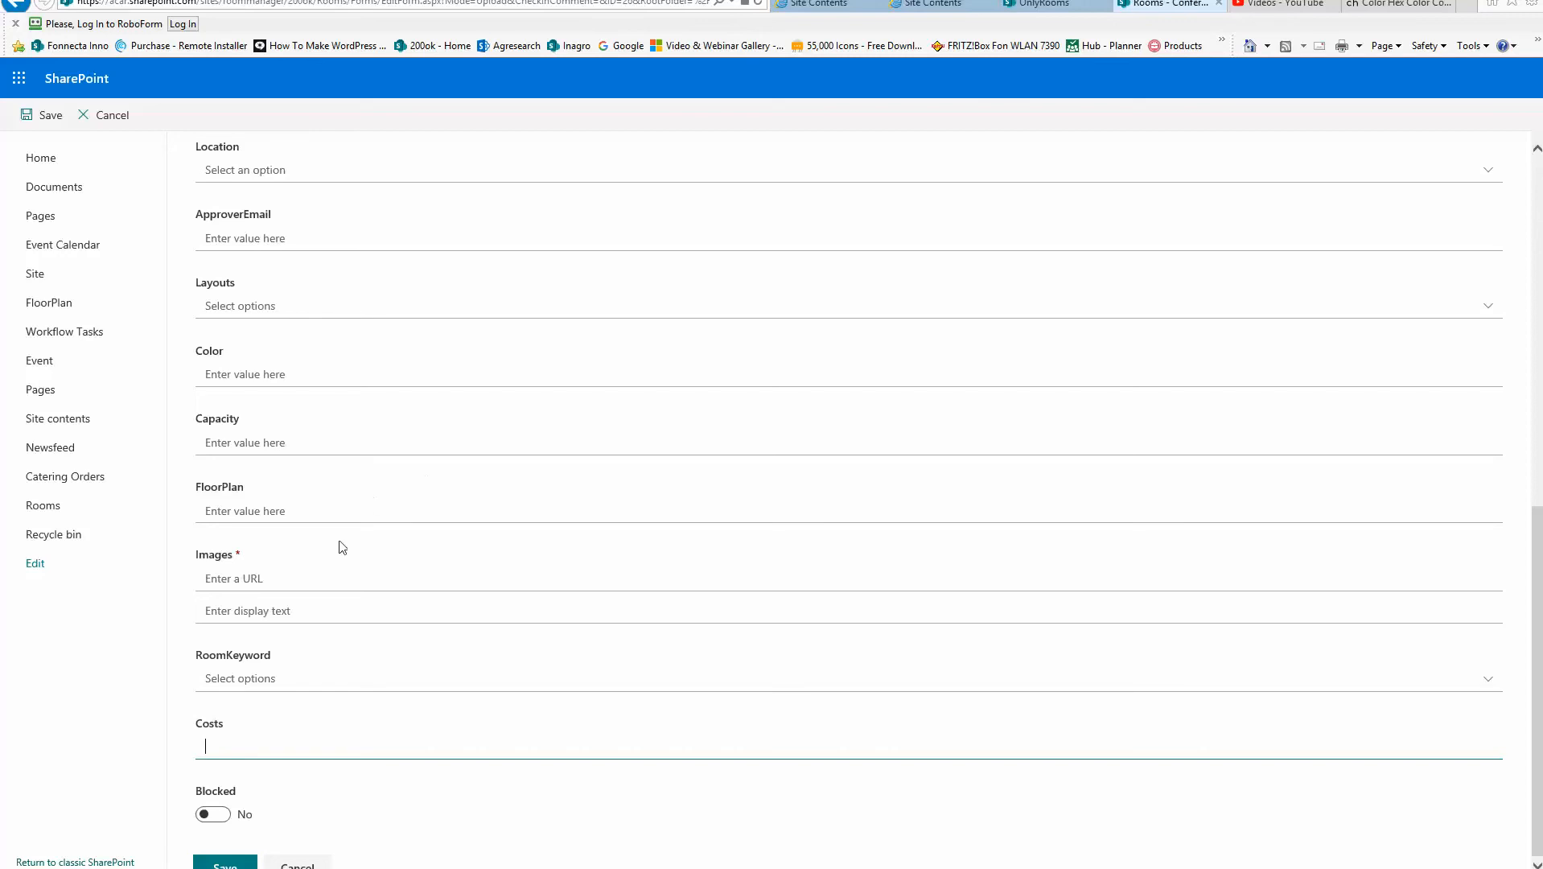
pyautogui.click(297, 586)
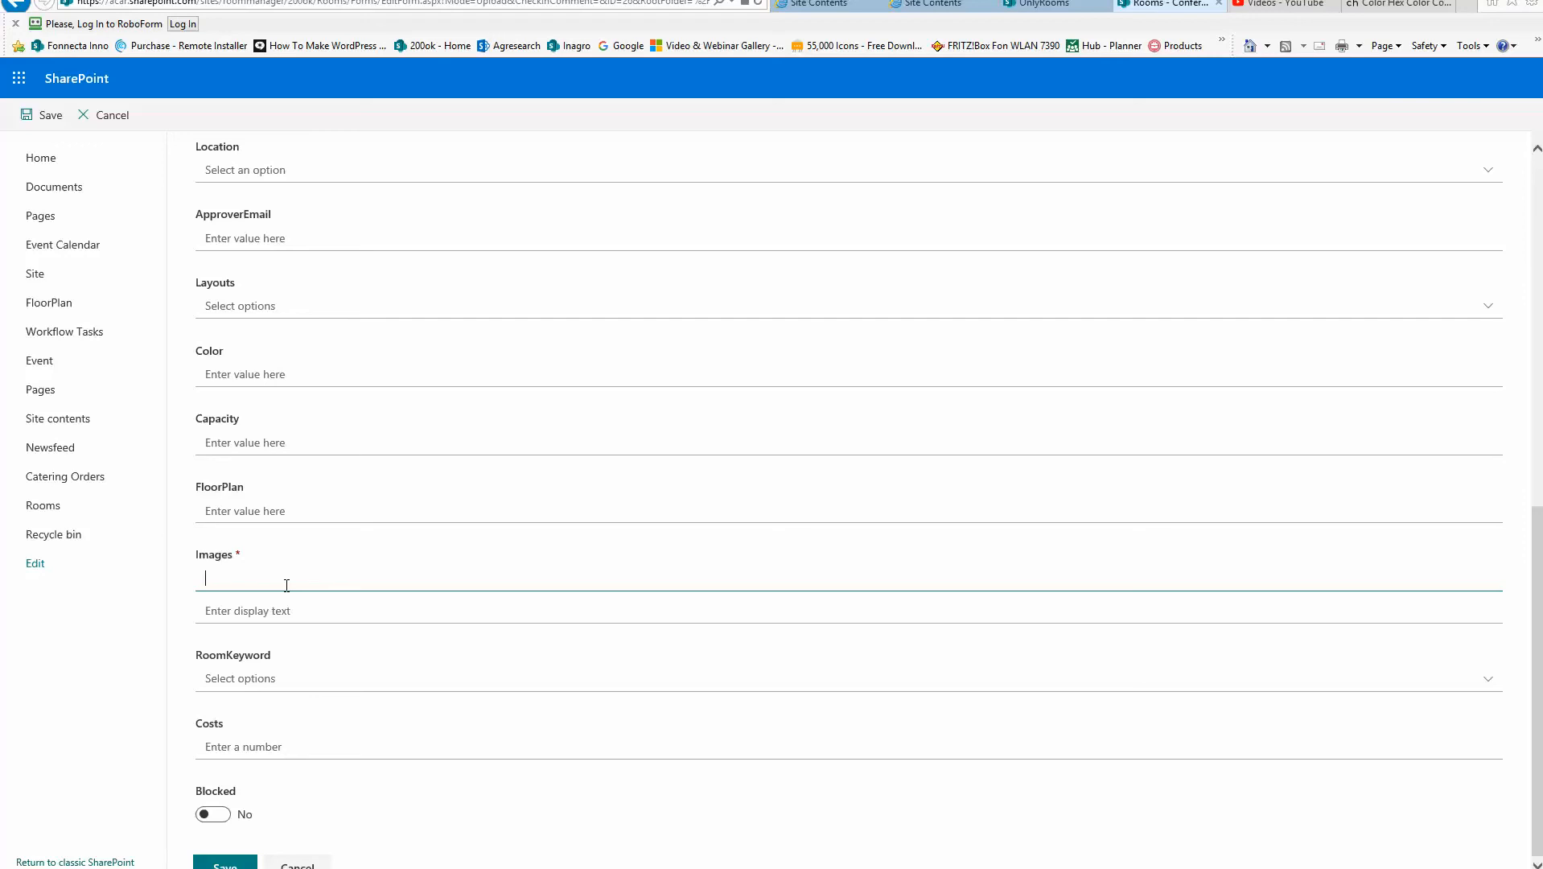
pyautogui.click(305, 510)
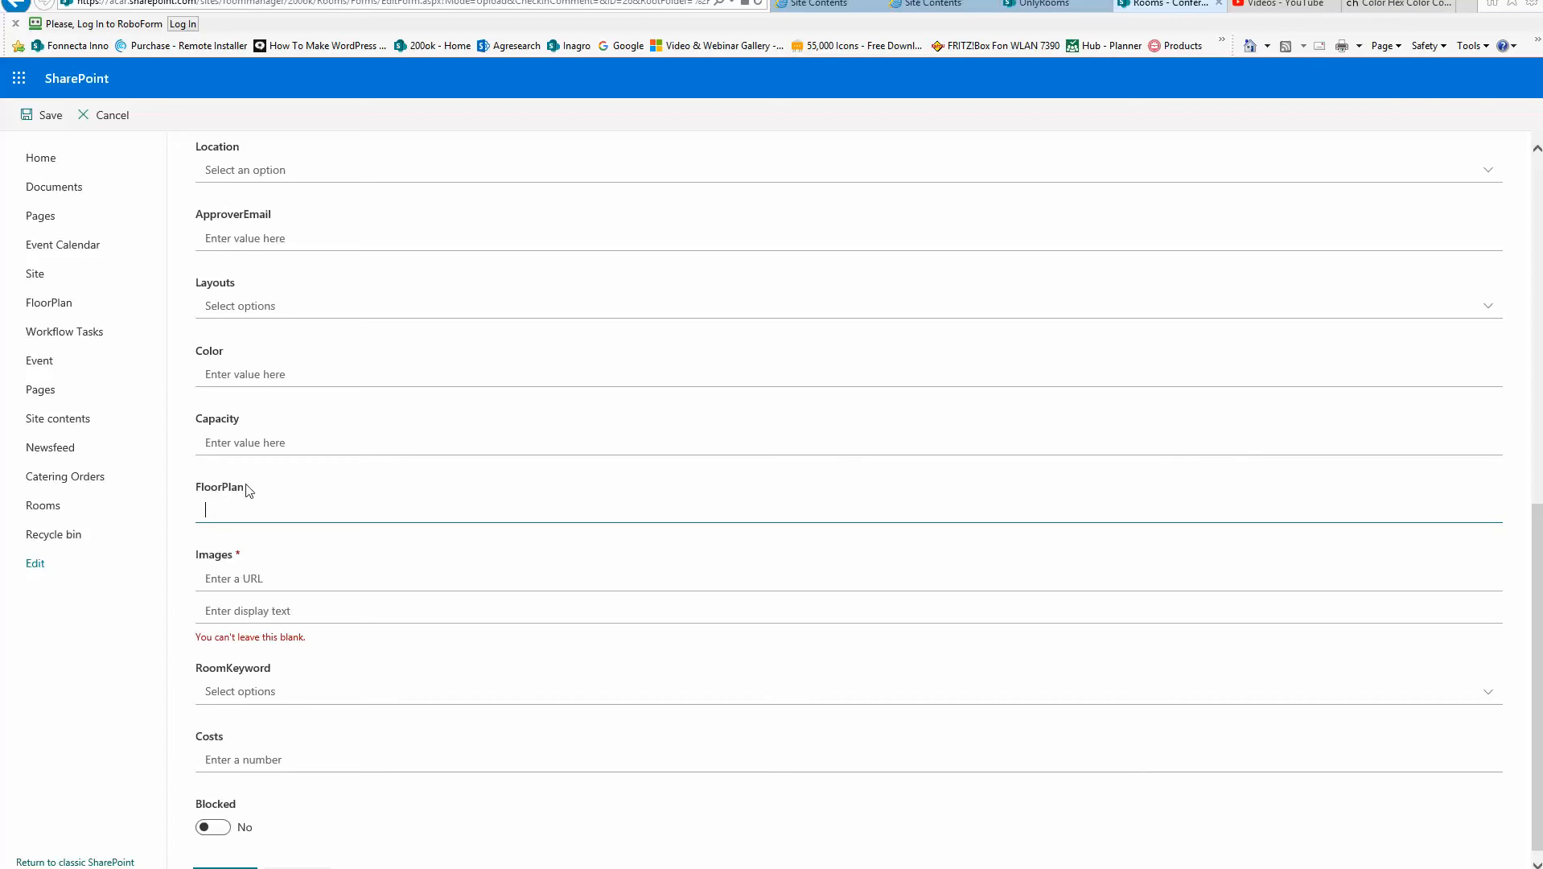
pyautogui.click(271, 435)
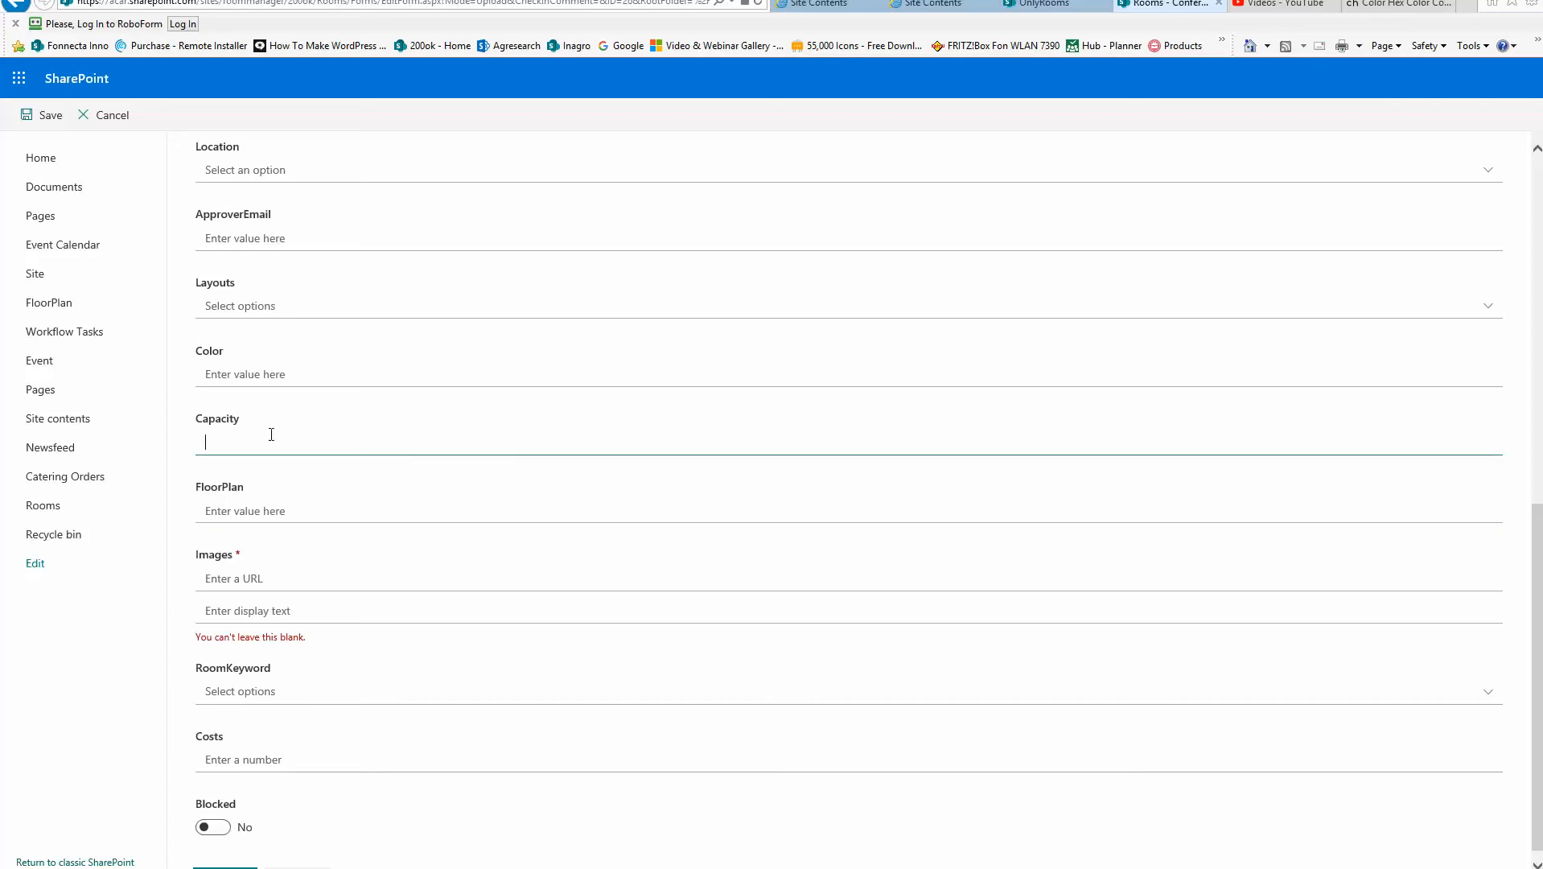
pyautogui.click(302, 373)
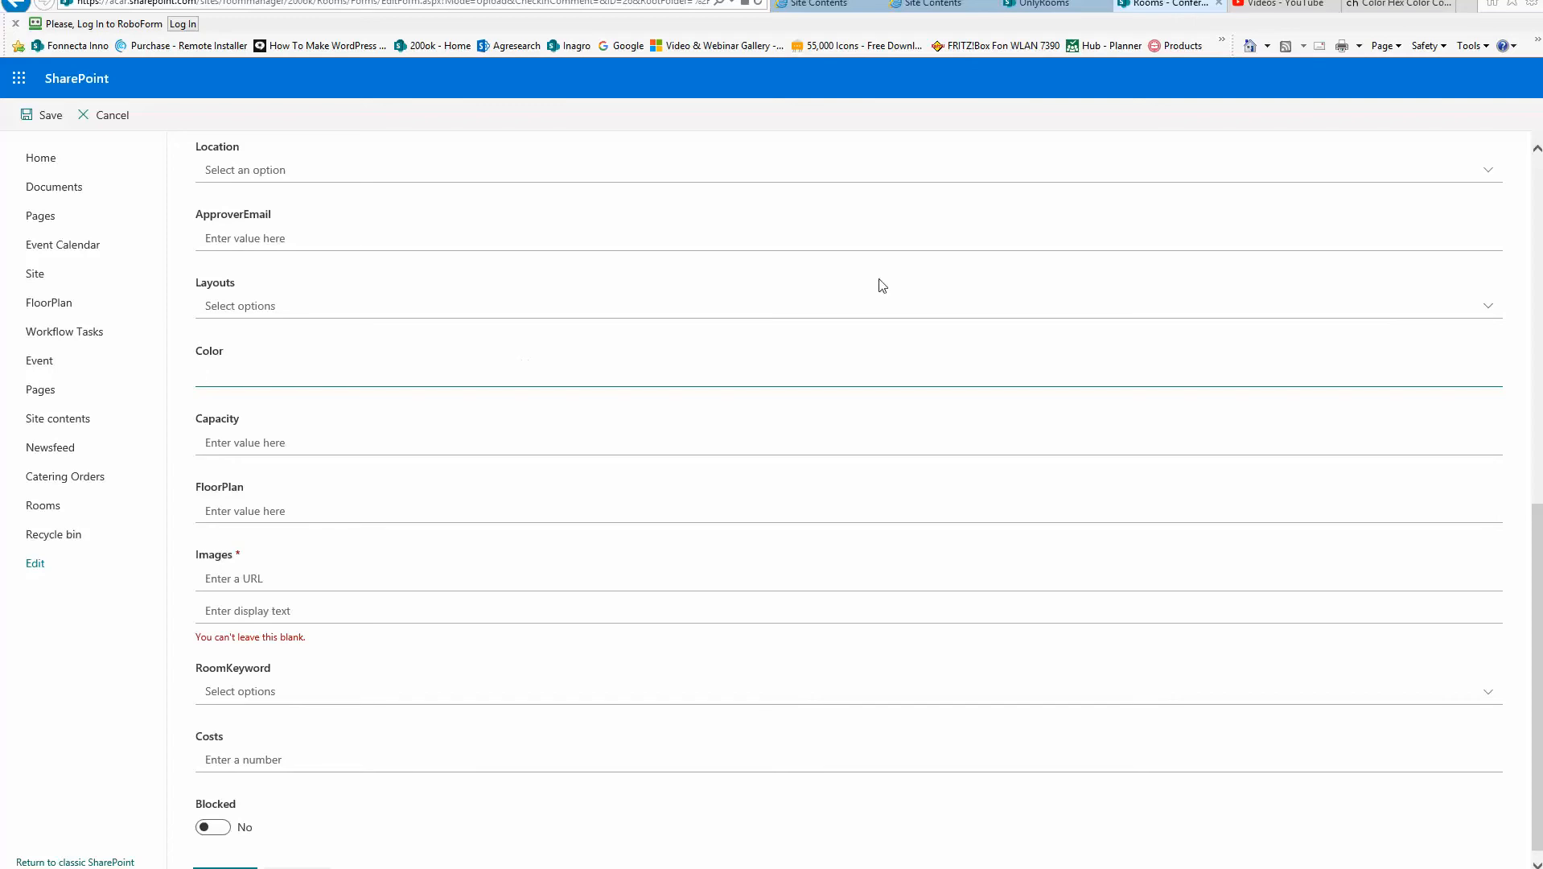
# Look up hex color codes on the color-hex site, mark the orange code #ff6a00, and return to the room form
pyautogui.click(1390, 10)
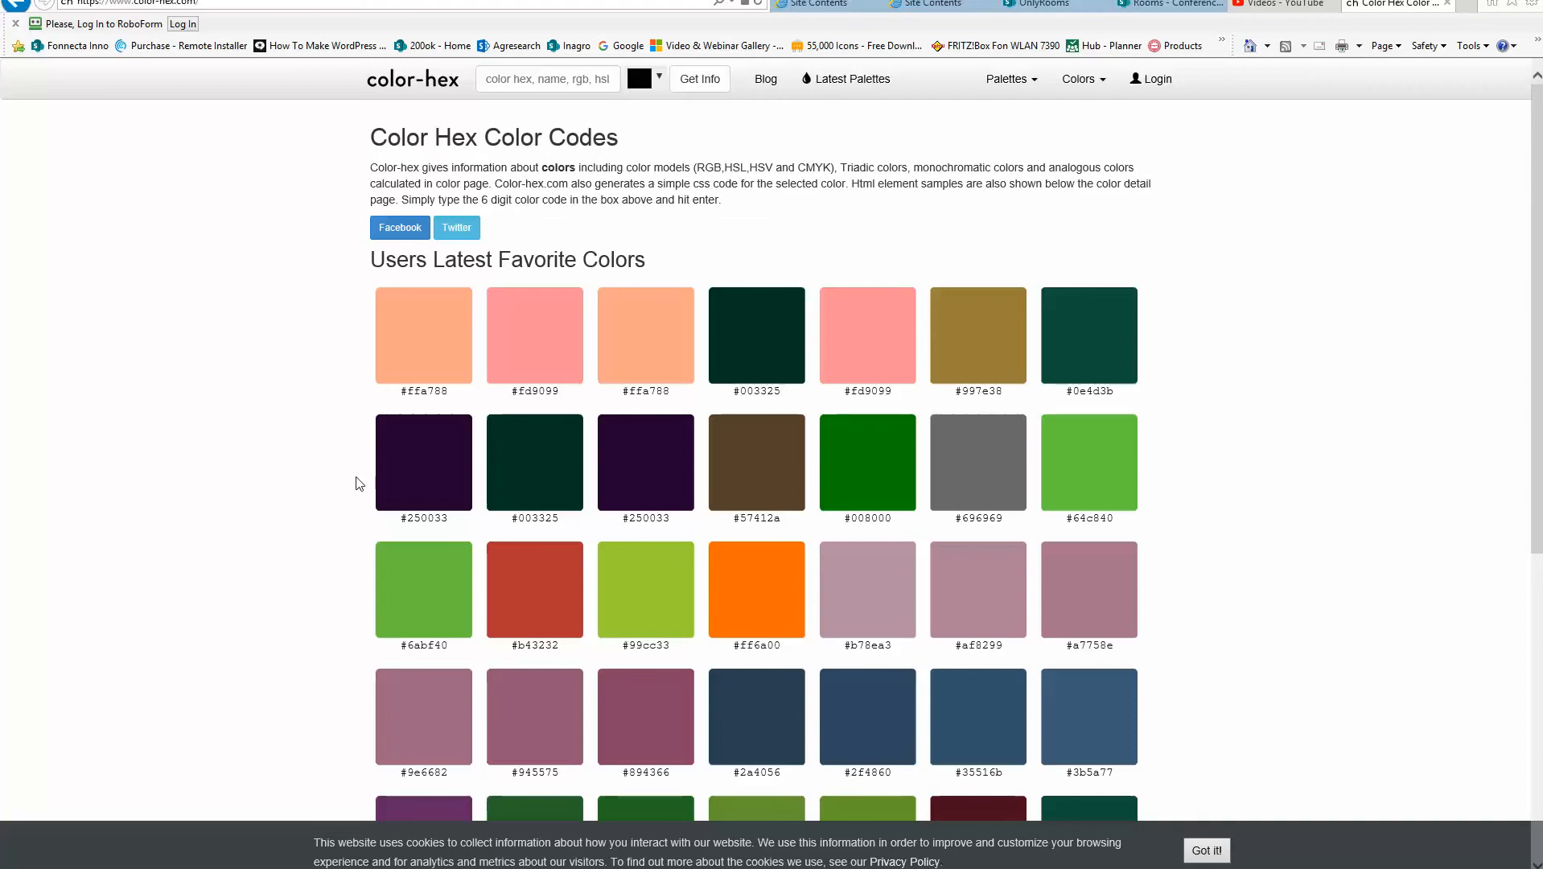
pyautogui.scroll(-5, 193, 498)
pyautogui.scroll(-2, 191, 498)
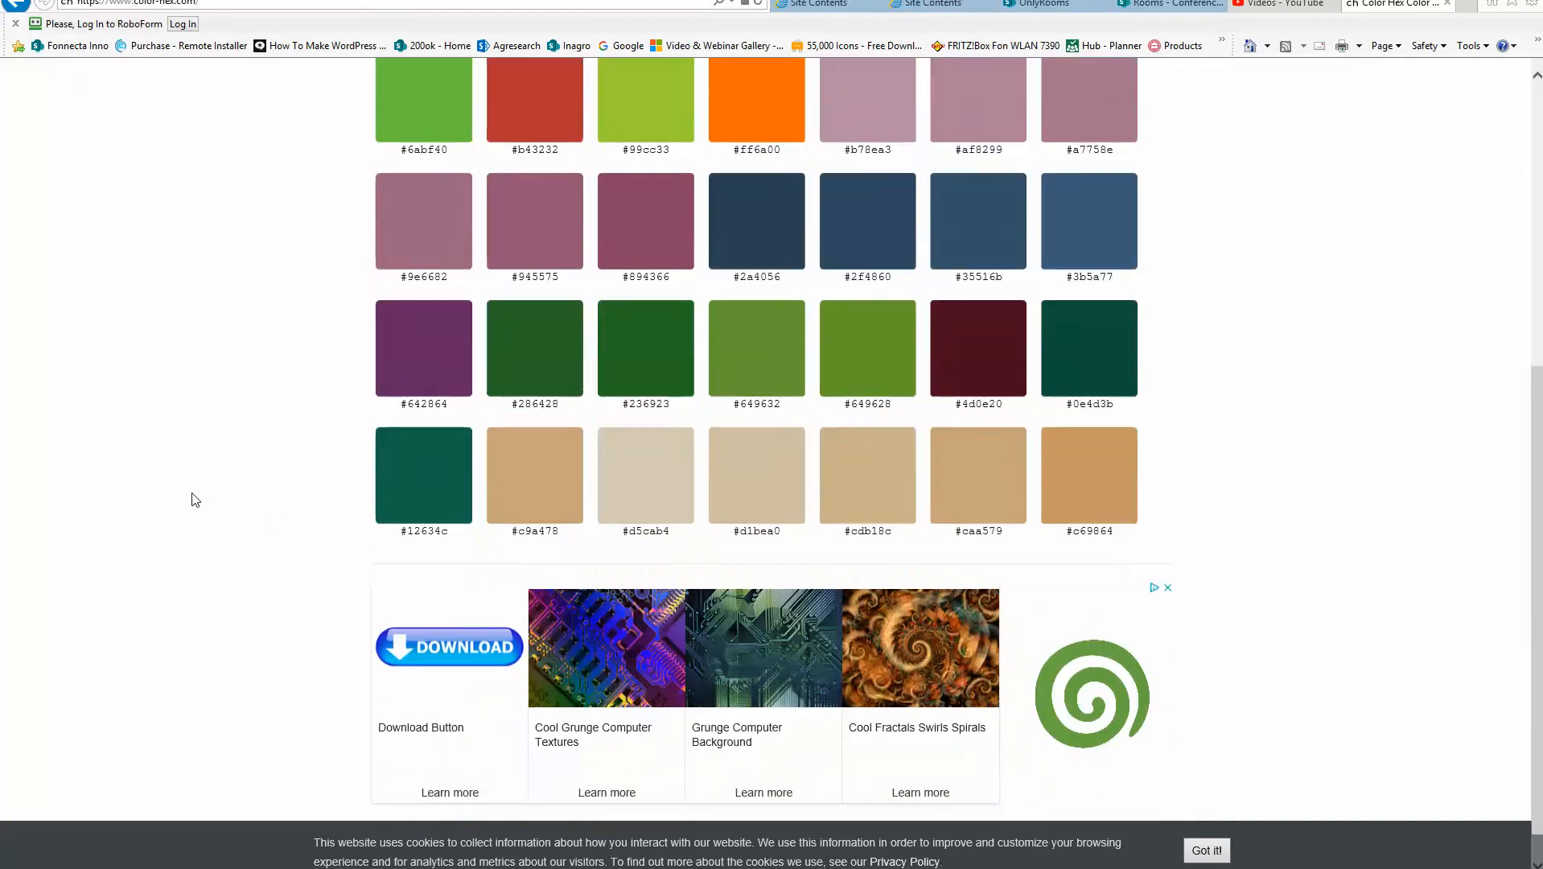
pyautogui.scroll(5, 190, 499)
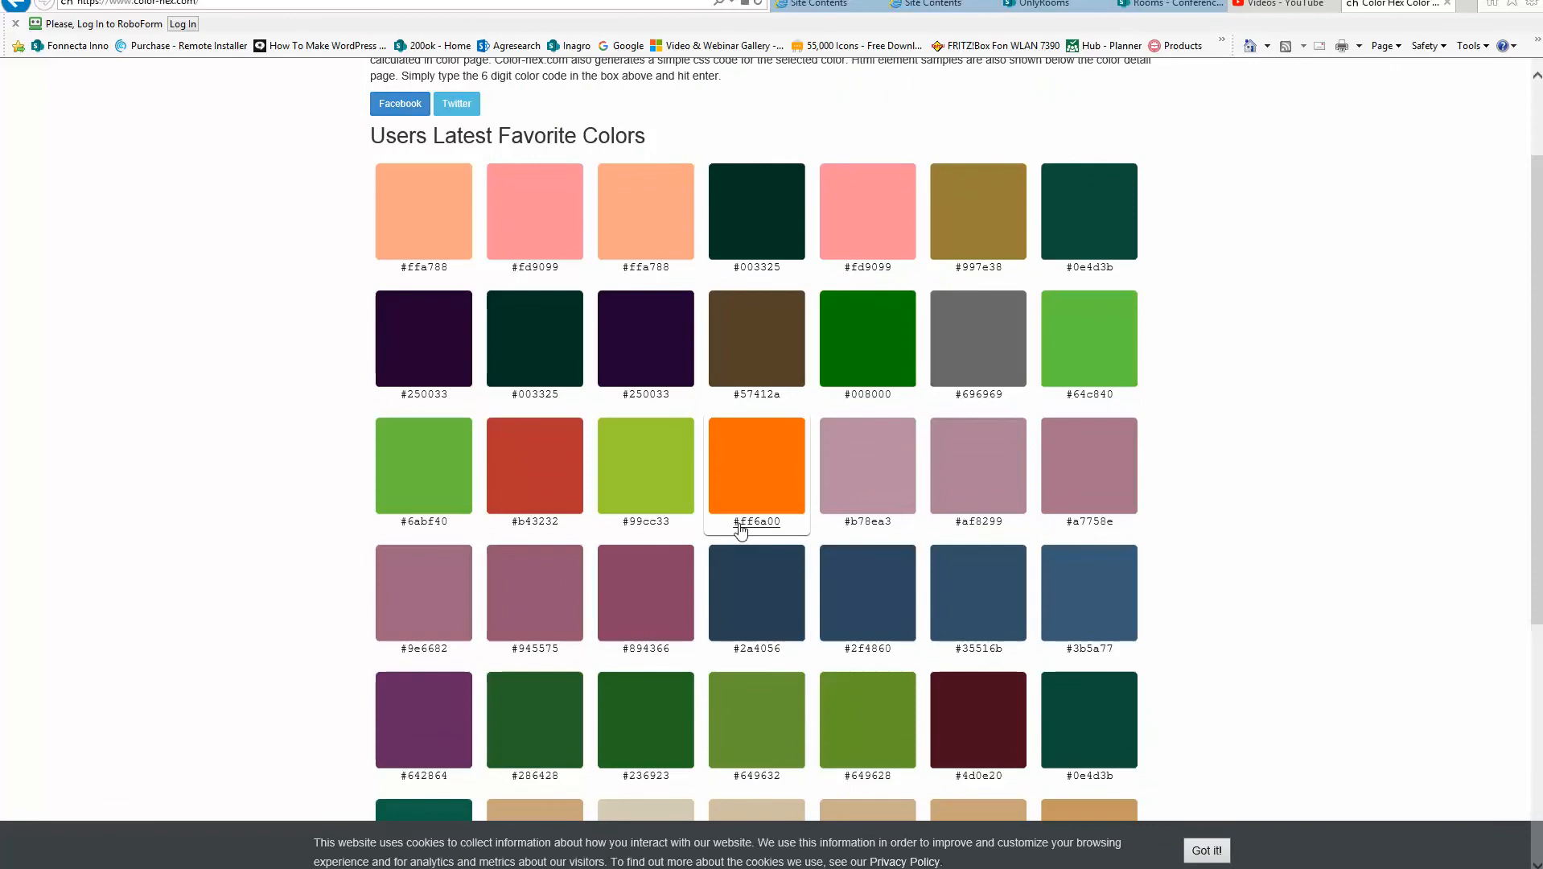
pyautogui.moveTo(733, 522); pyautogui.dragTo(771, 529)
pyautogui.rightClick(765, 528)
pyautogui.click(1228, 514)
pyautogui.click(1167, 4)
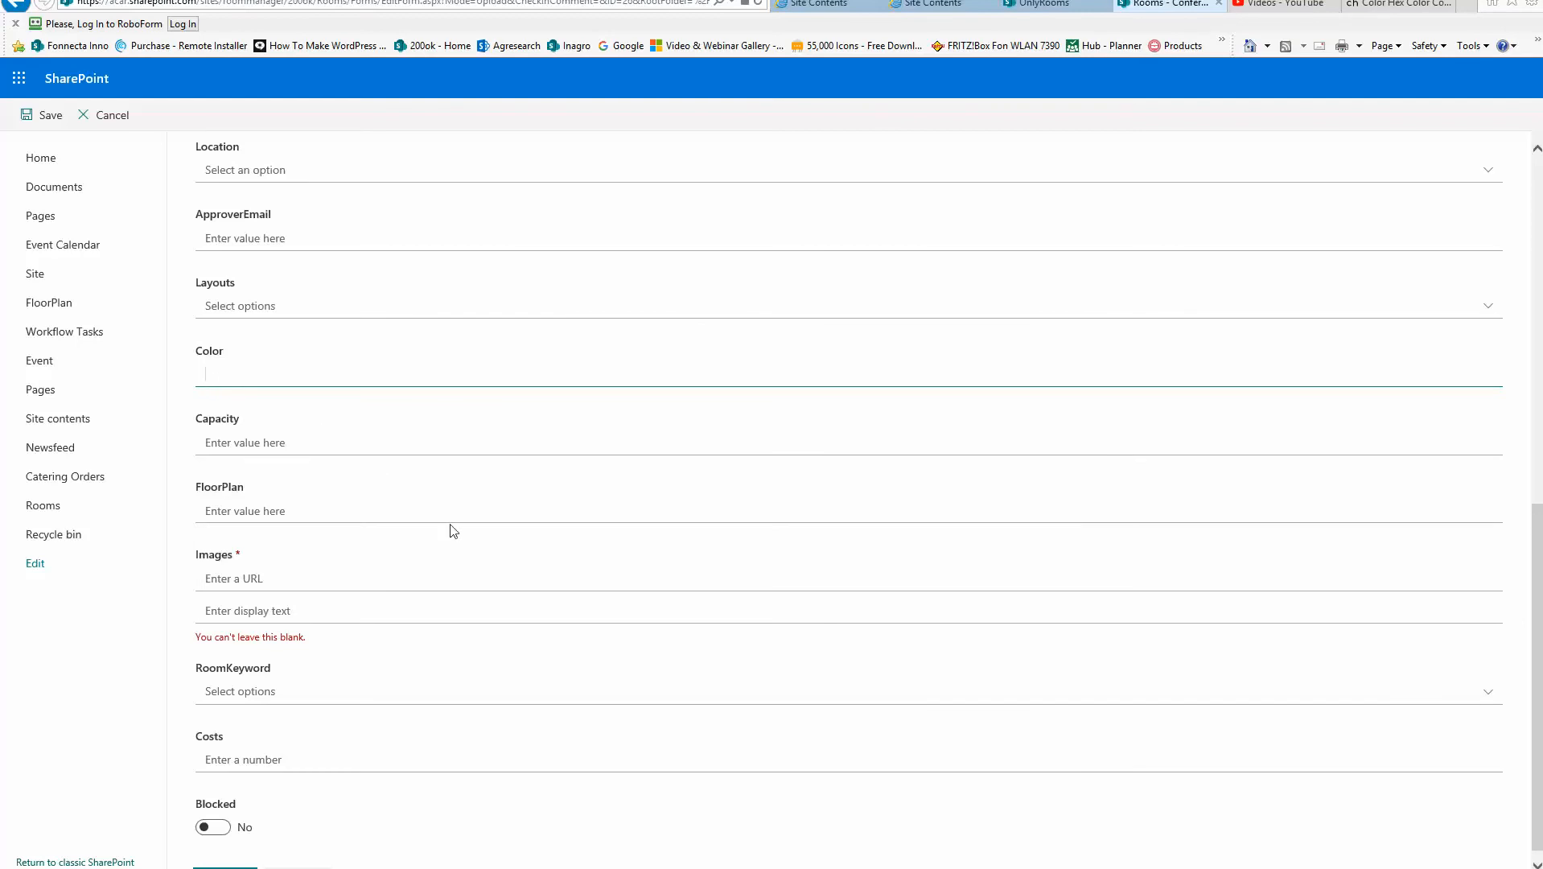
# Examine the Layouts options in the room form, then cancel the form to return to the Rooms library
pyautogui.scroll(2, 435, 515)
pyautogui.click(311, 427)
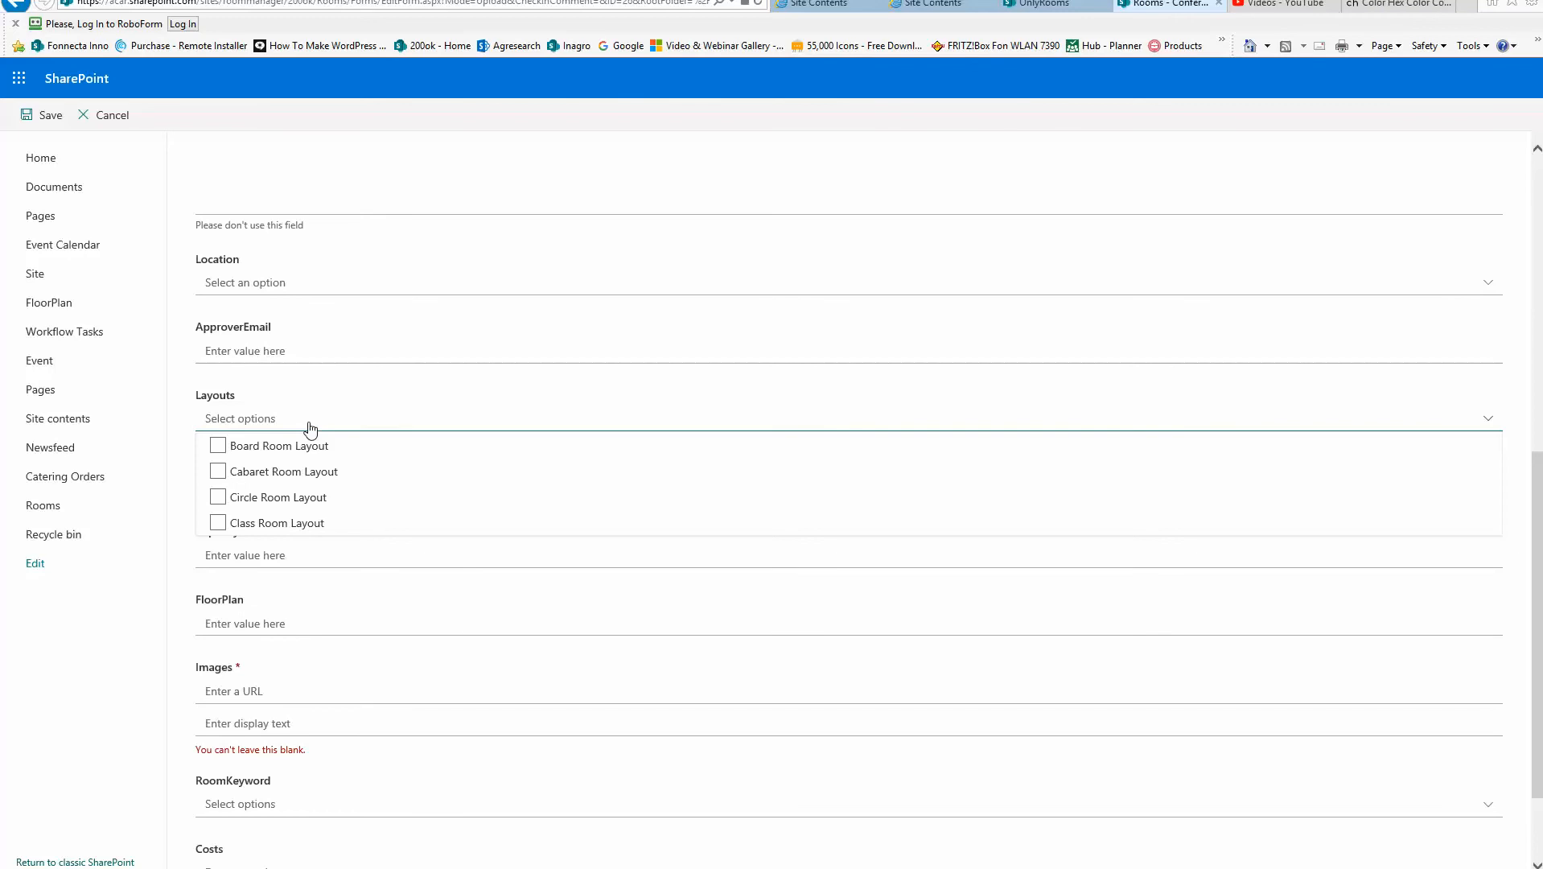
pyautogui.scroll(10, 310, 425)
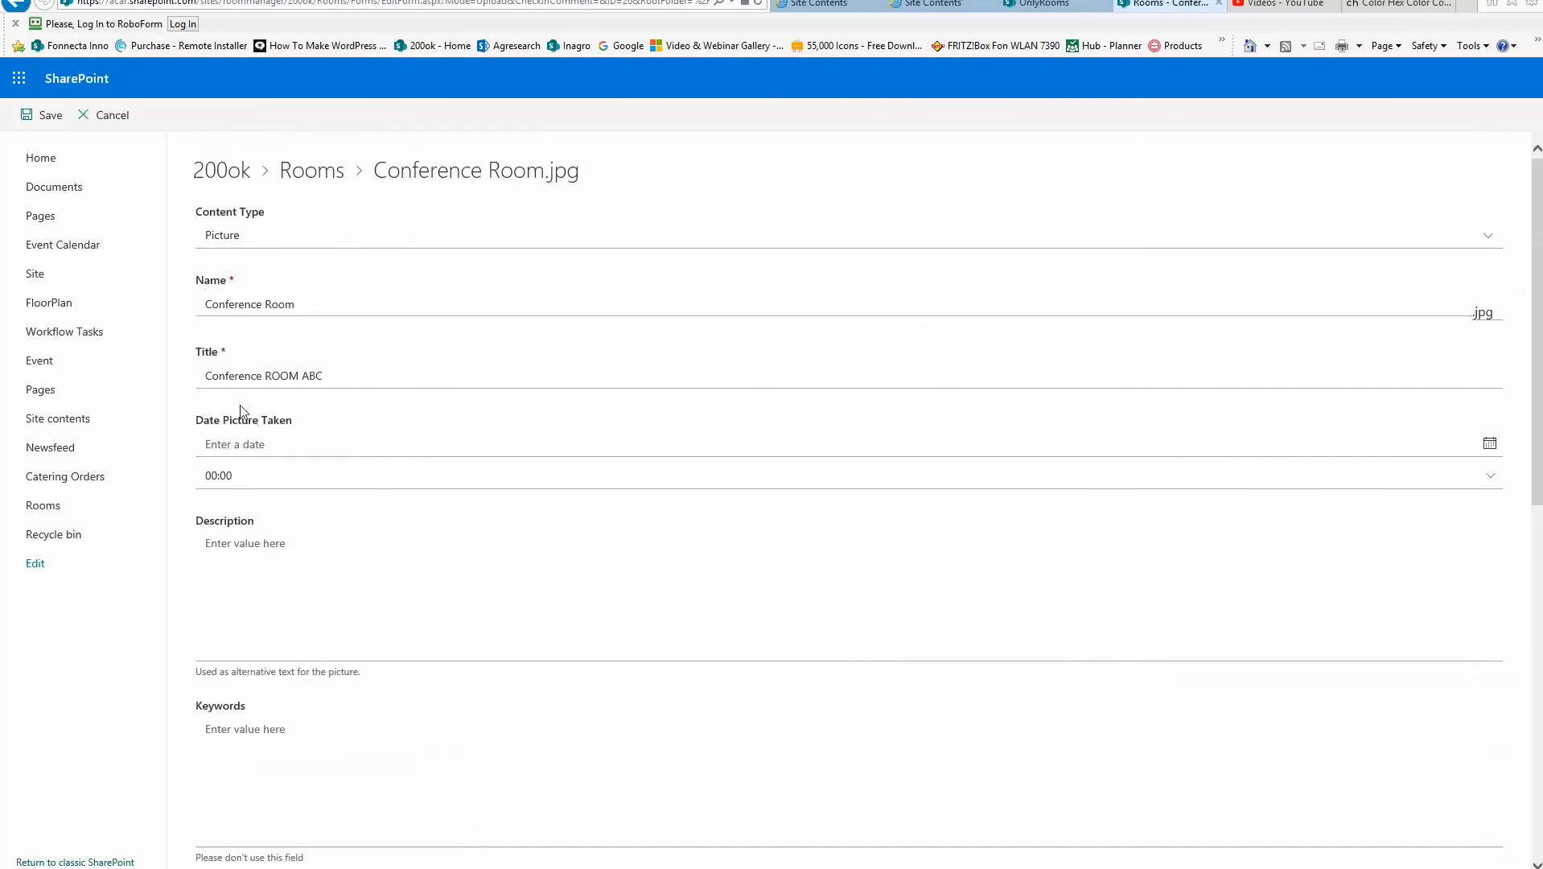
pyautogui.scroll(-9, 351, 541)
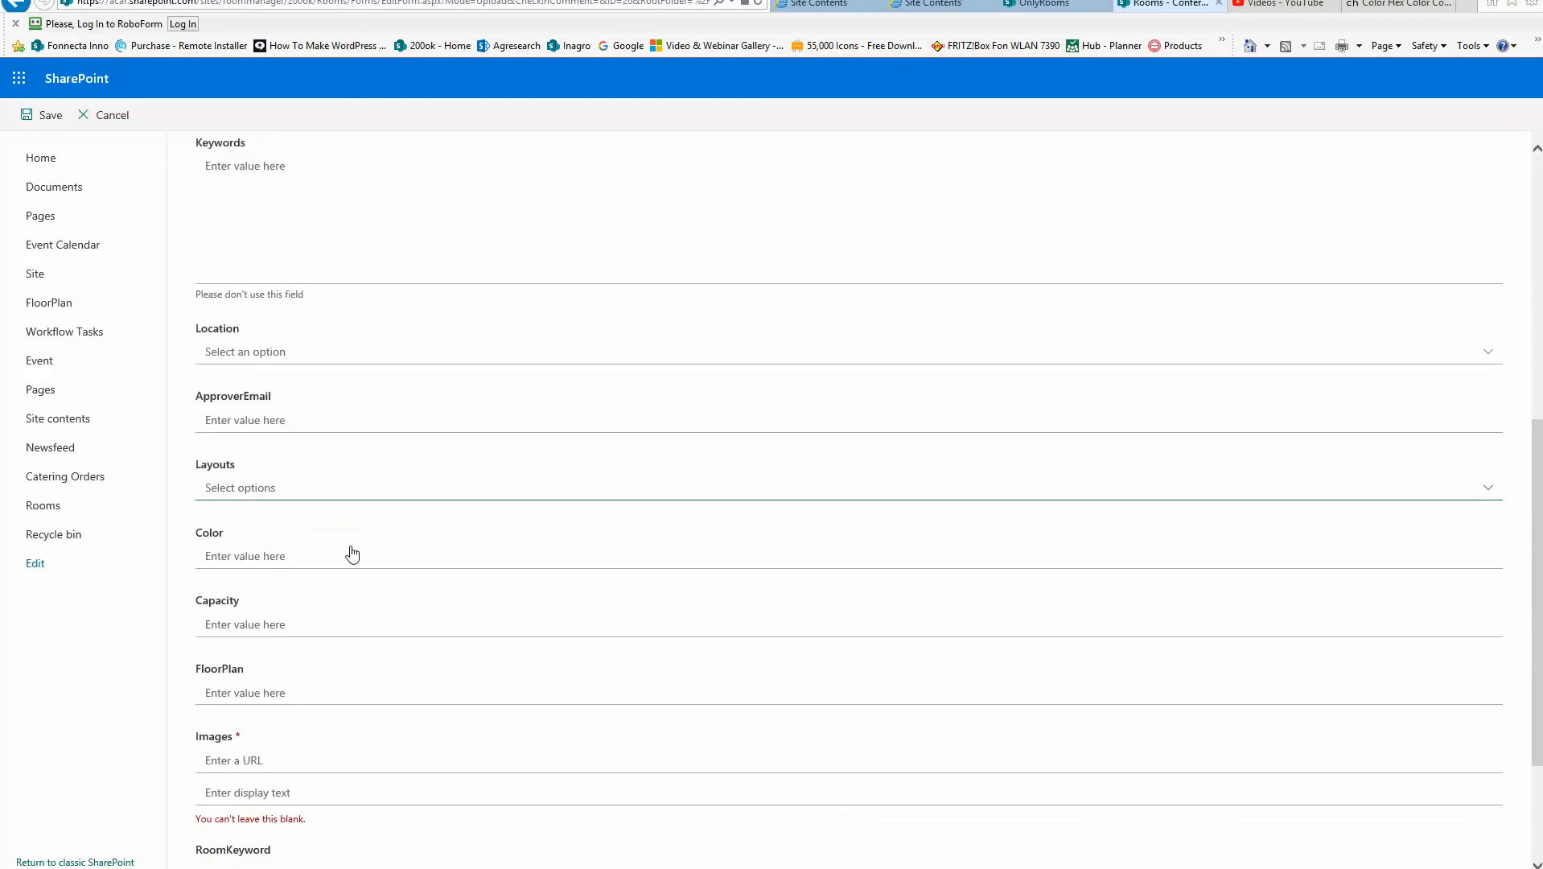
pyautogui.click(278, 488)
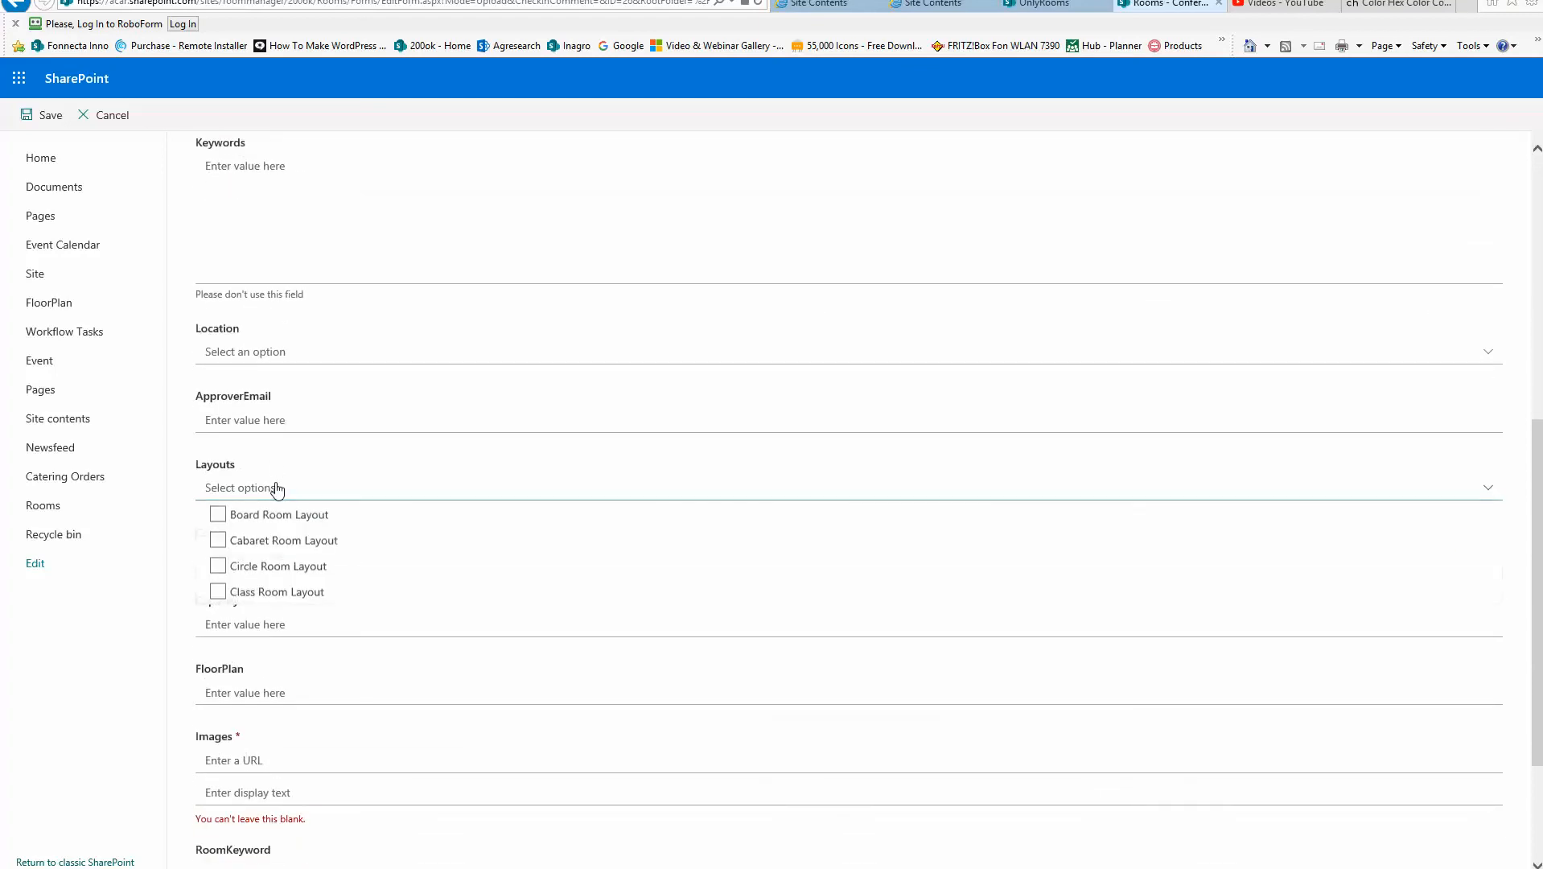
pyautogui.click(283, 514)
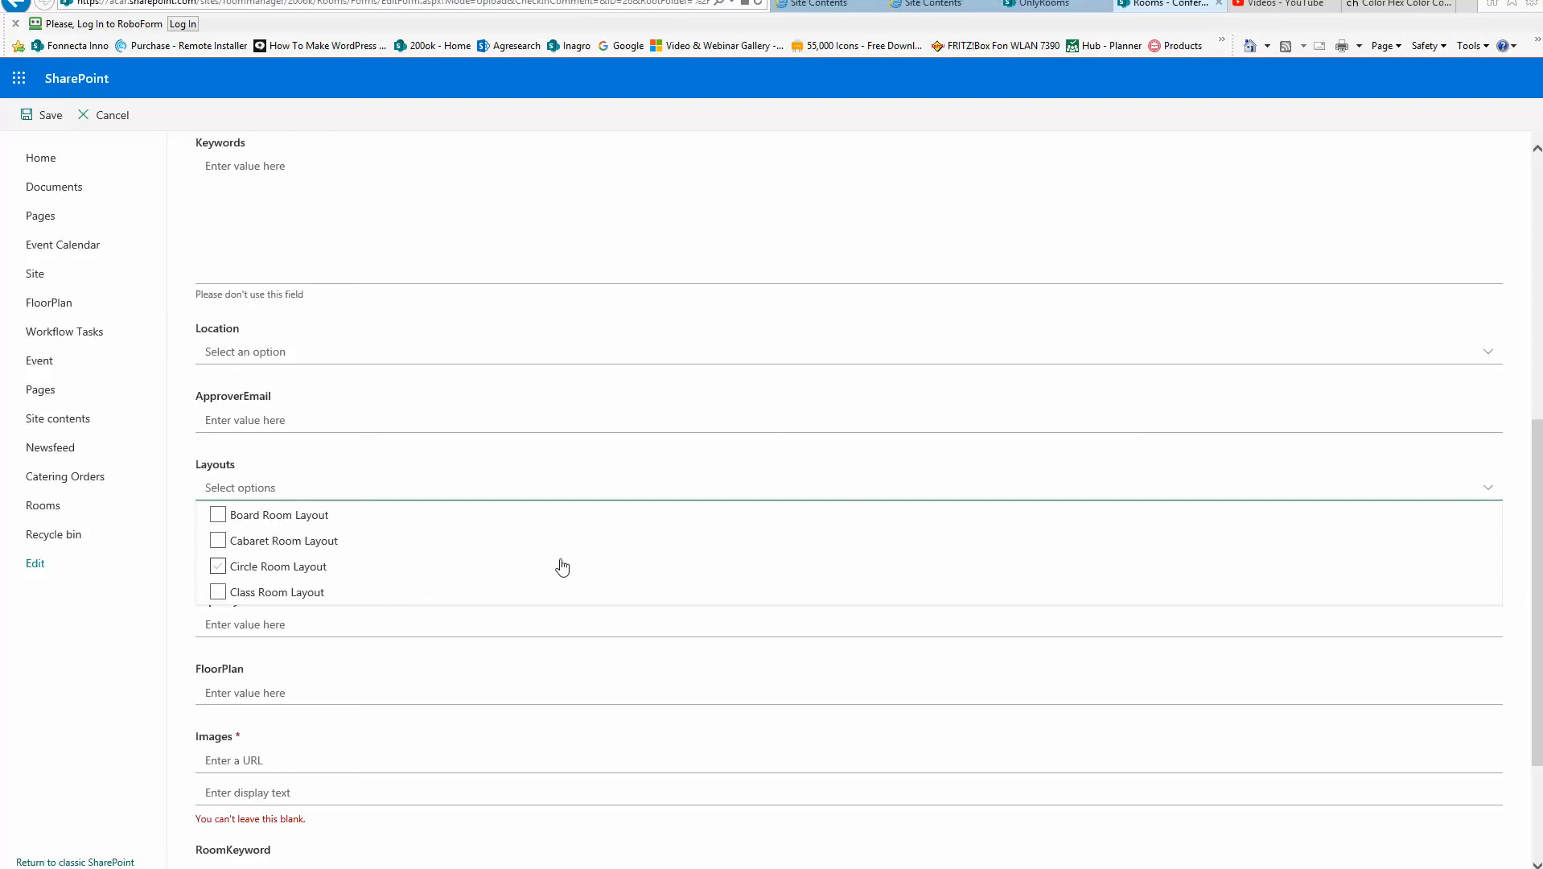
pyautogui.scroll(-3, 1525, 787)
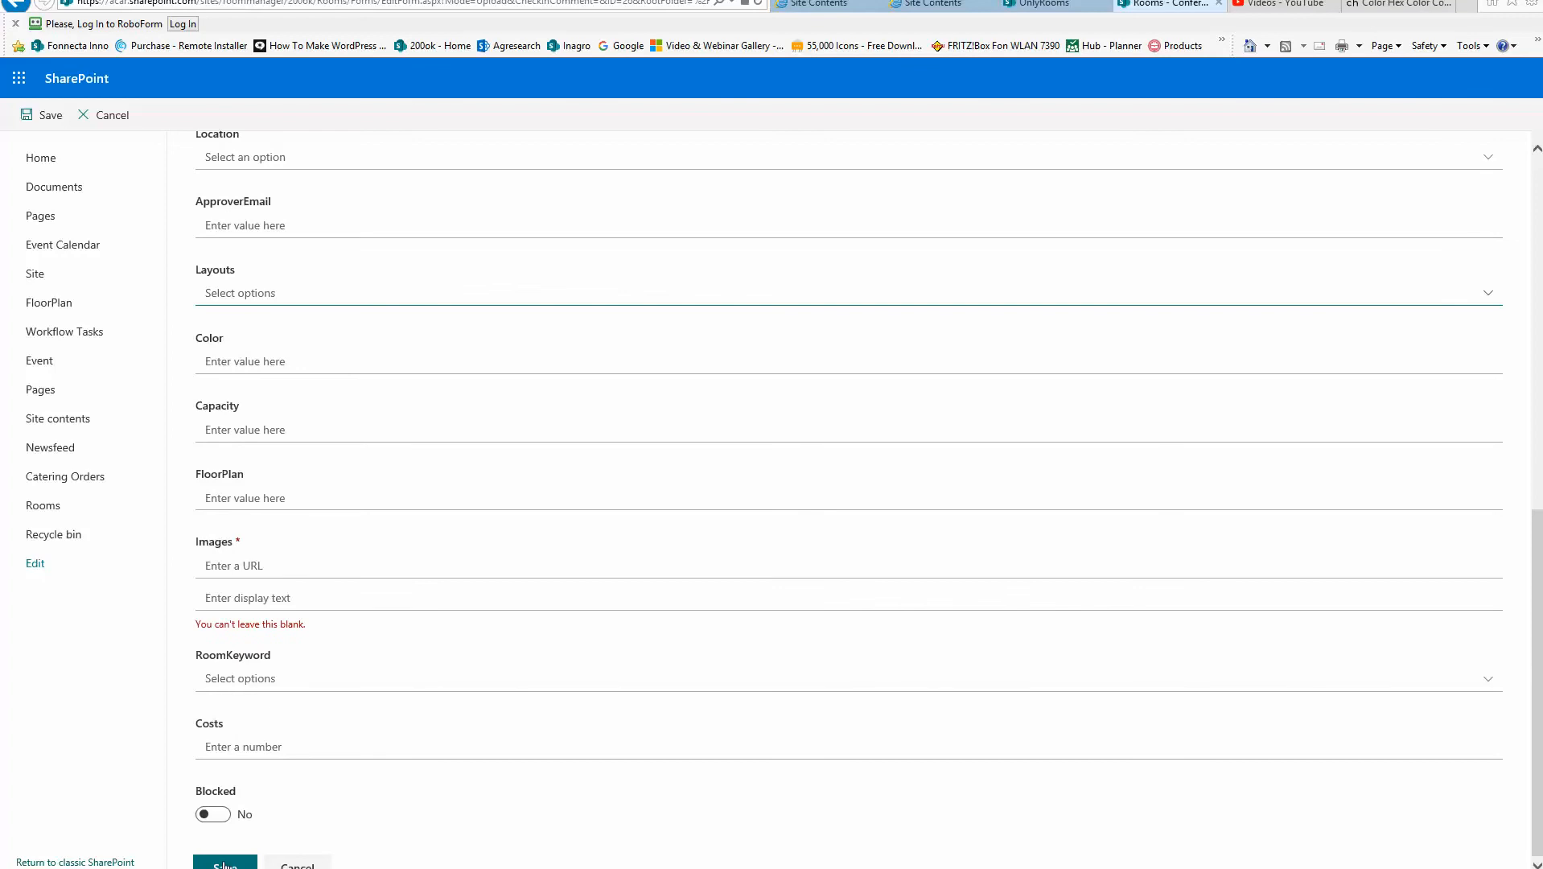
pyautogui.click(301, 866)
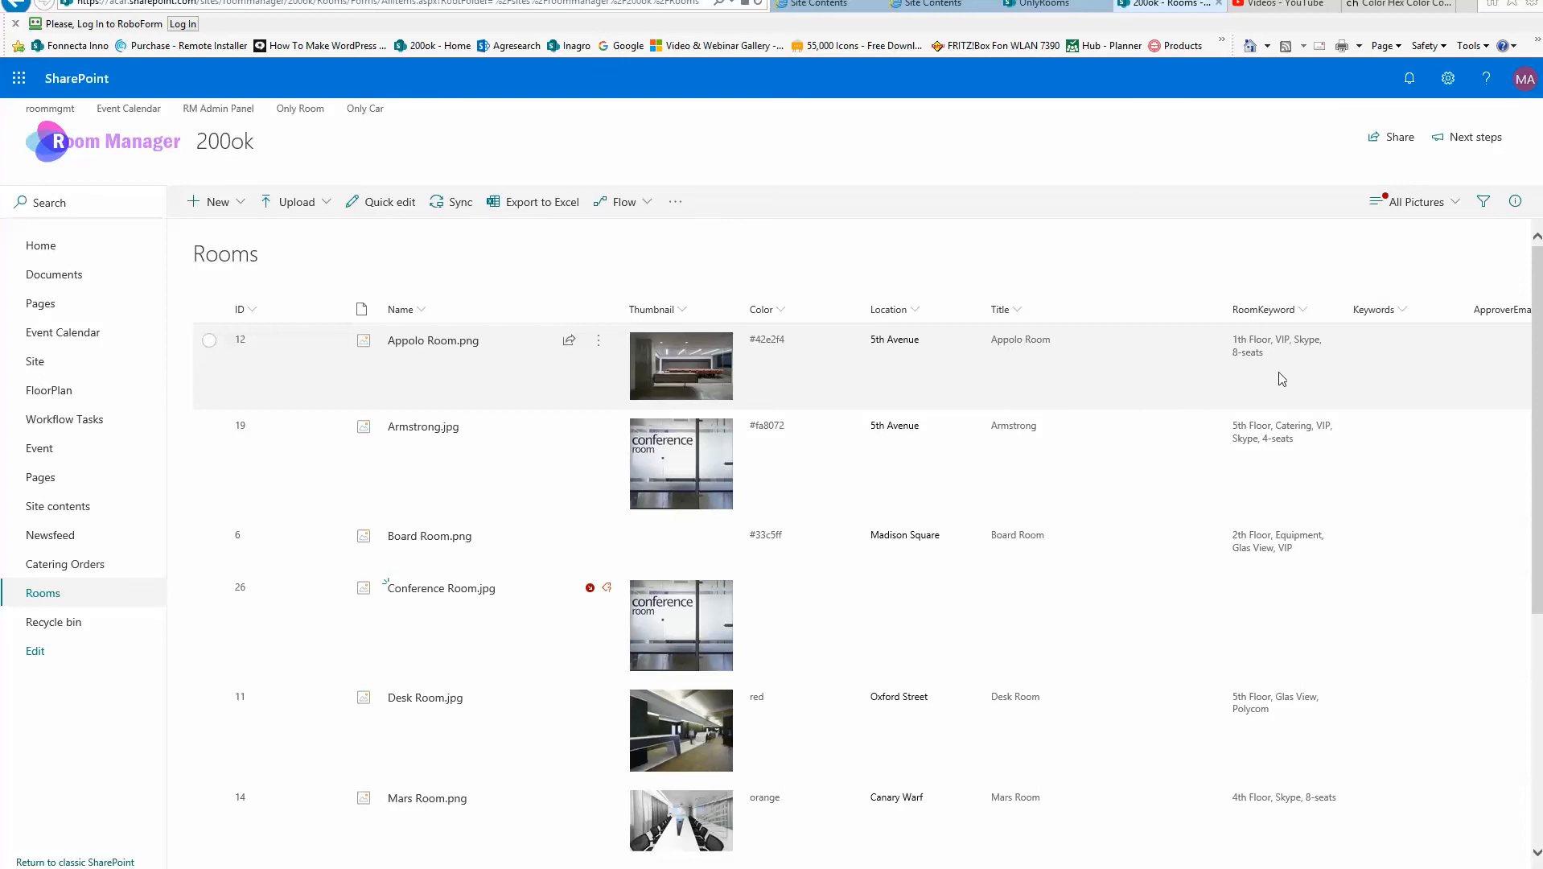
# Examine the Rooms library columns across to Costs and Blocked, including the entry for Conference Room.jpg
pyautogui.moveTo(919, 865); pyautogui.dragTo(1230, 847)
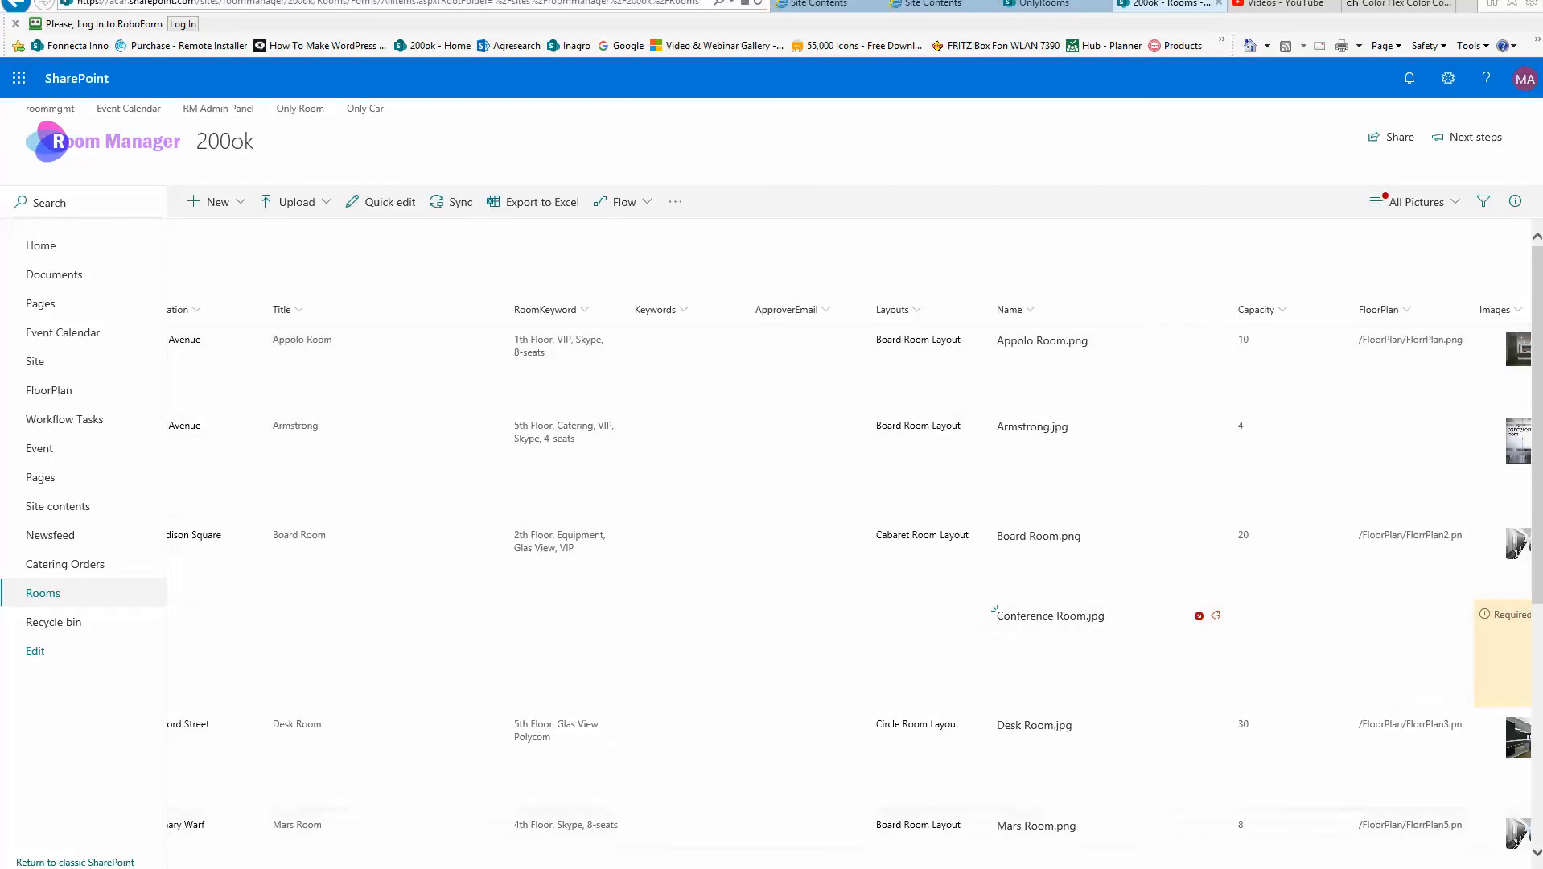
pyautogui.hscroll(5, 1070, 855)
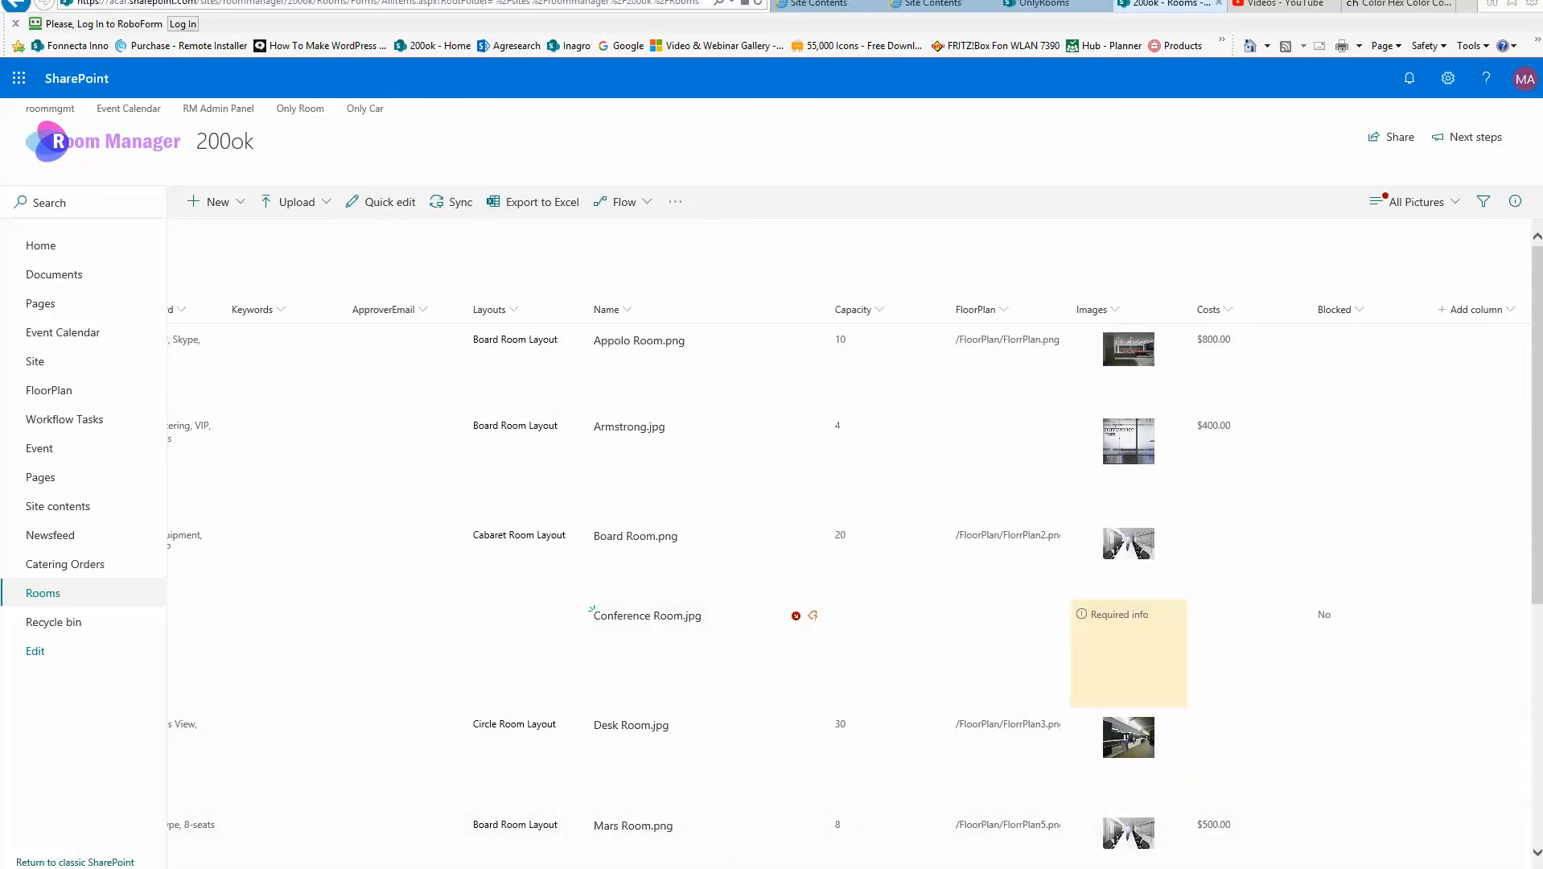
pyautogui.hscroll(-10, 165, 560)
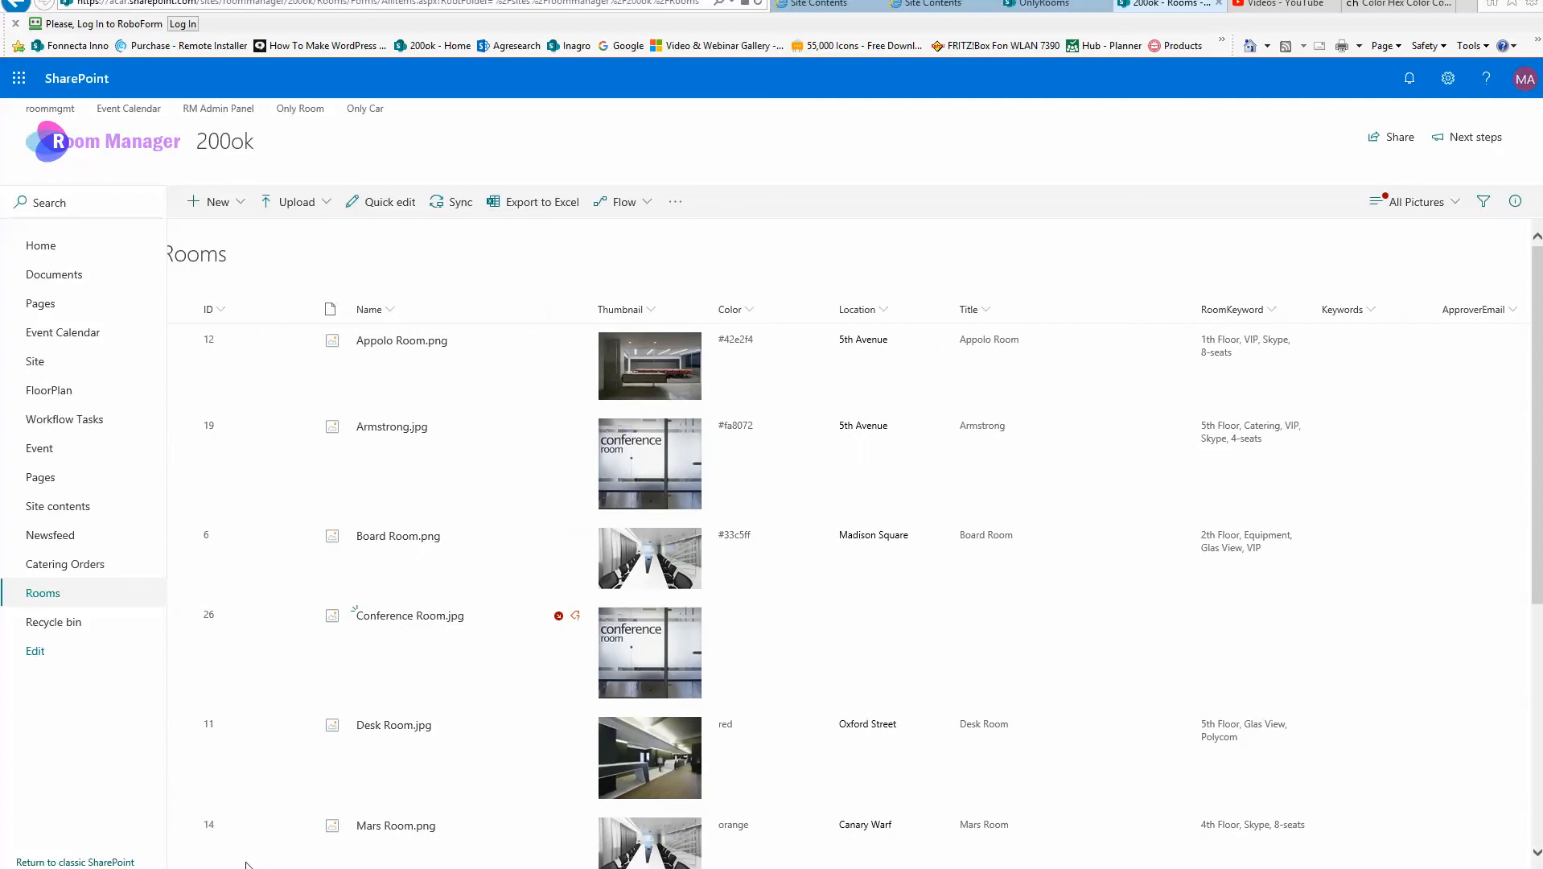
pyautogui.moveTo(247, 863); pyautogui.dragTo(220, 858)
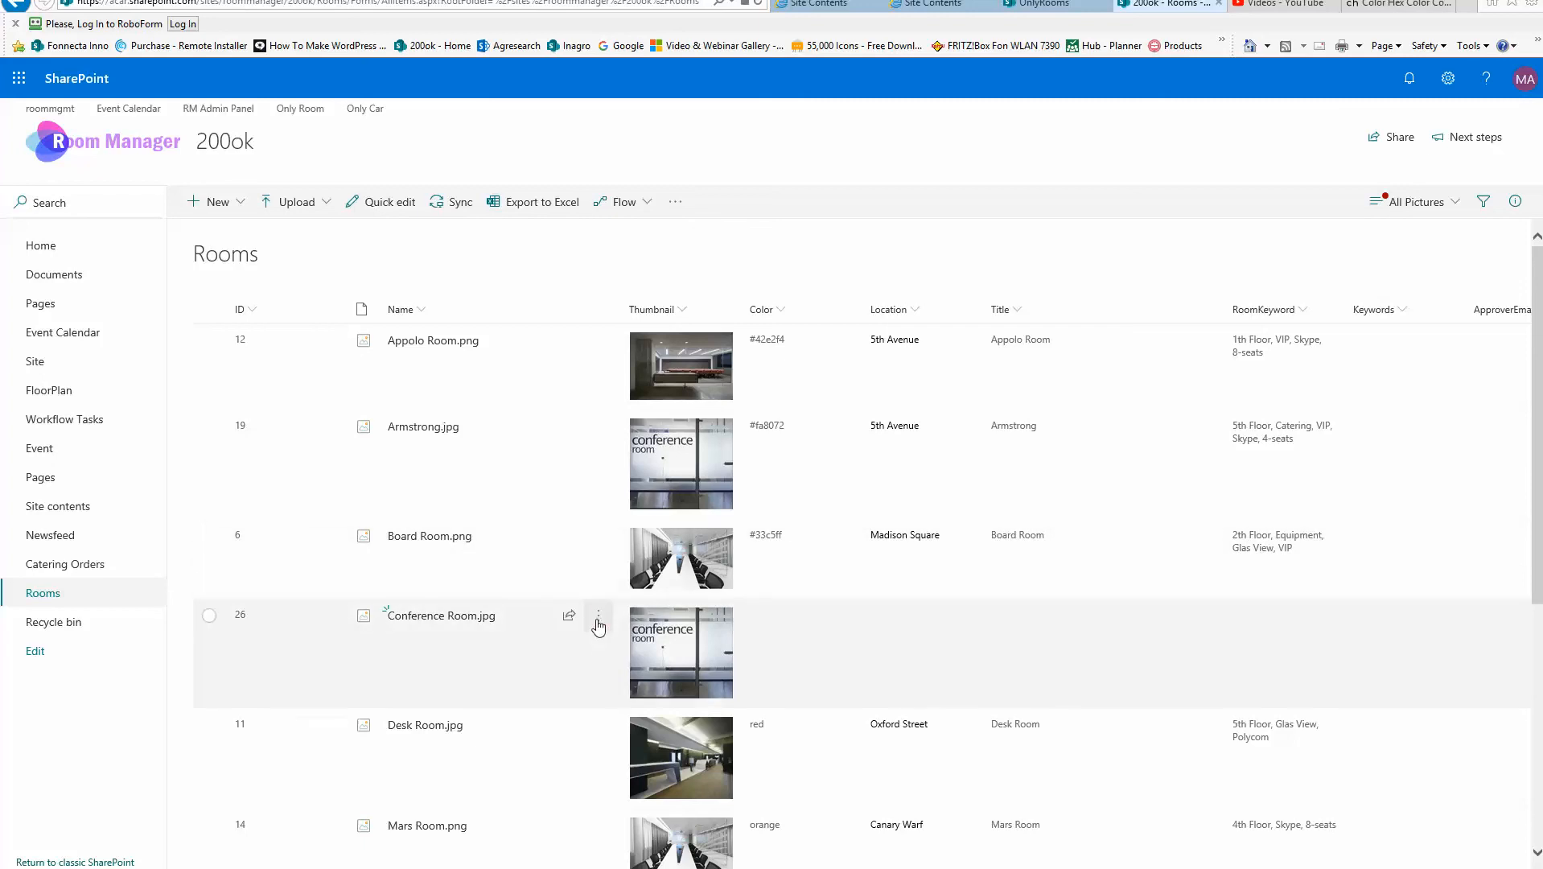
pyautogui.moveTo(598, 621)
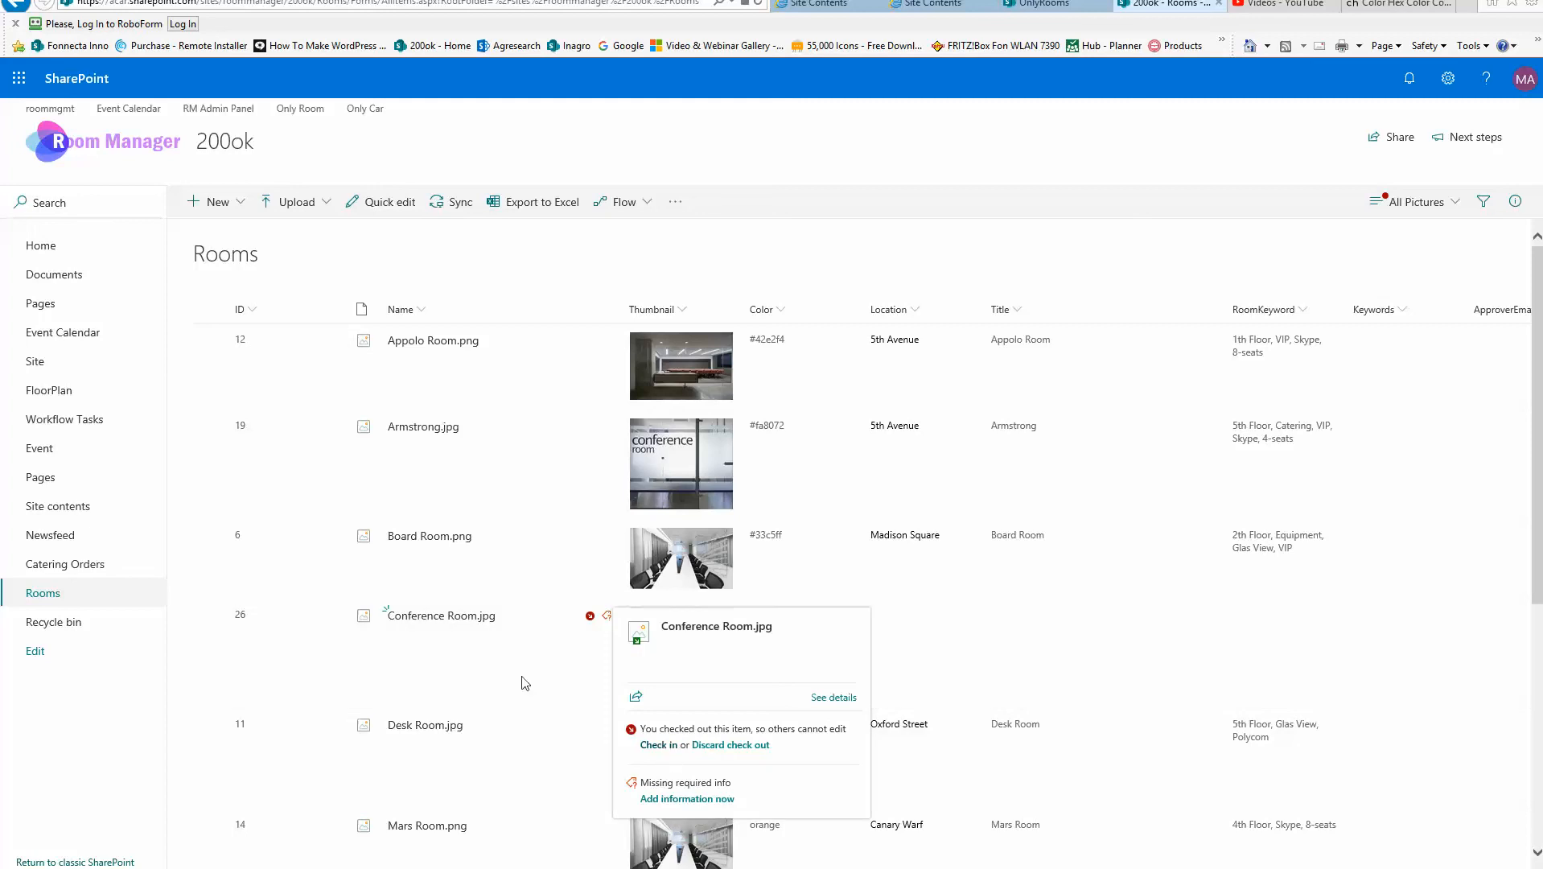
# Show the details of Appolo Room.png and examine its properties from Content Type to Layouts, including the layout choices
pyautogui.click(209, 341)
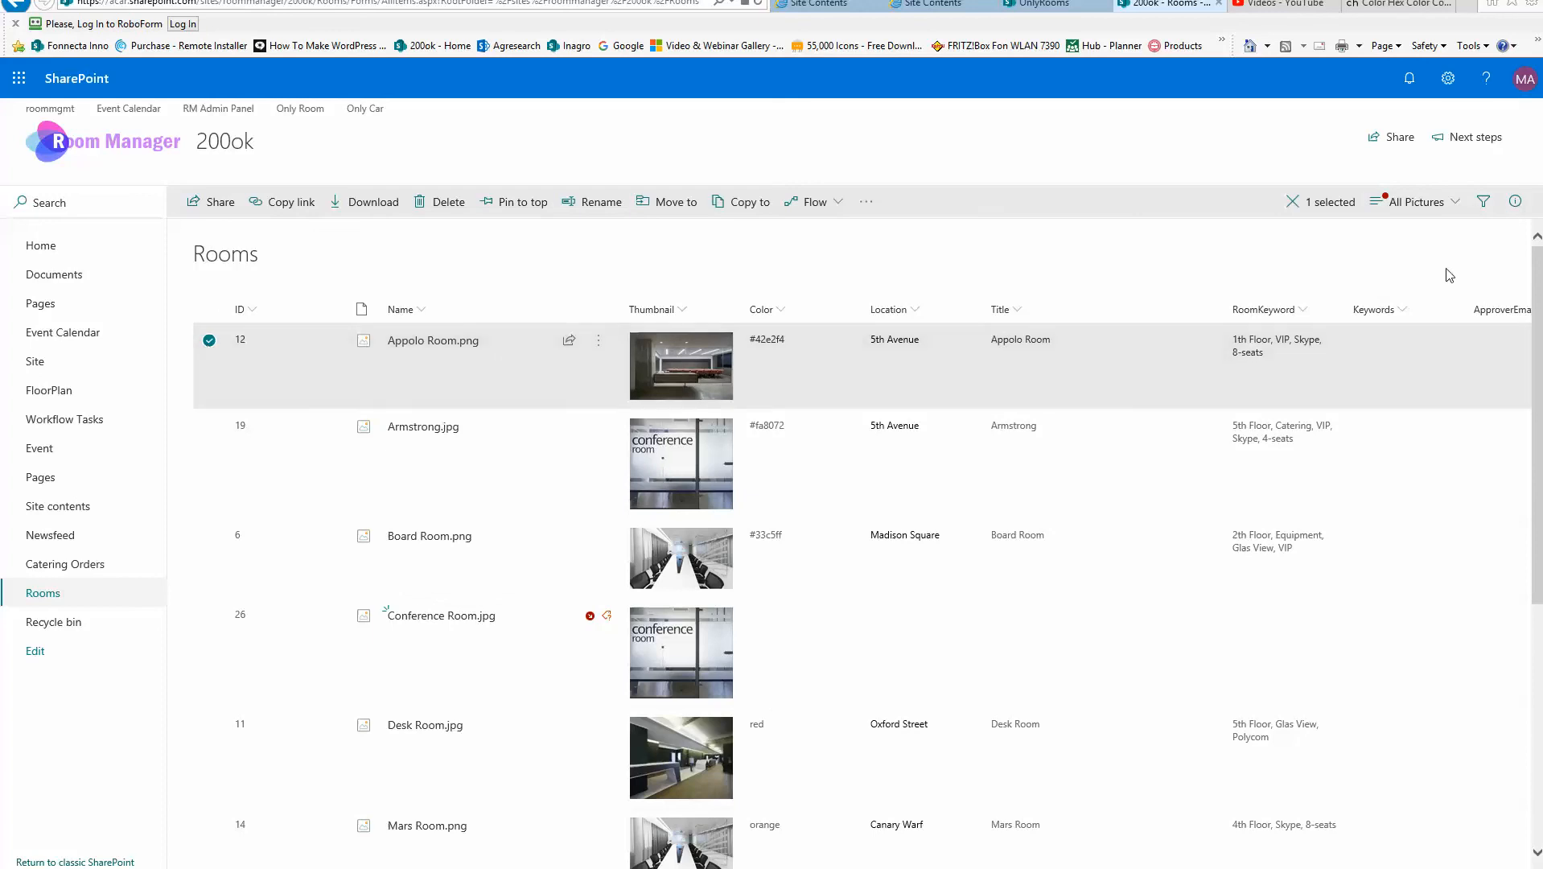
pyautogui.click(1515, 208)
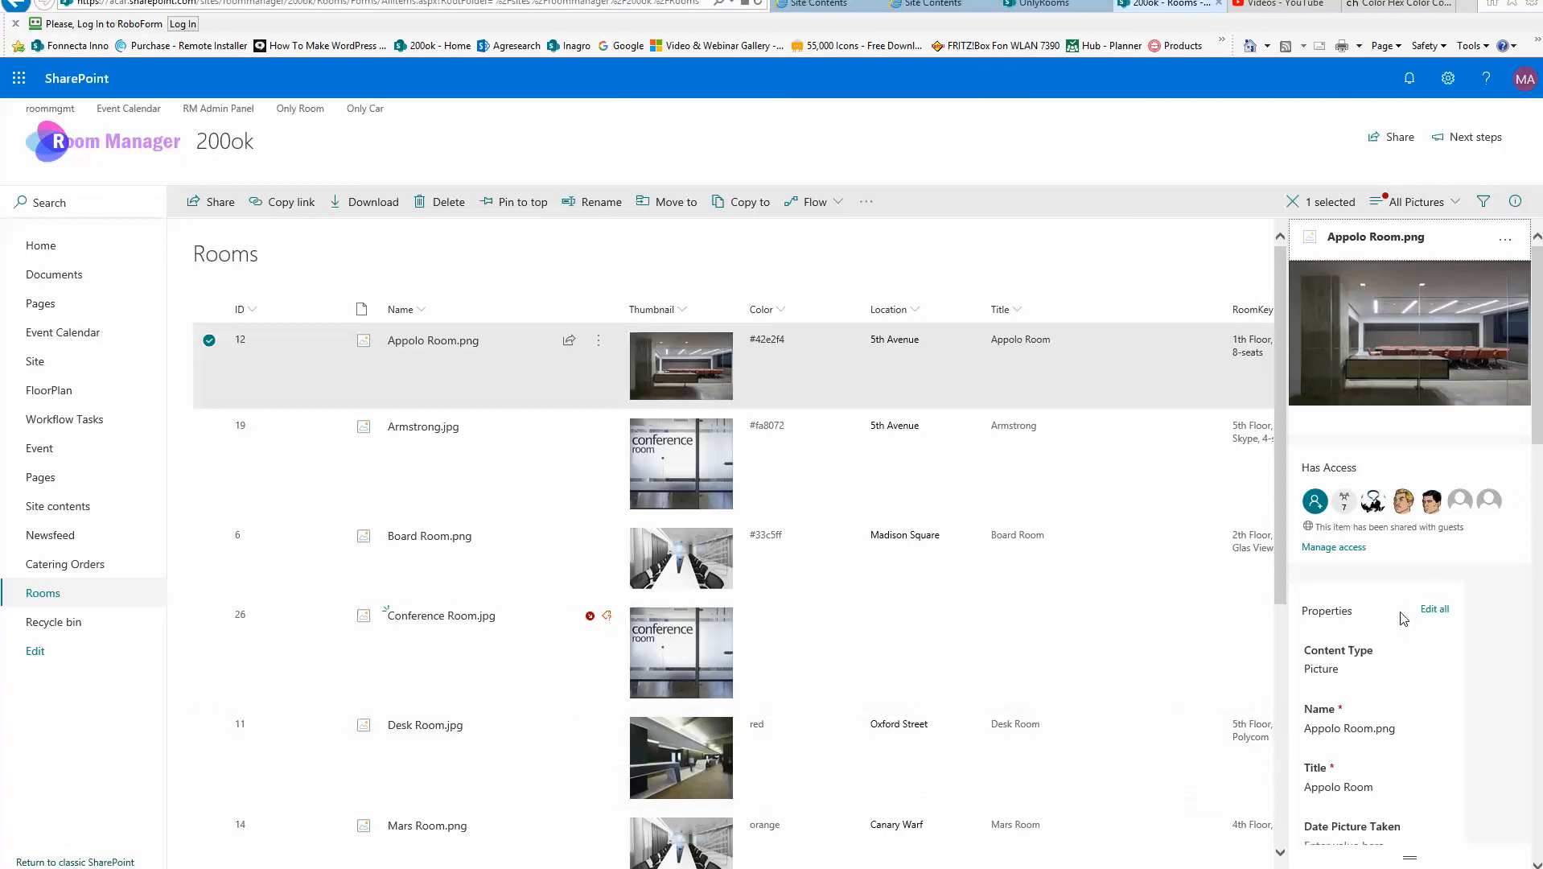
pyautogui.scroll(-2, 1402, 620)
pyautogui.scroll(-1, 1402, 620)
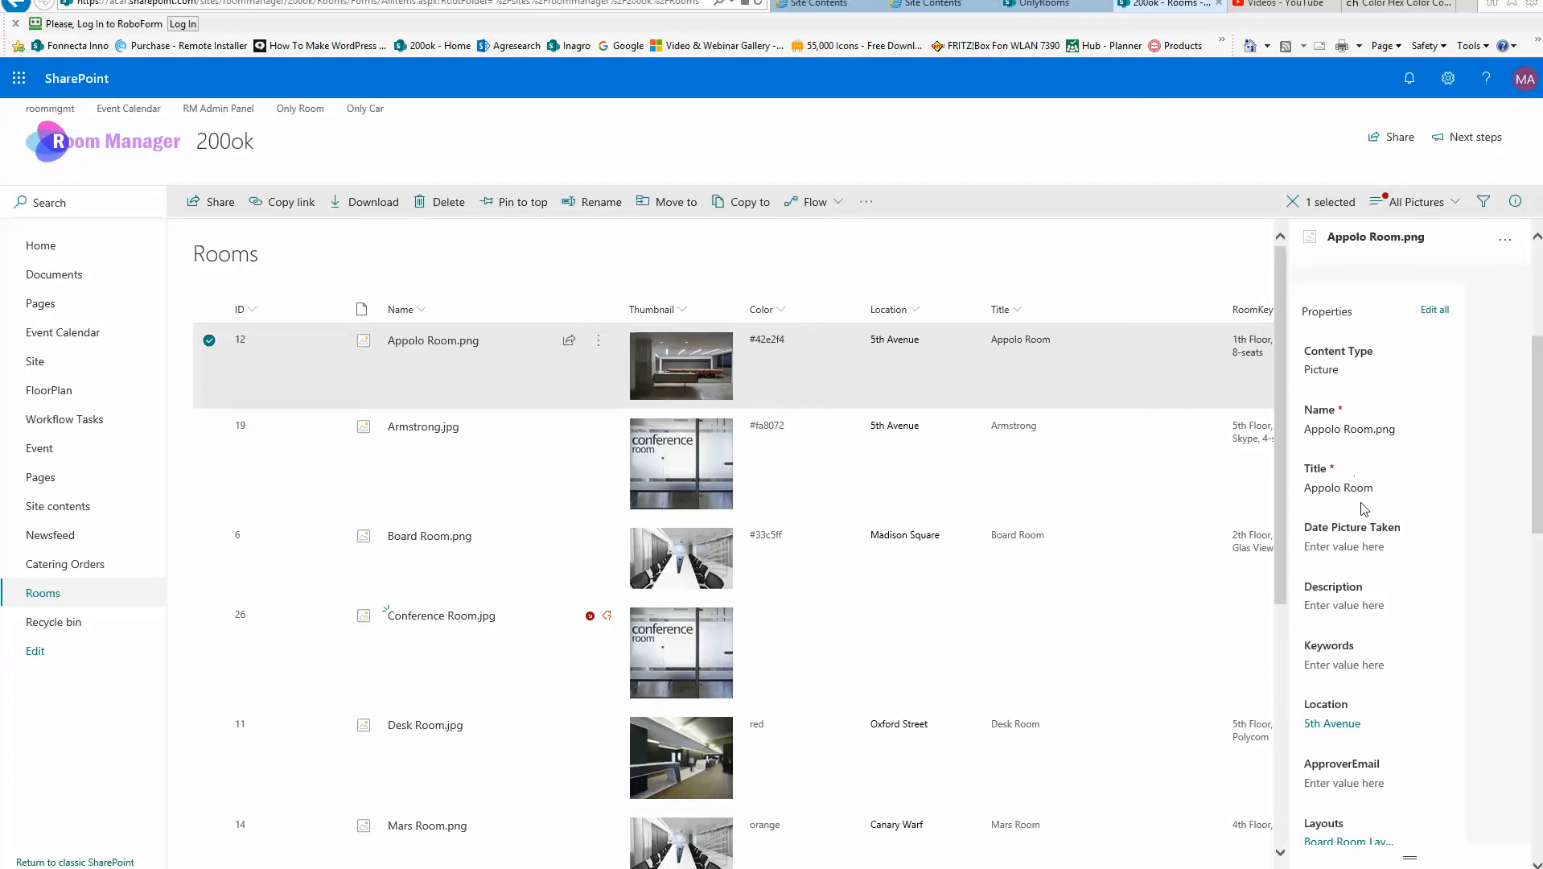
pyautogui.scroll(-1, 1381, 623)
pyautogui.scroll(-2, 1358, 621)
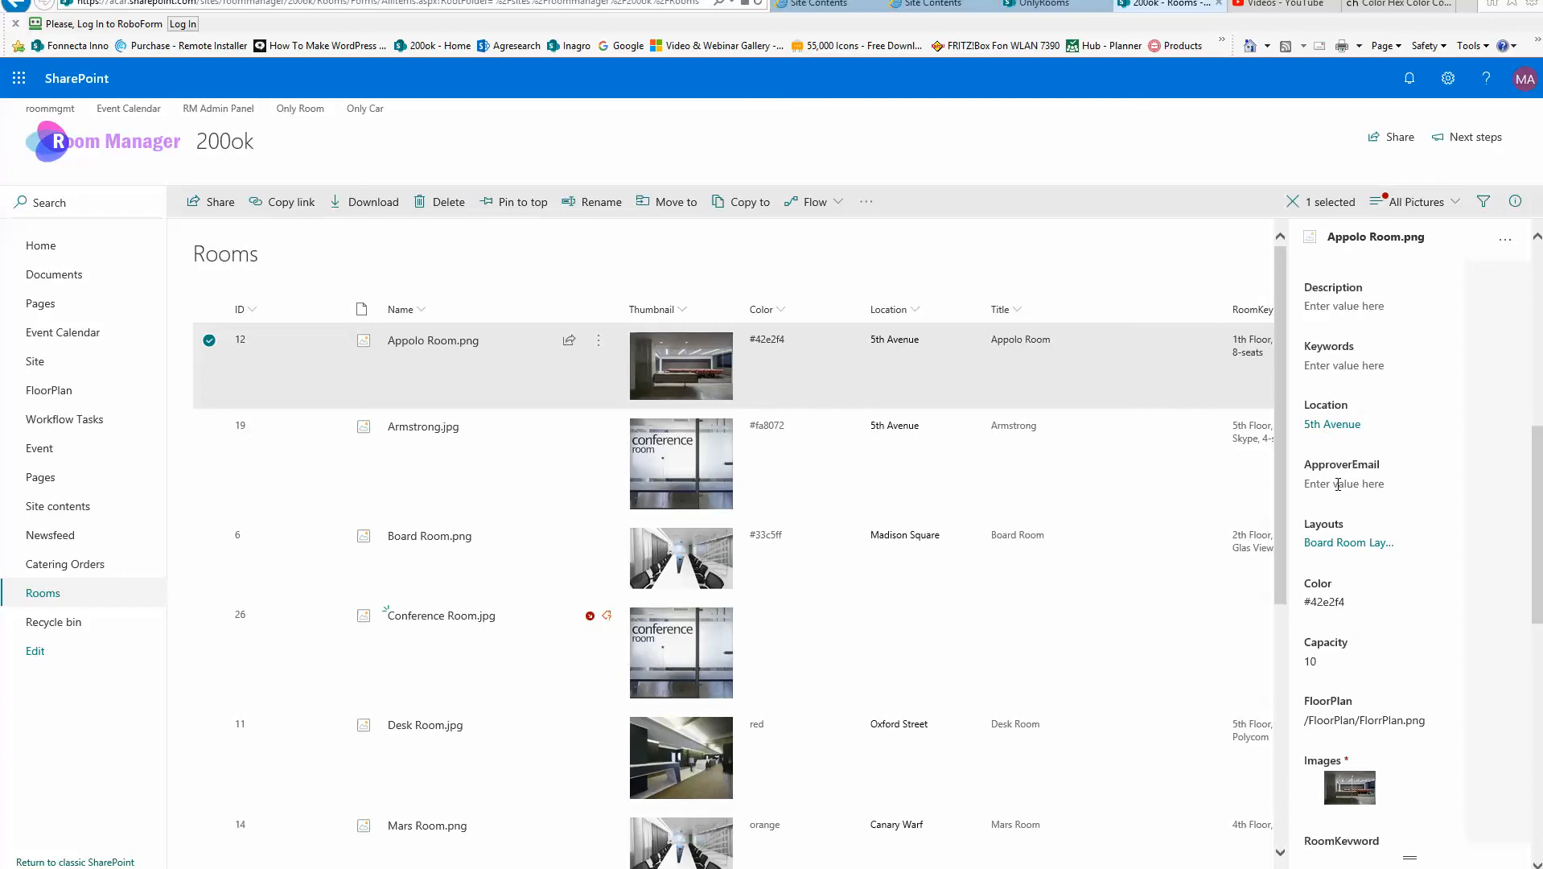
pyautogui.click(1422, 547)
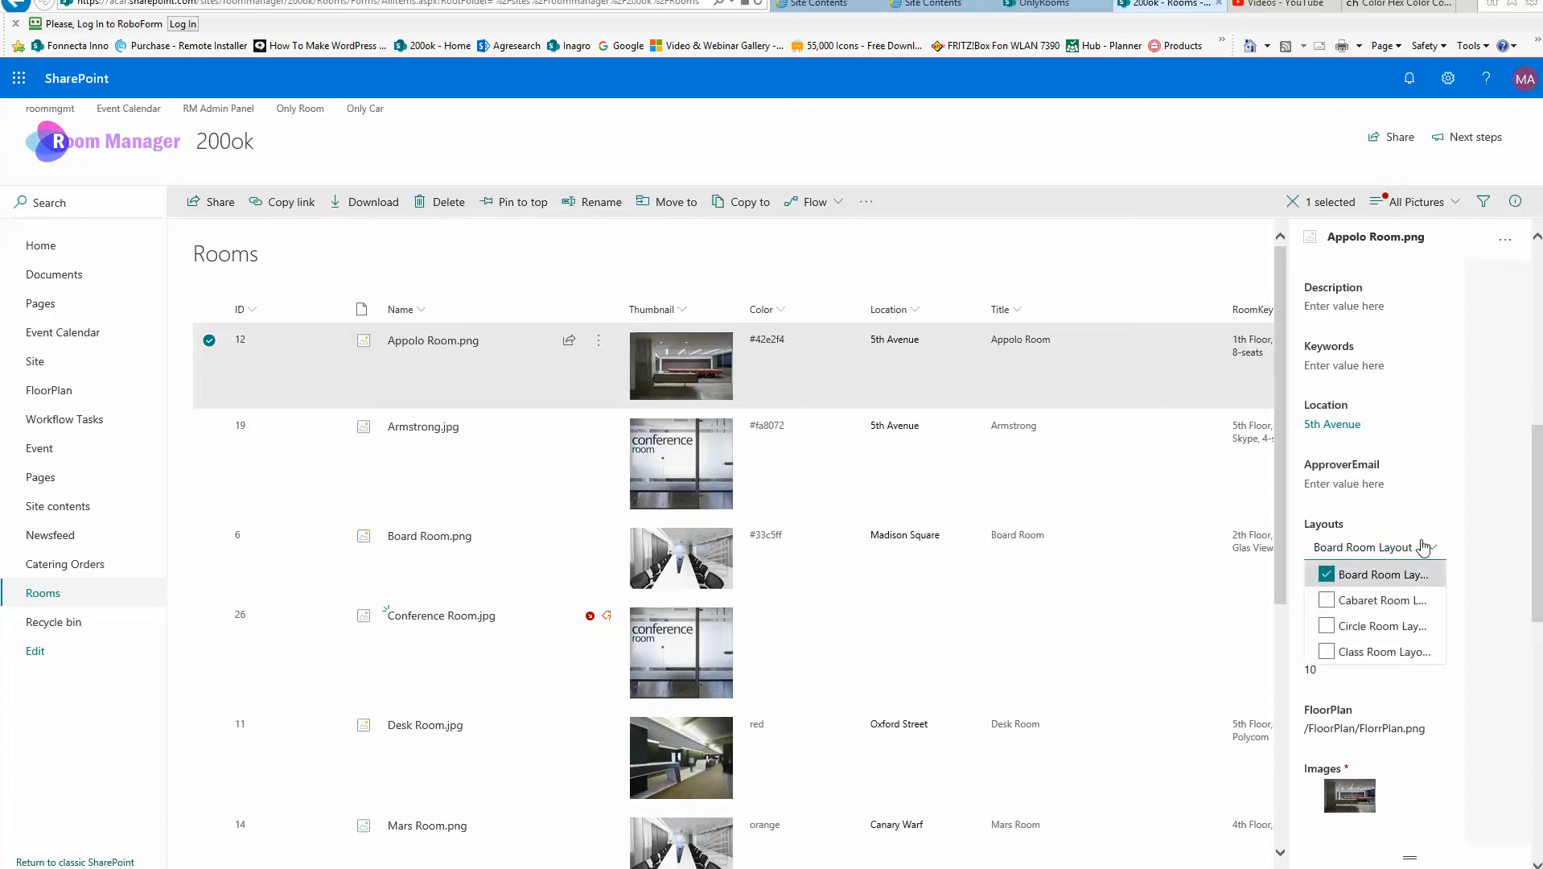
pyautogui.click(1411, 531)
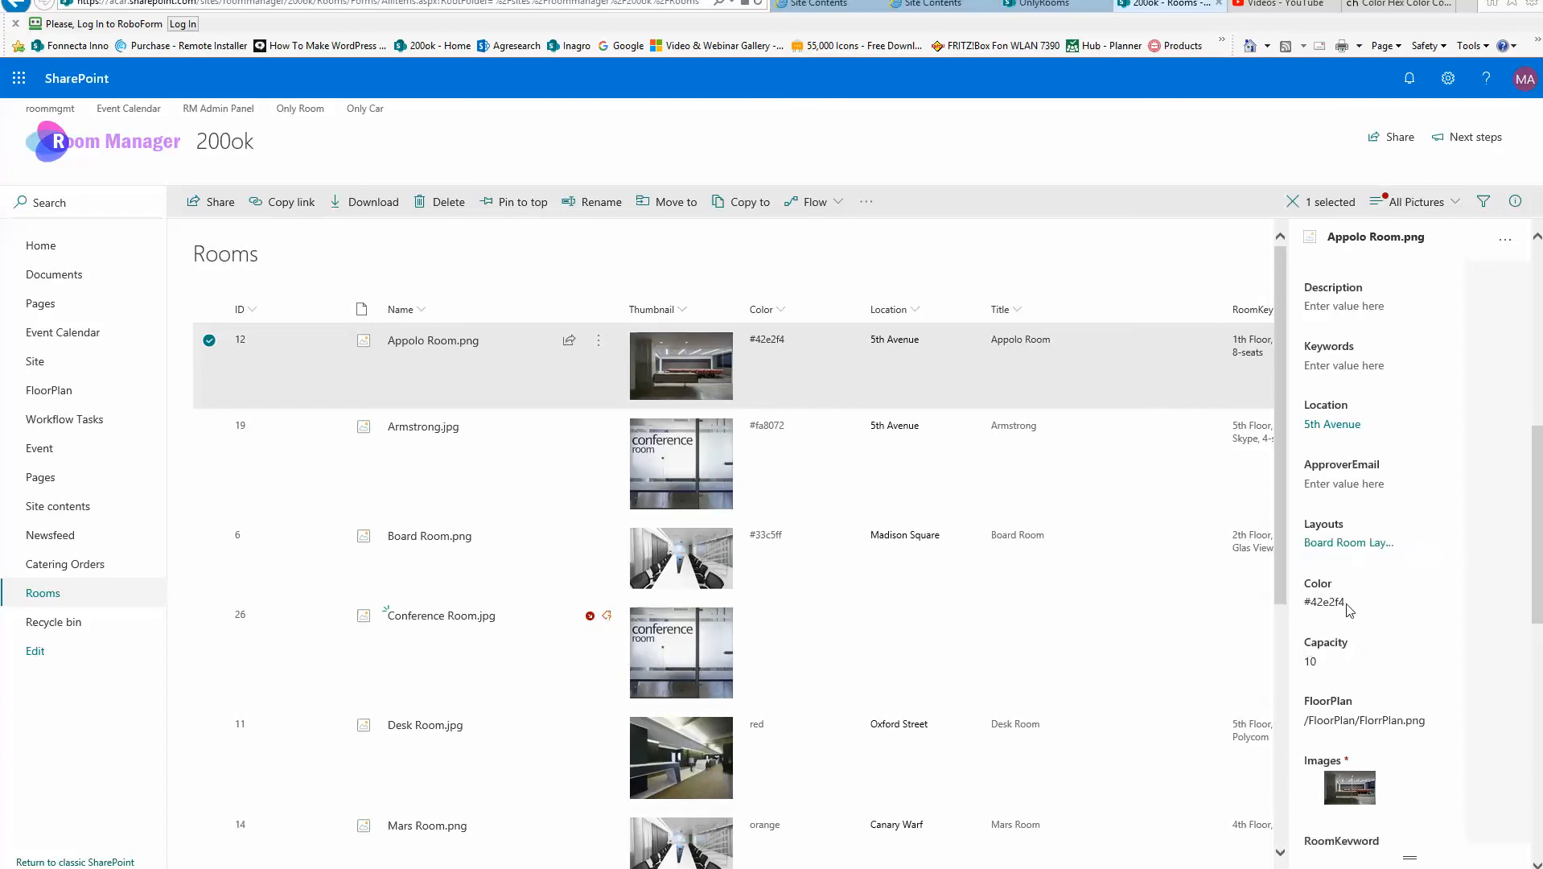
# Examine Appolo Room.png's properties from Color to Blocked, including its RoomKeyword choices, then hide the details
pyautogui.scroll(-1, 1349, 609)
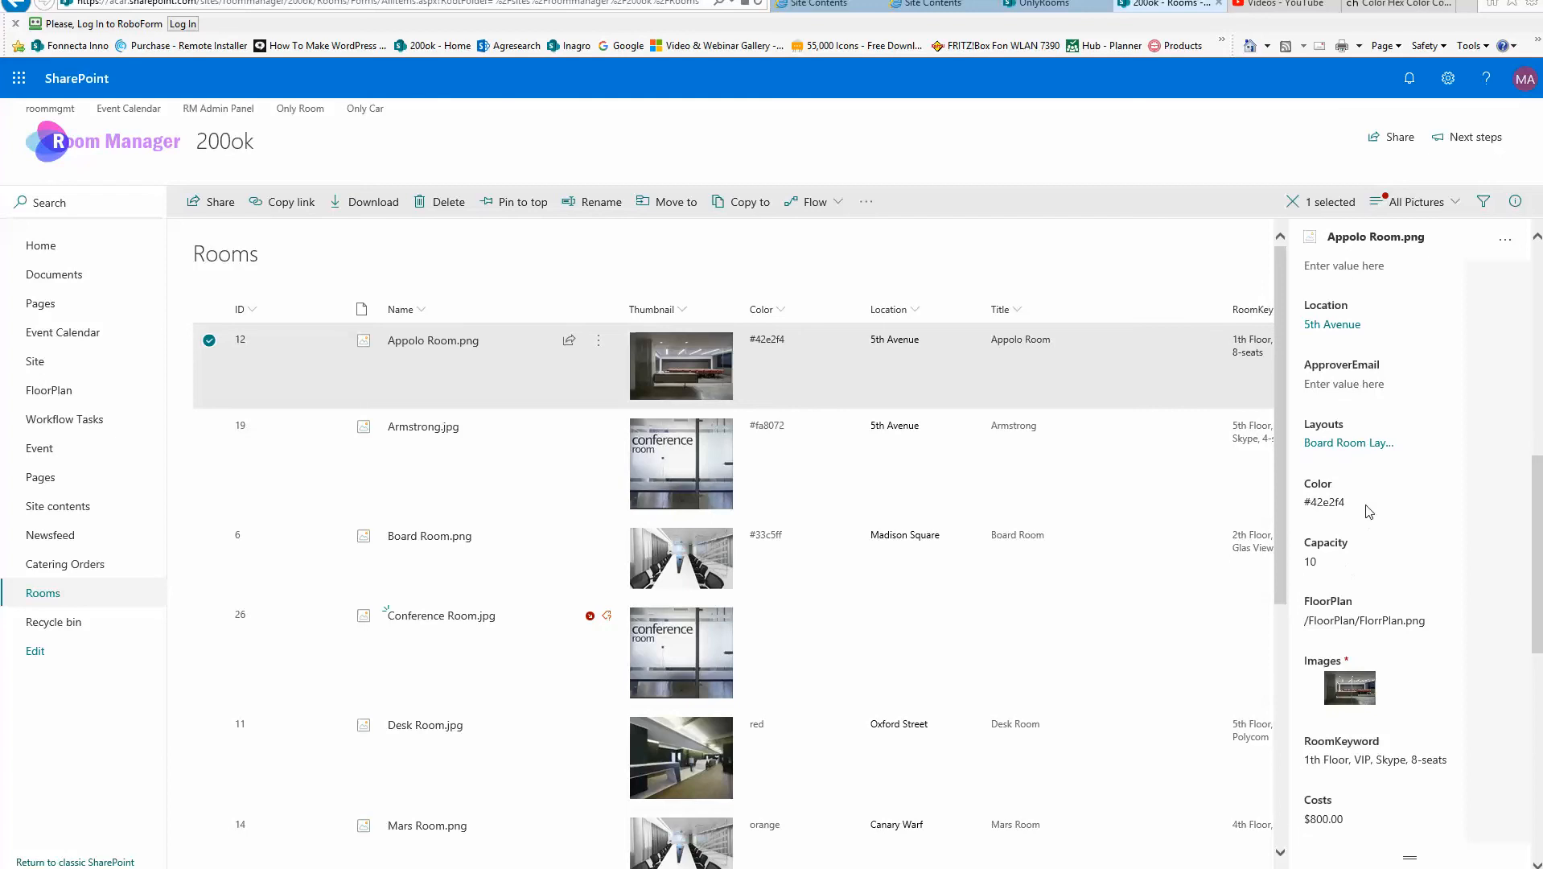
pyautogui.scroll(-2, 1430, 670)
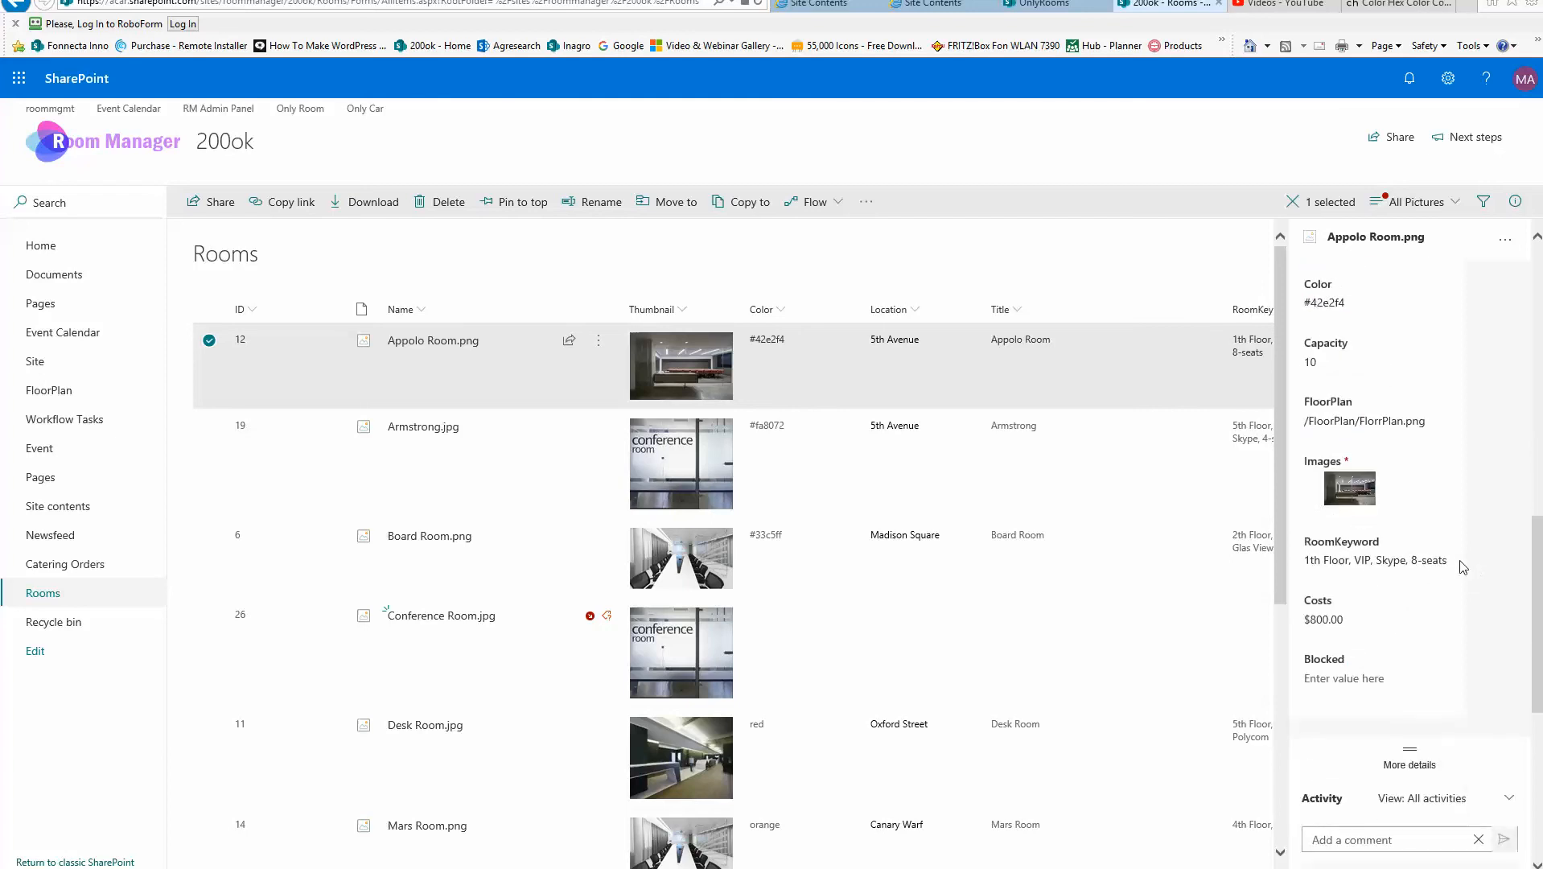
pyautogui.click(1390, 562)
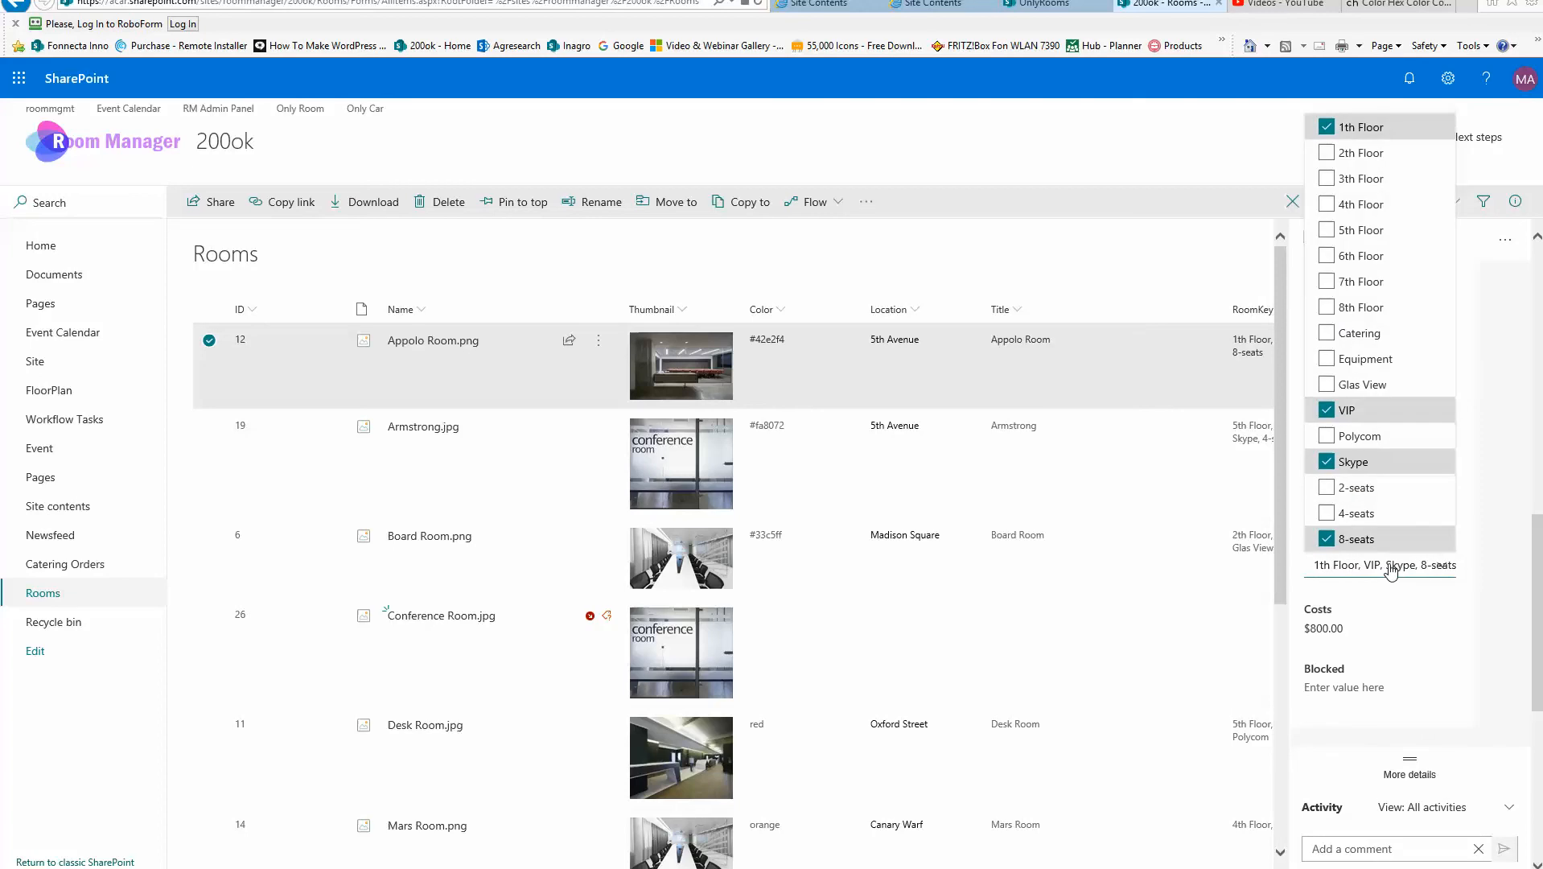
pyautogui.click(1502, 688)
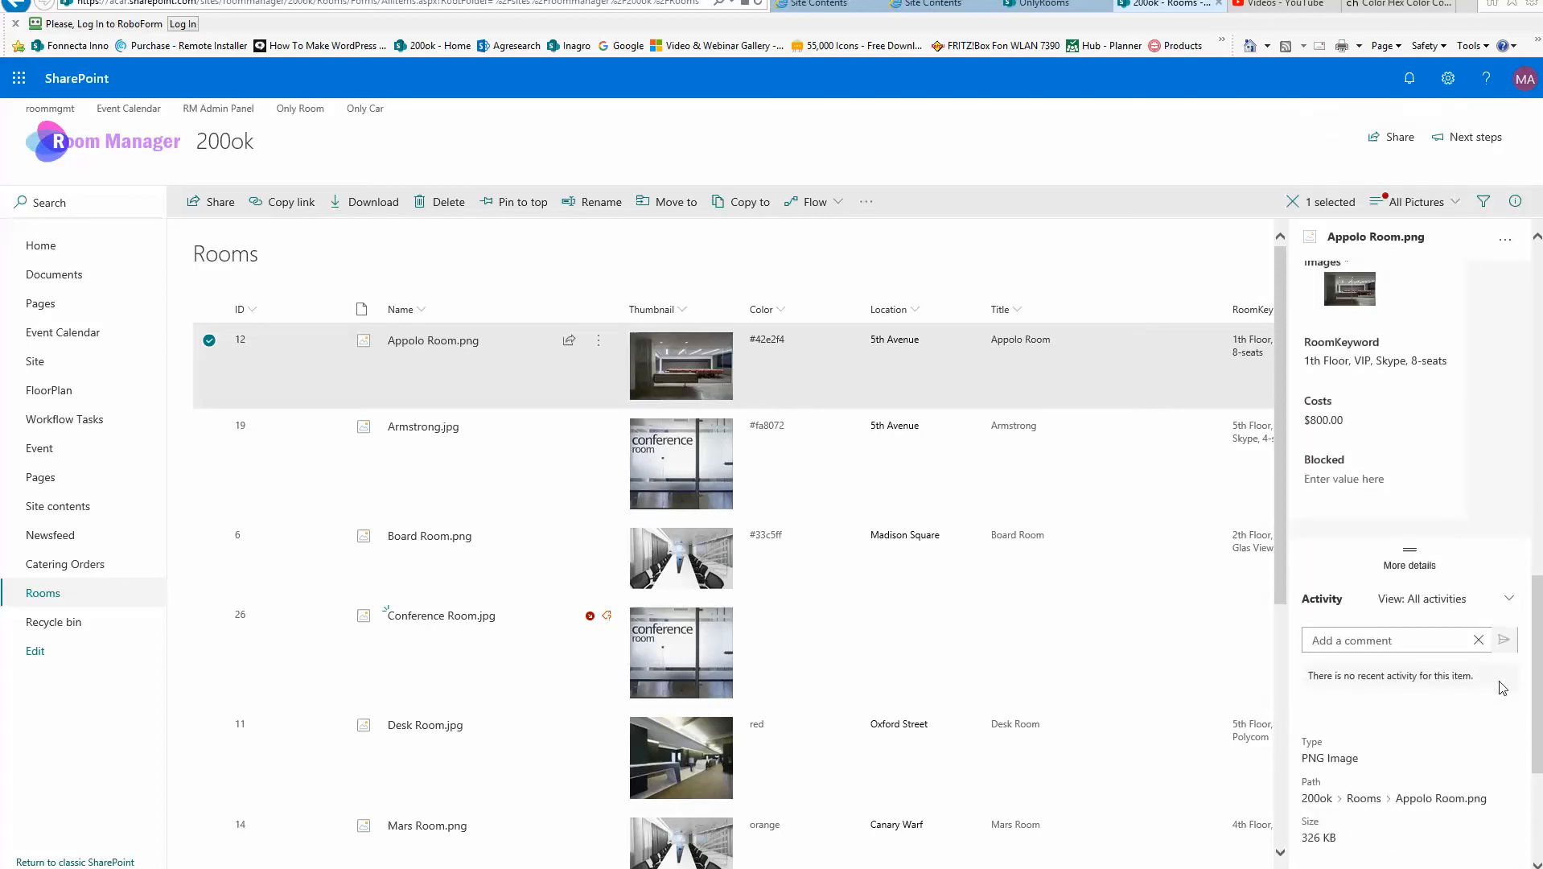
pyautogui.scroll(10, 1501, 684)
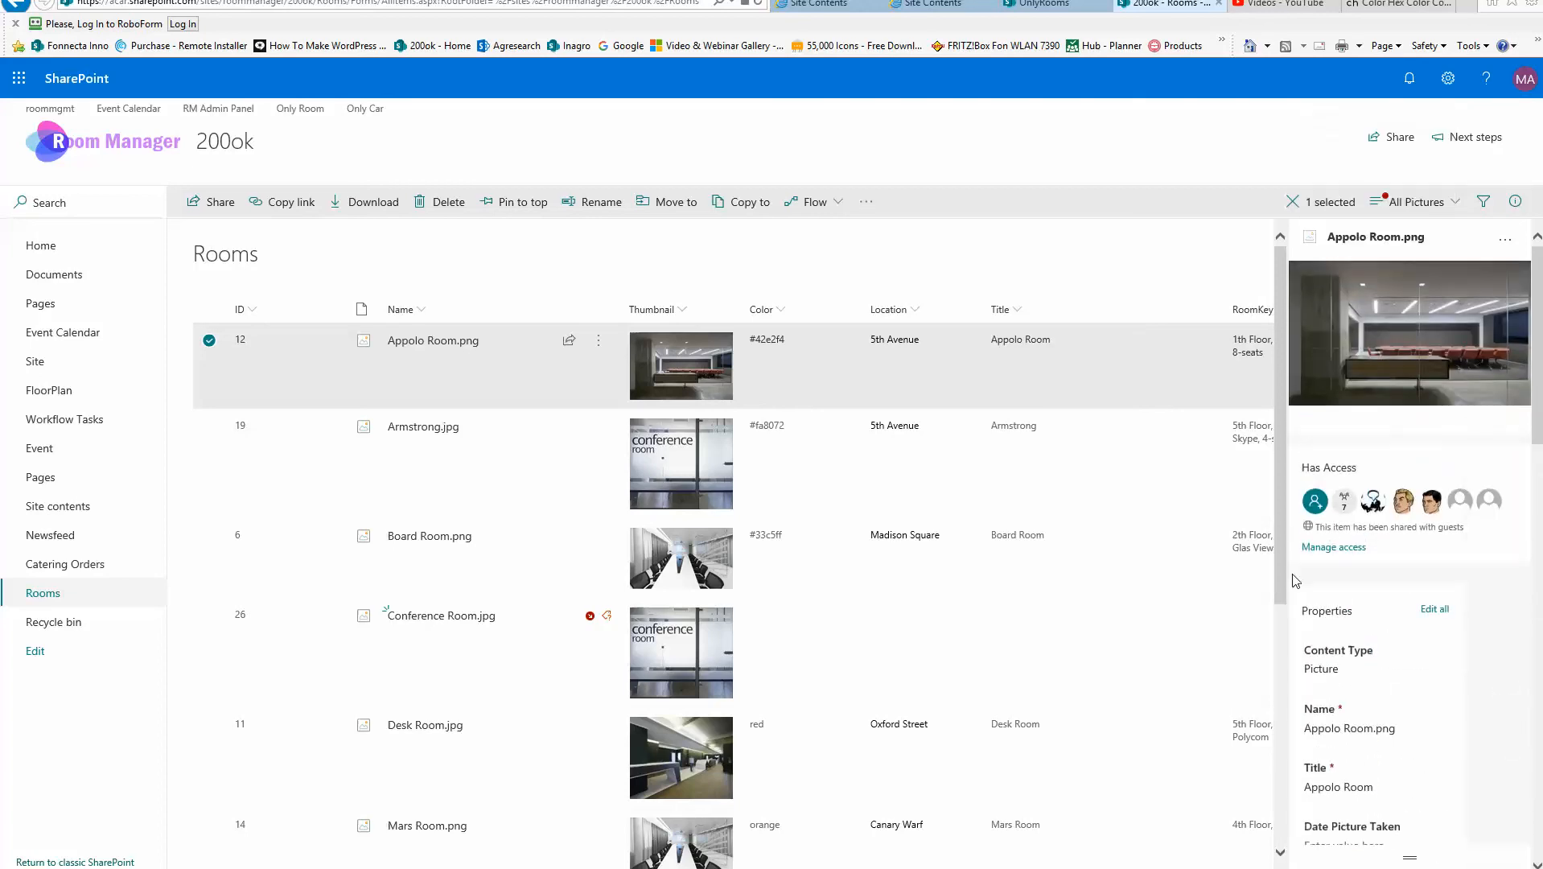
pyautogui.click(1516, 203)
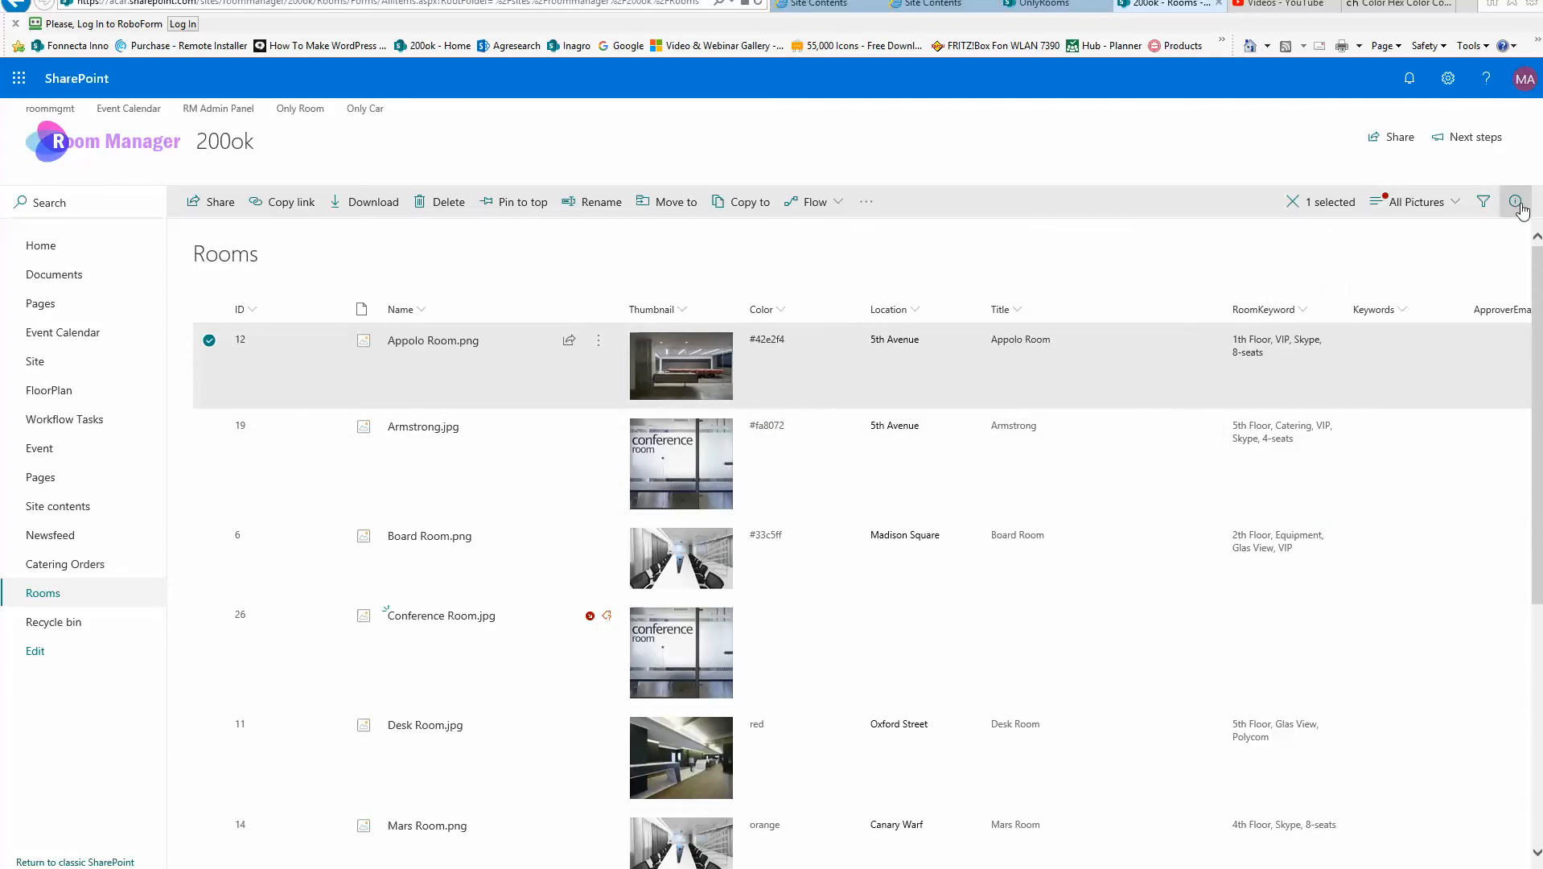
# Check the Part2 topics in the Room Manager YouTube Videos.txt notes in Notepad, then minimize the notes
pyautogui.hotkey('alt', 'Tab')
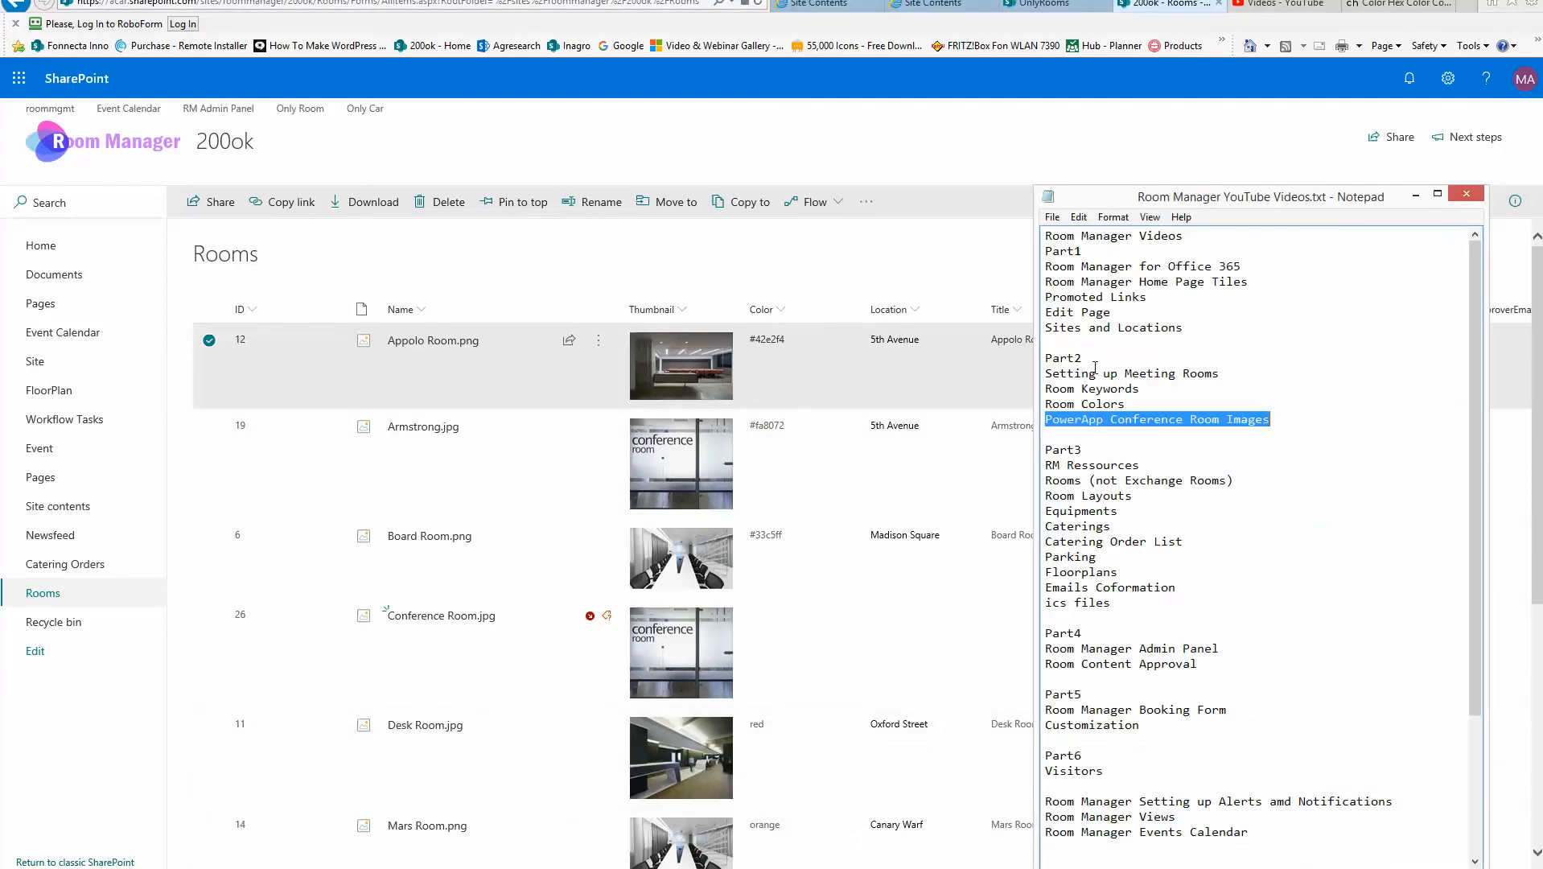
pyautogui.moveTo(1045, 390); pyautogui.dragTo(1139, 390)
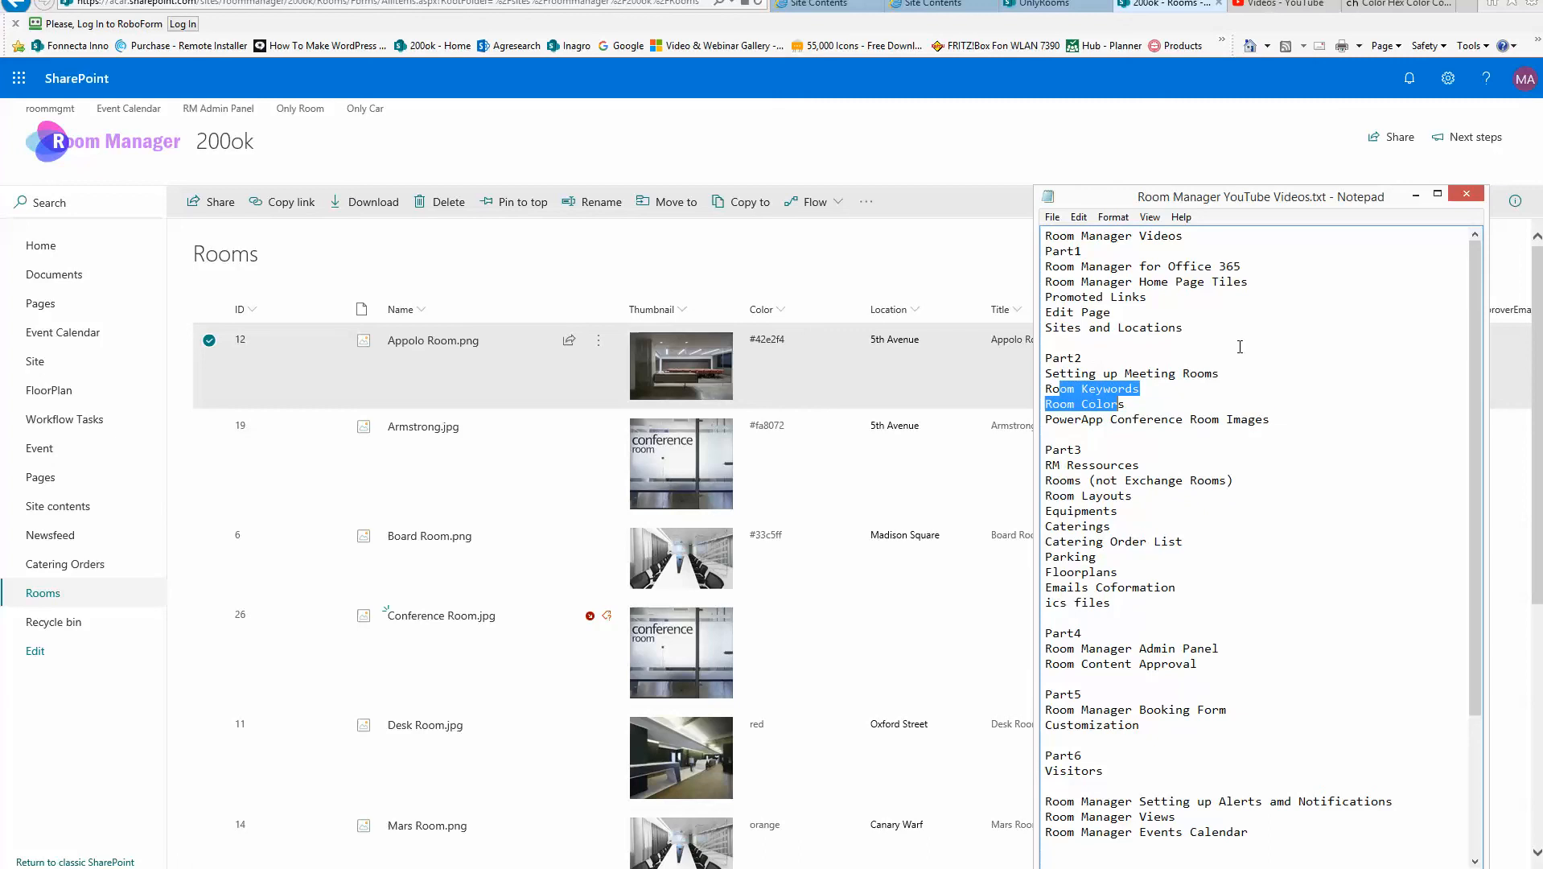
pyautogui.click(1415, 194)
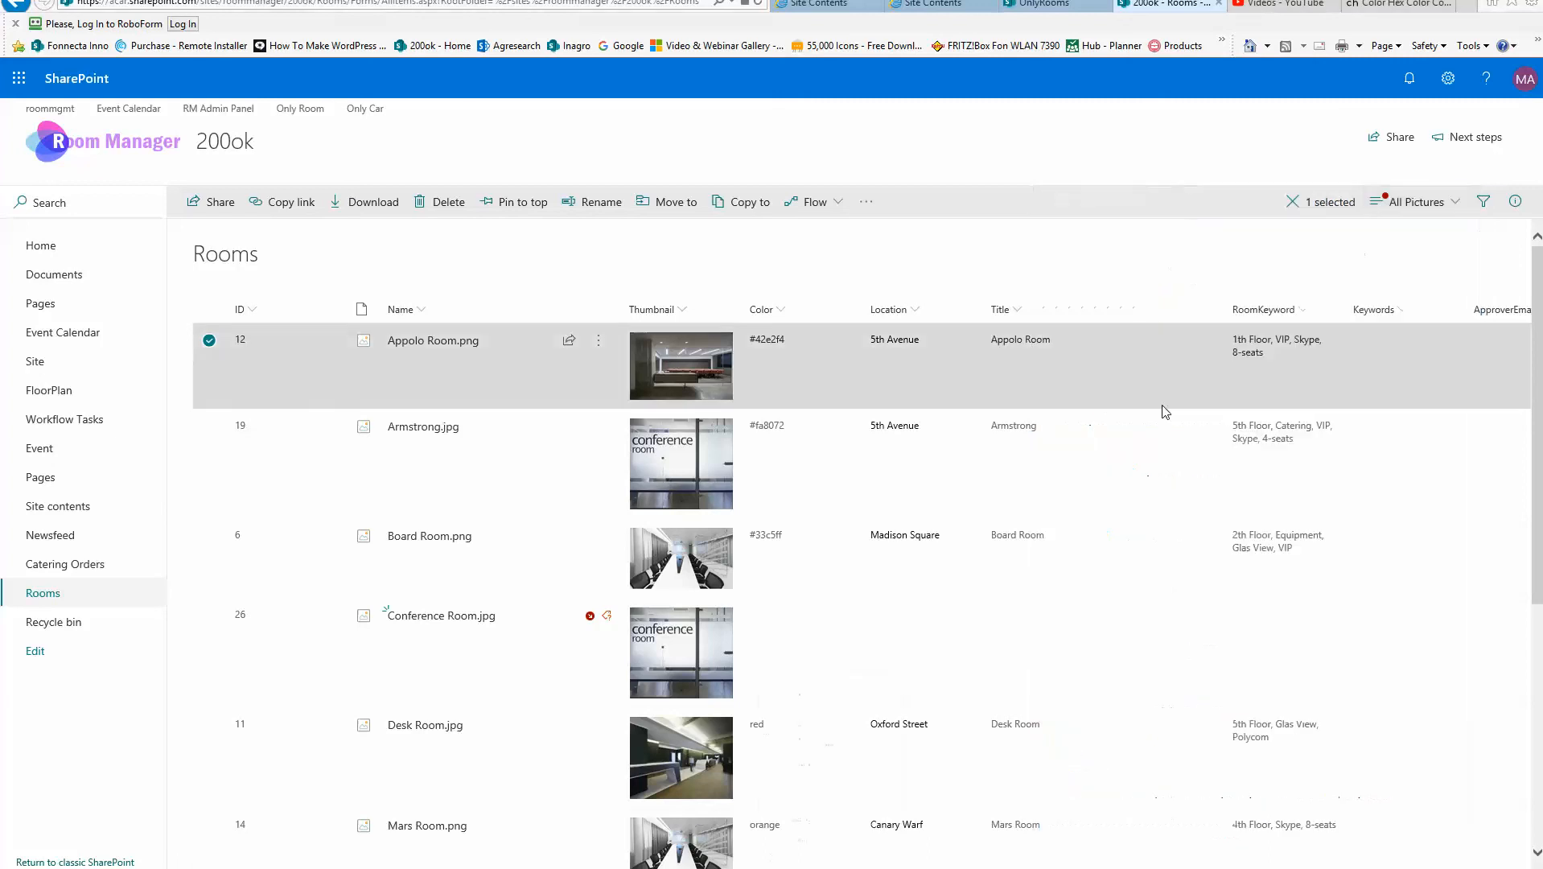
# Open the settings of the Rooms picture library from the 200ok site contents
pyautogui.click(1045, 6)
pyautogui.click(947, 6)
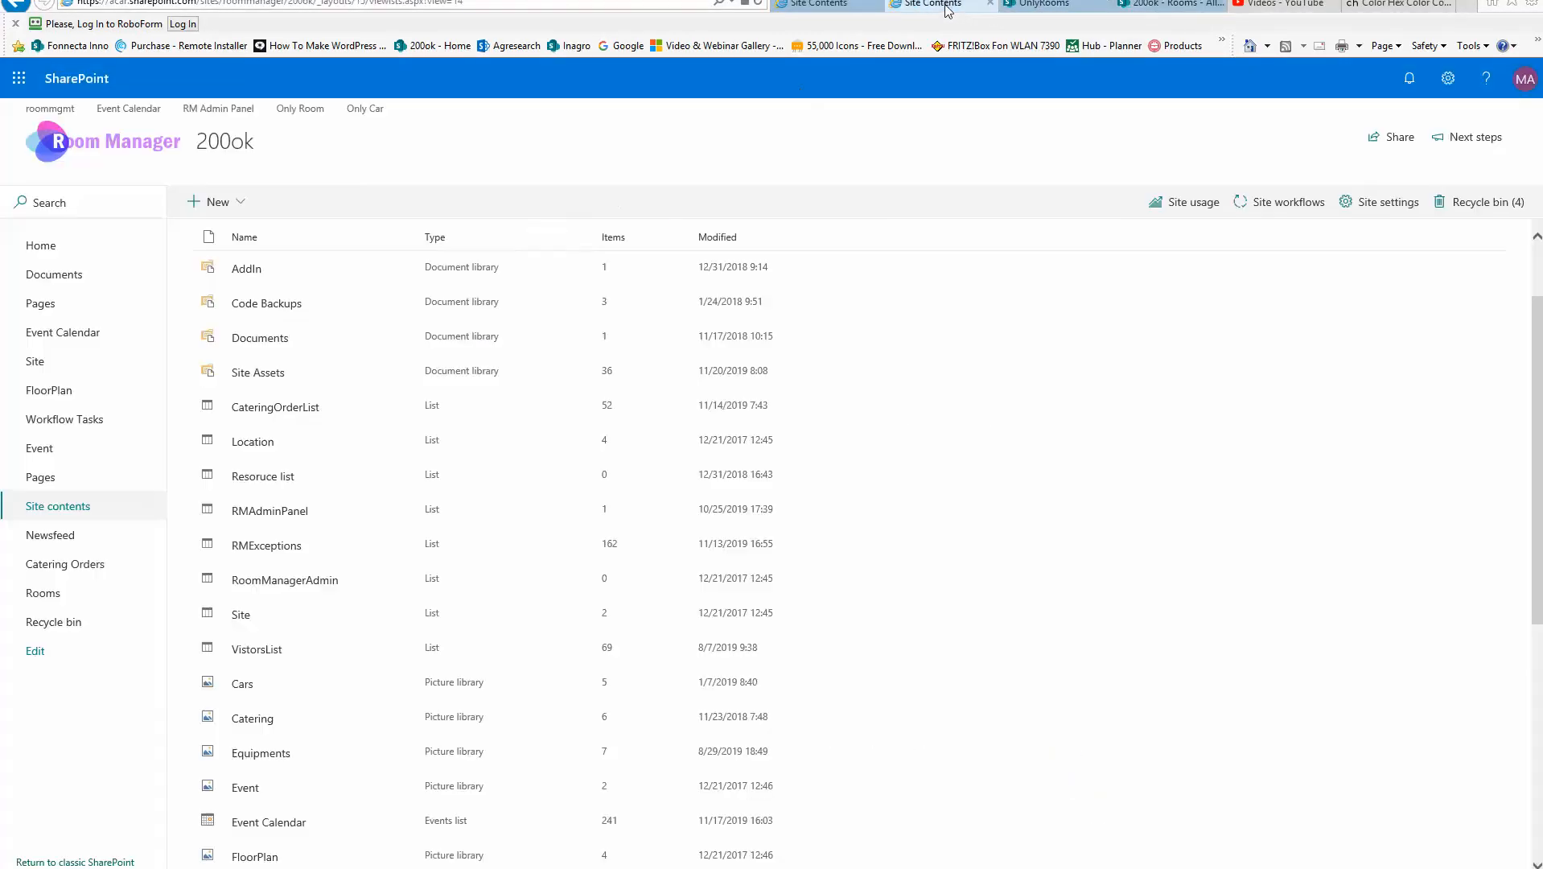
pyautogui.scroll(-3, 387, 594)
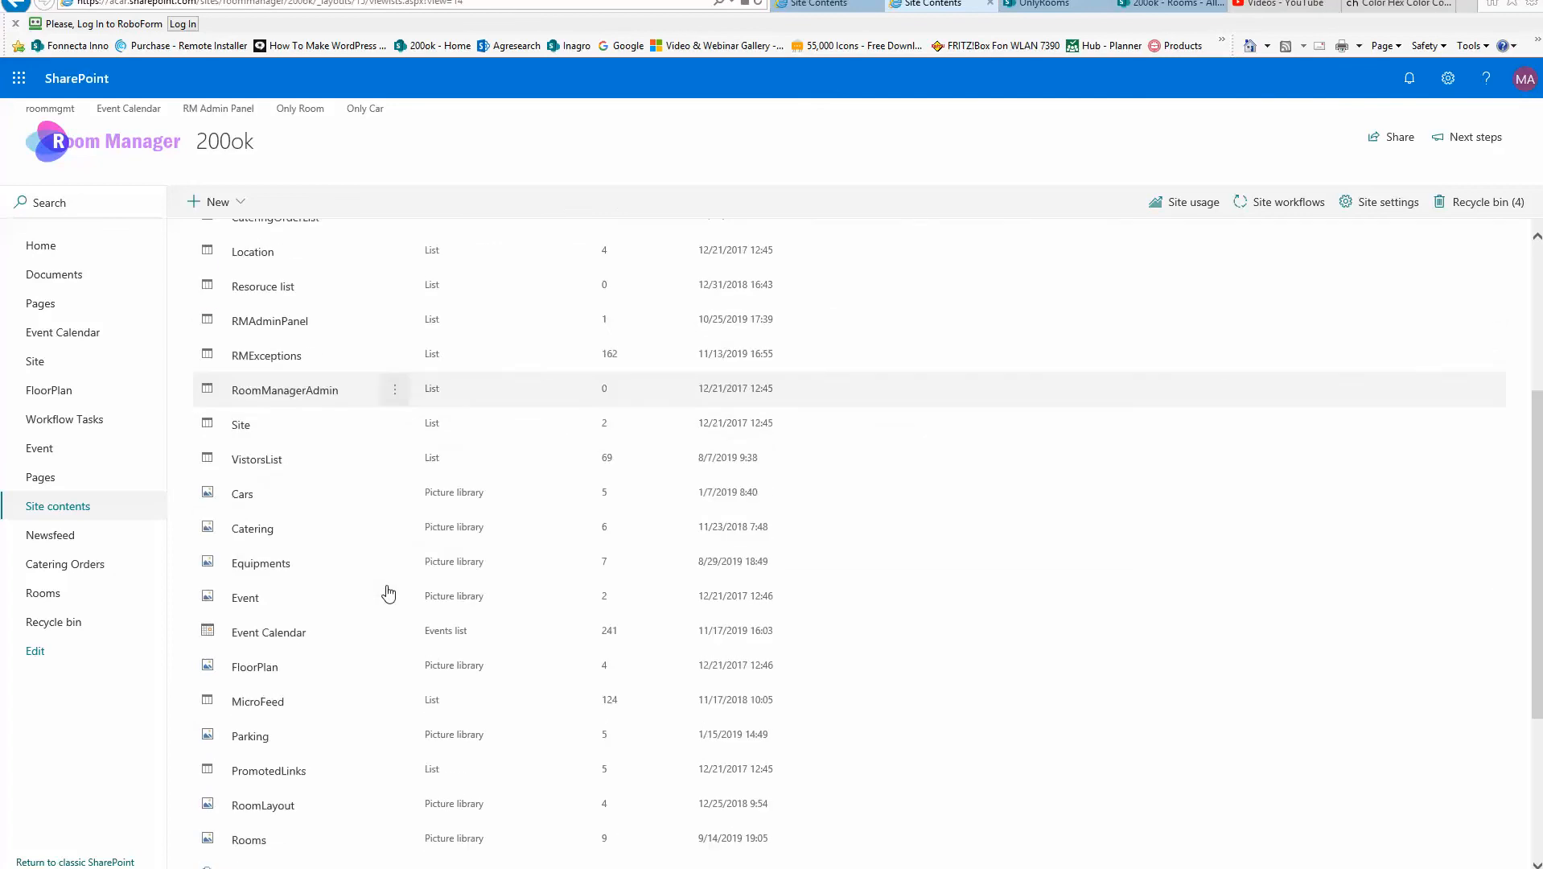
pyautogui.scroll(-3, 387, 593)
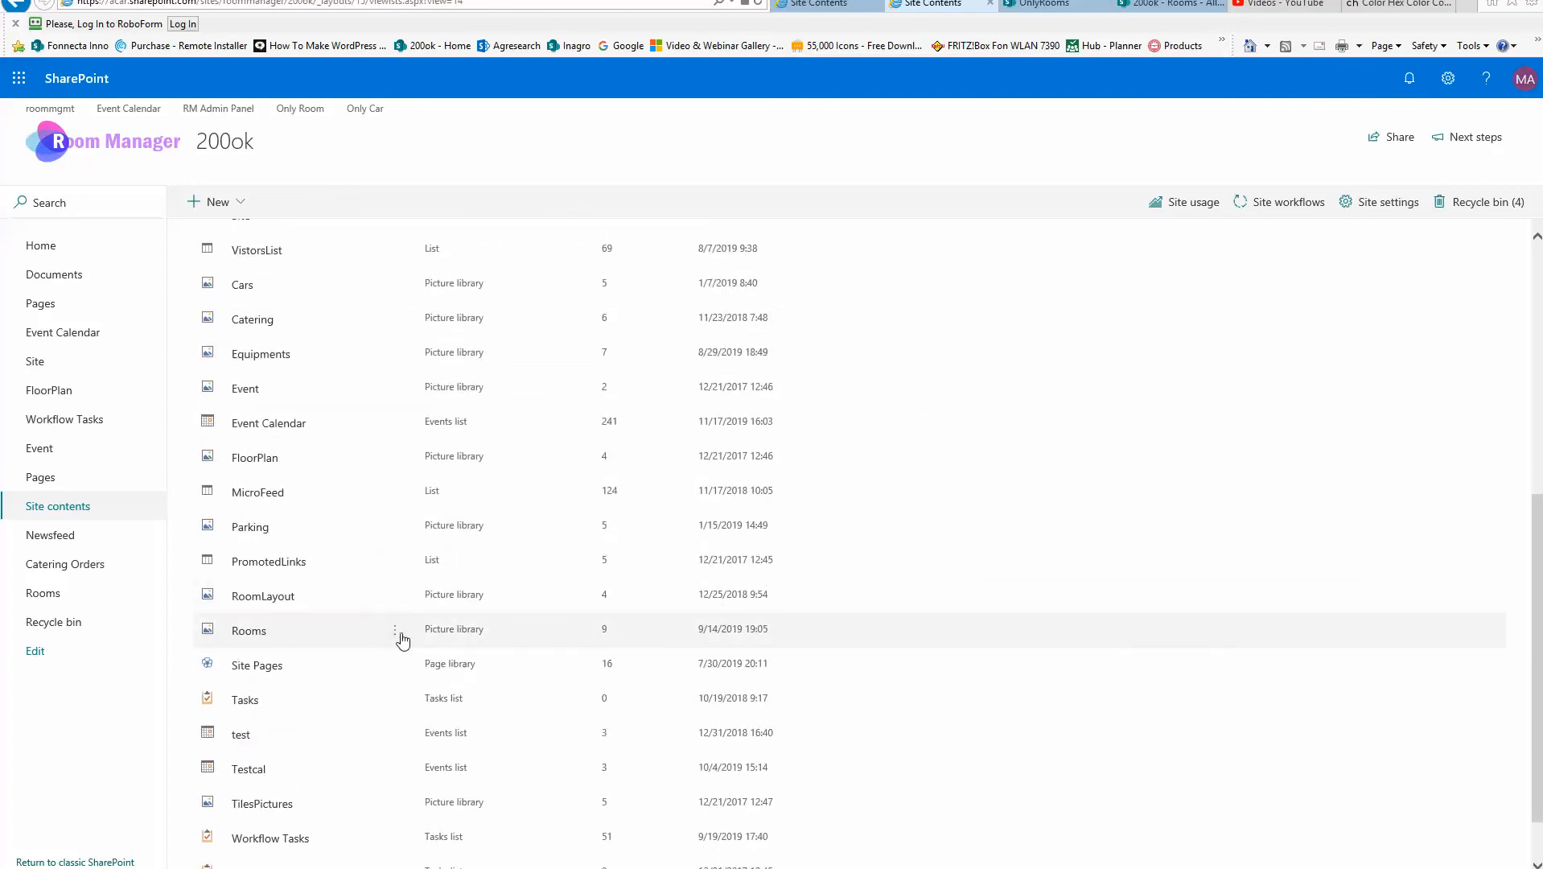
pyautogui.click(396, 634)
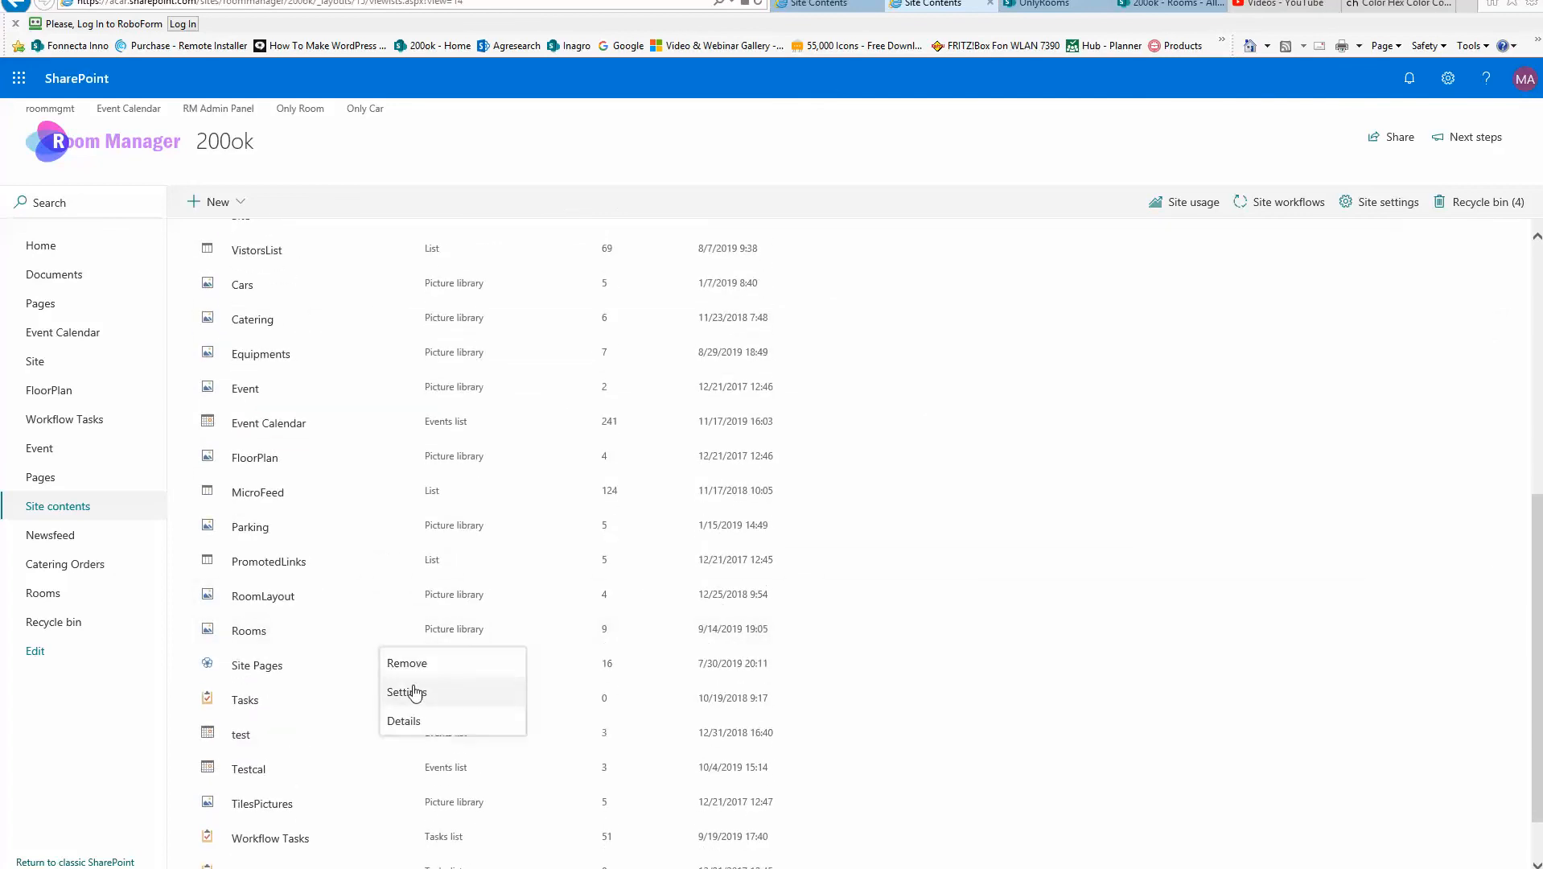
pyautogui.click(415, 696)
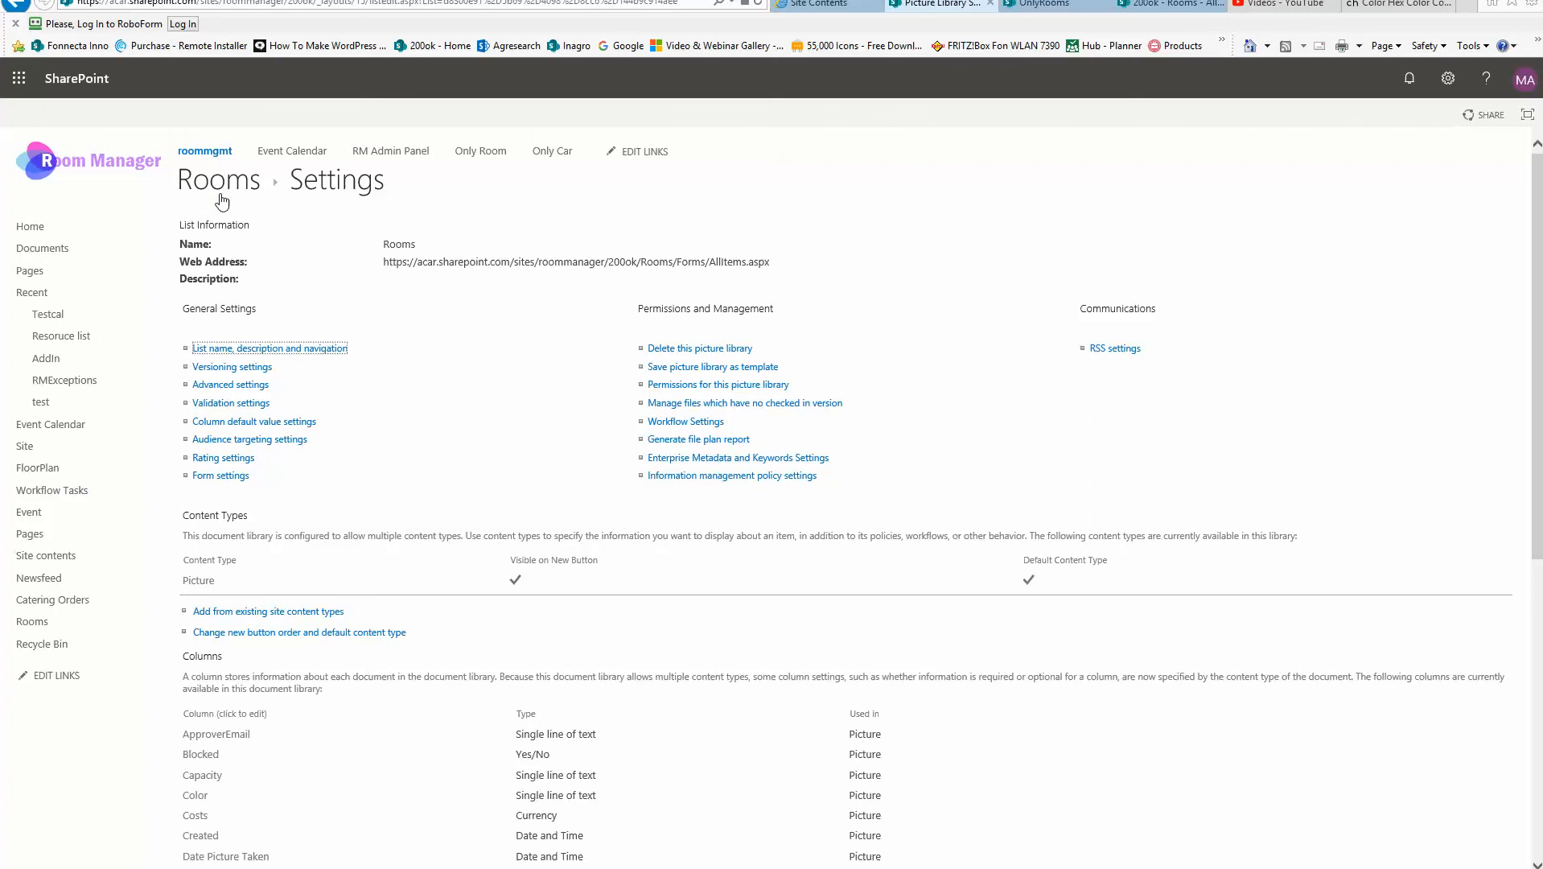
# Open the RoomKeyword column for editing and examine its choices from 1th Floor down to 8-seats
pyautogui.scroll(-6, 425, 424)
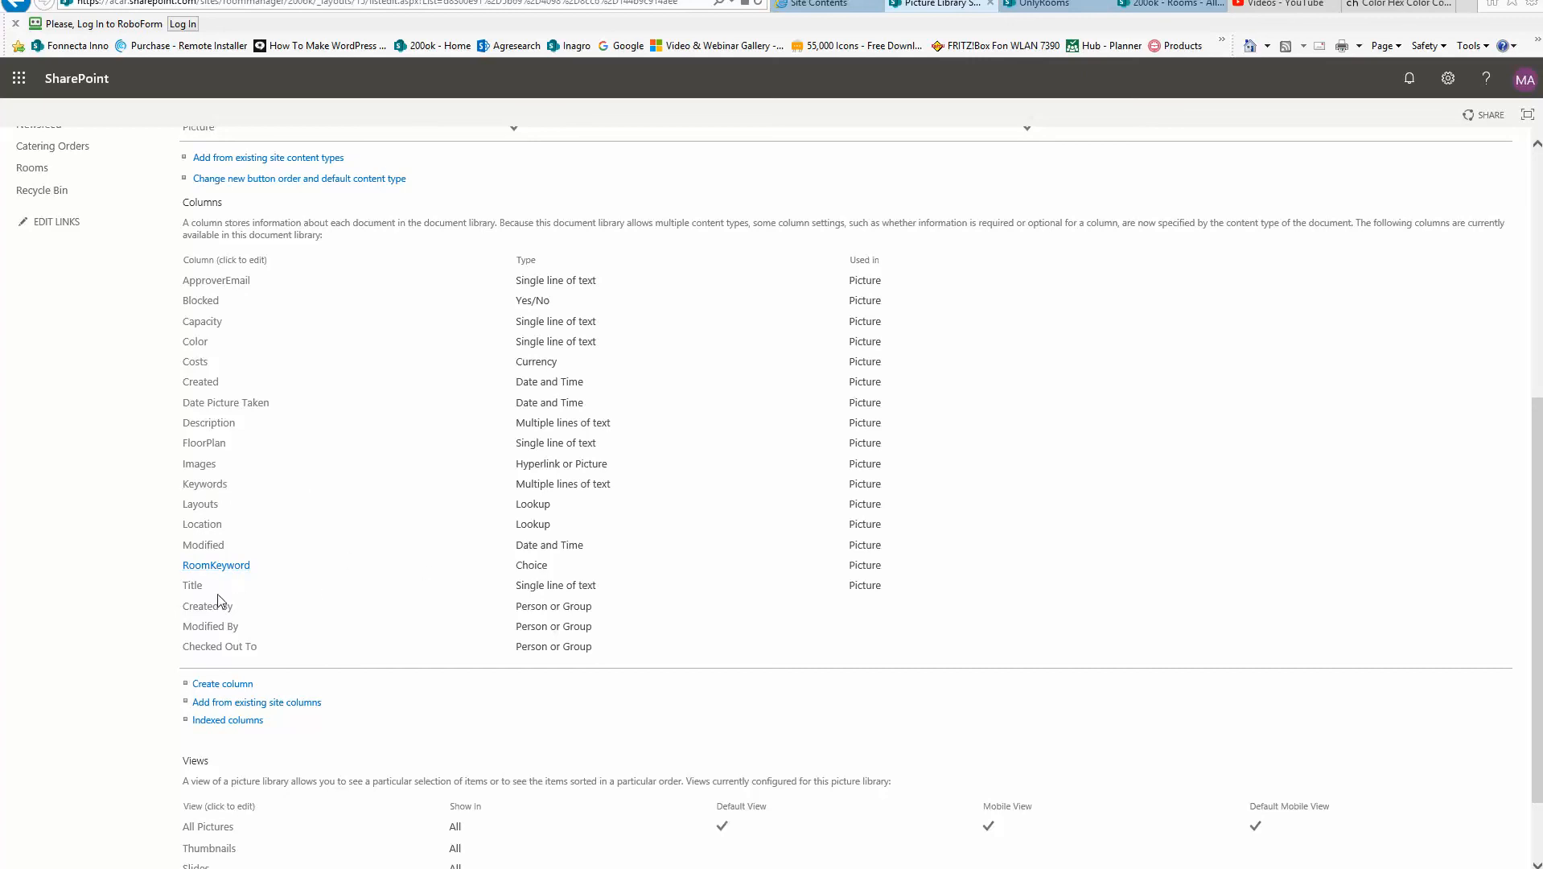
pyautogui.click(223, 567)
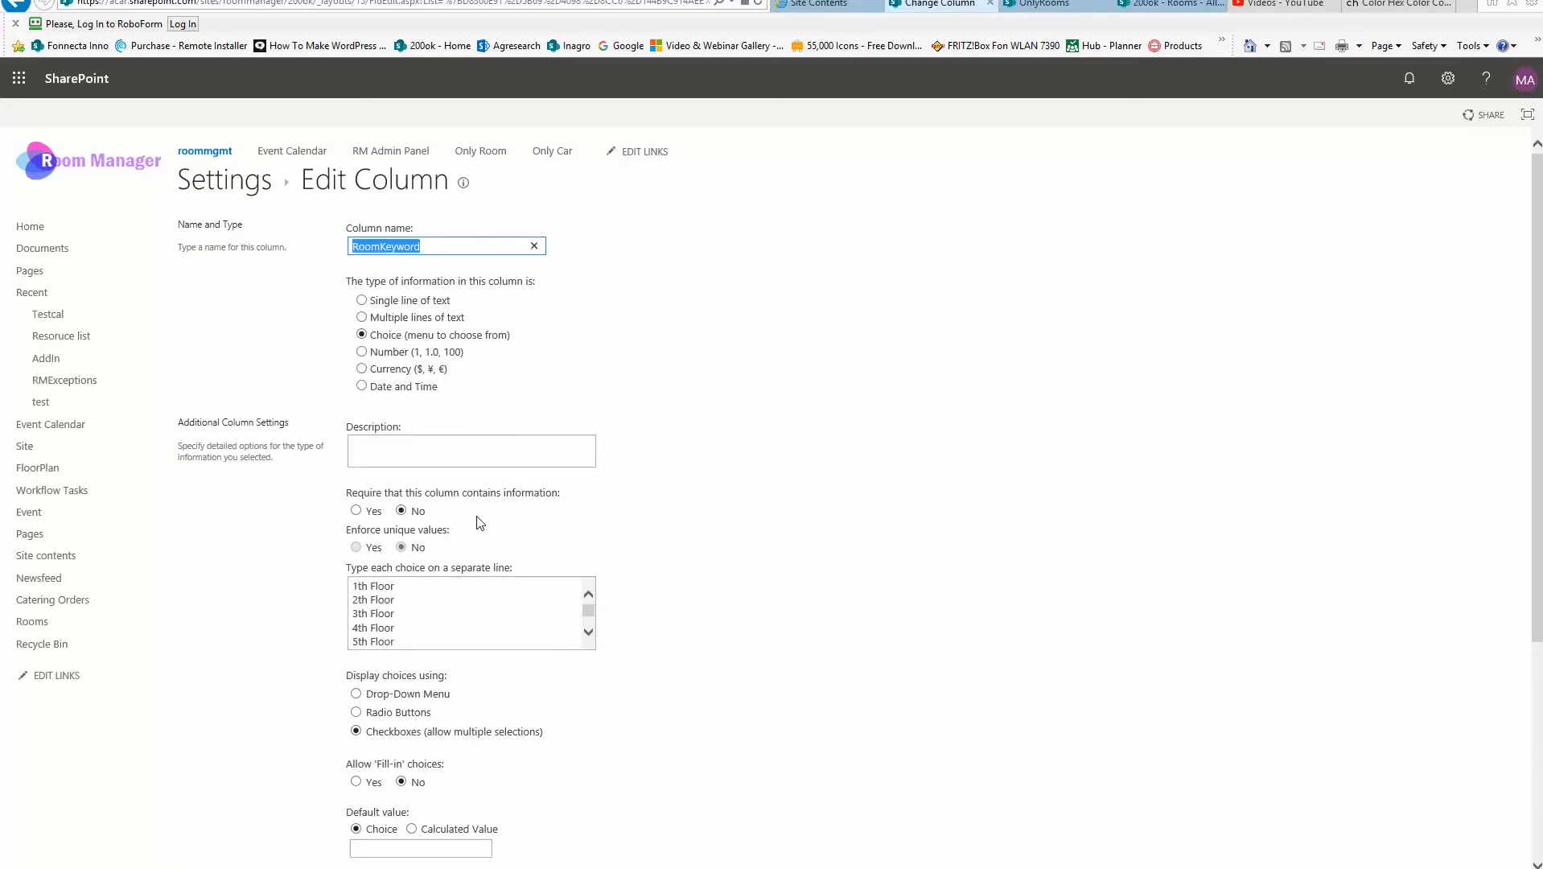
pyautogui.click(588, 633)
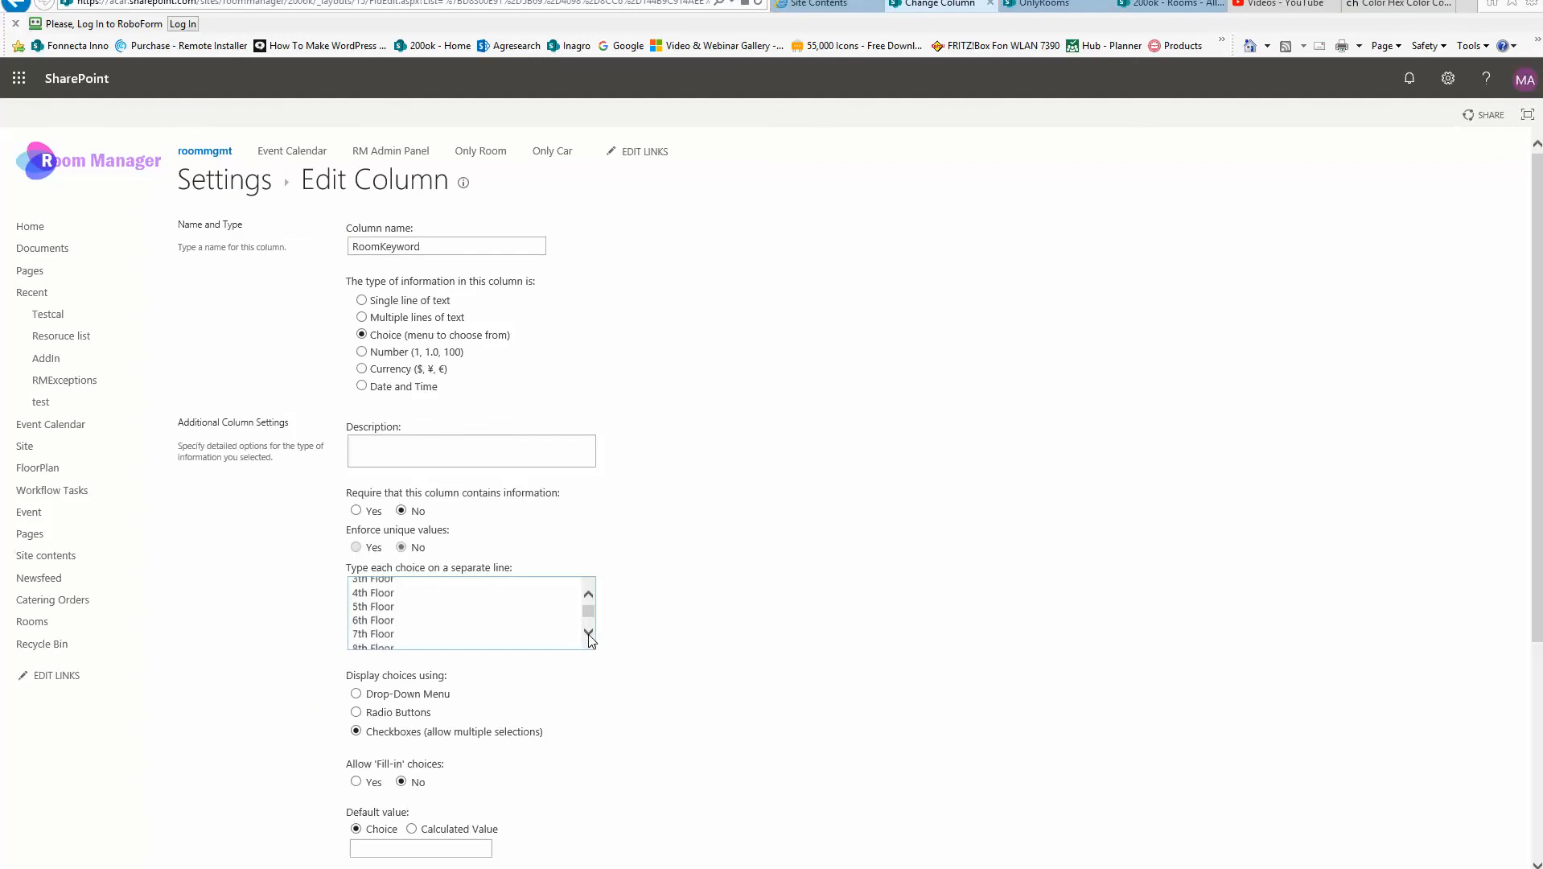
pyautogui.click(588, 634)
pyautogui.click(588, 634)
pyautogui.click(588, 634)
pyautogui.click(588, 634)
pyautogui.click(588, 634)
pyautogui.click(588, 634)
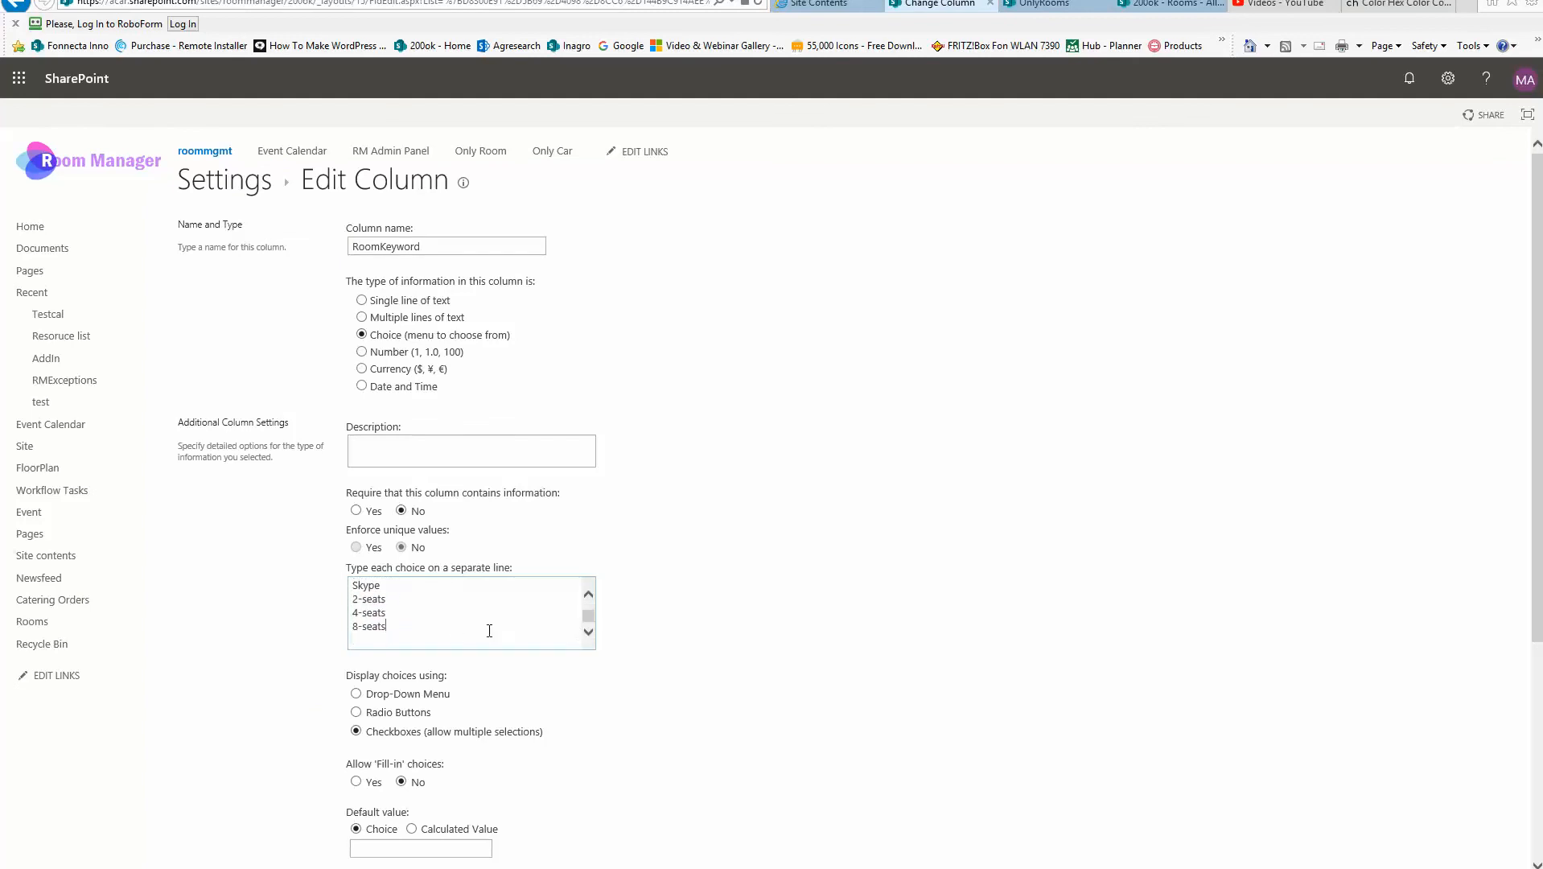
# Start a new choice line after 8-seats, review the RoomKeyword floor and seat choices, and cancel the column edit
pyautogui.press('Return')
pyautogui.scroll(5, 397, 620)
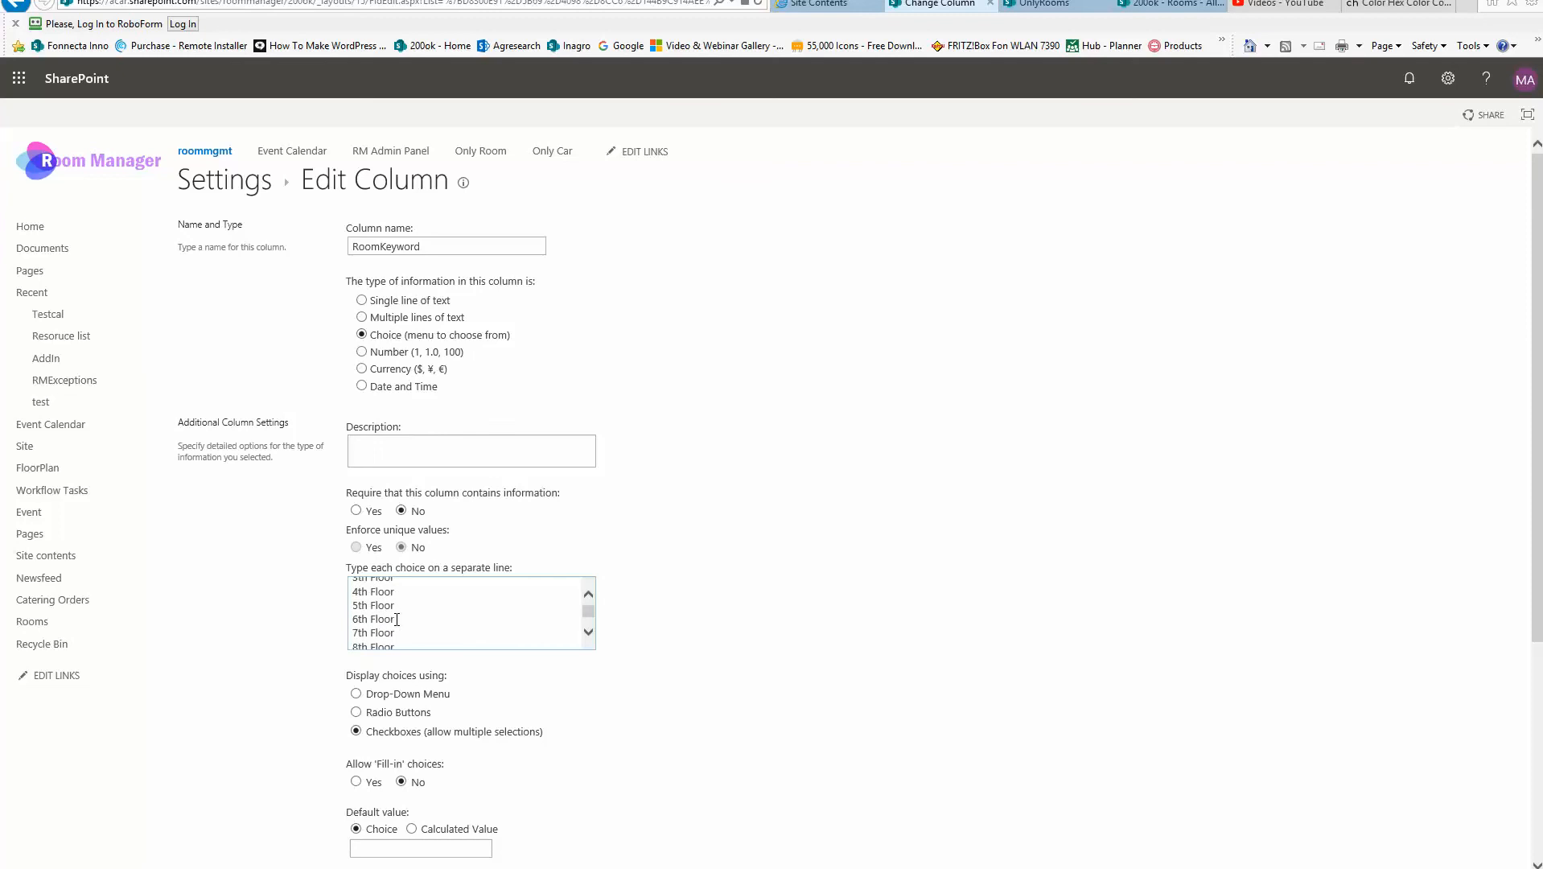
pyautogui.scroll(-5, 396, 620)
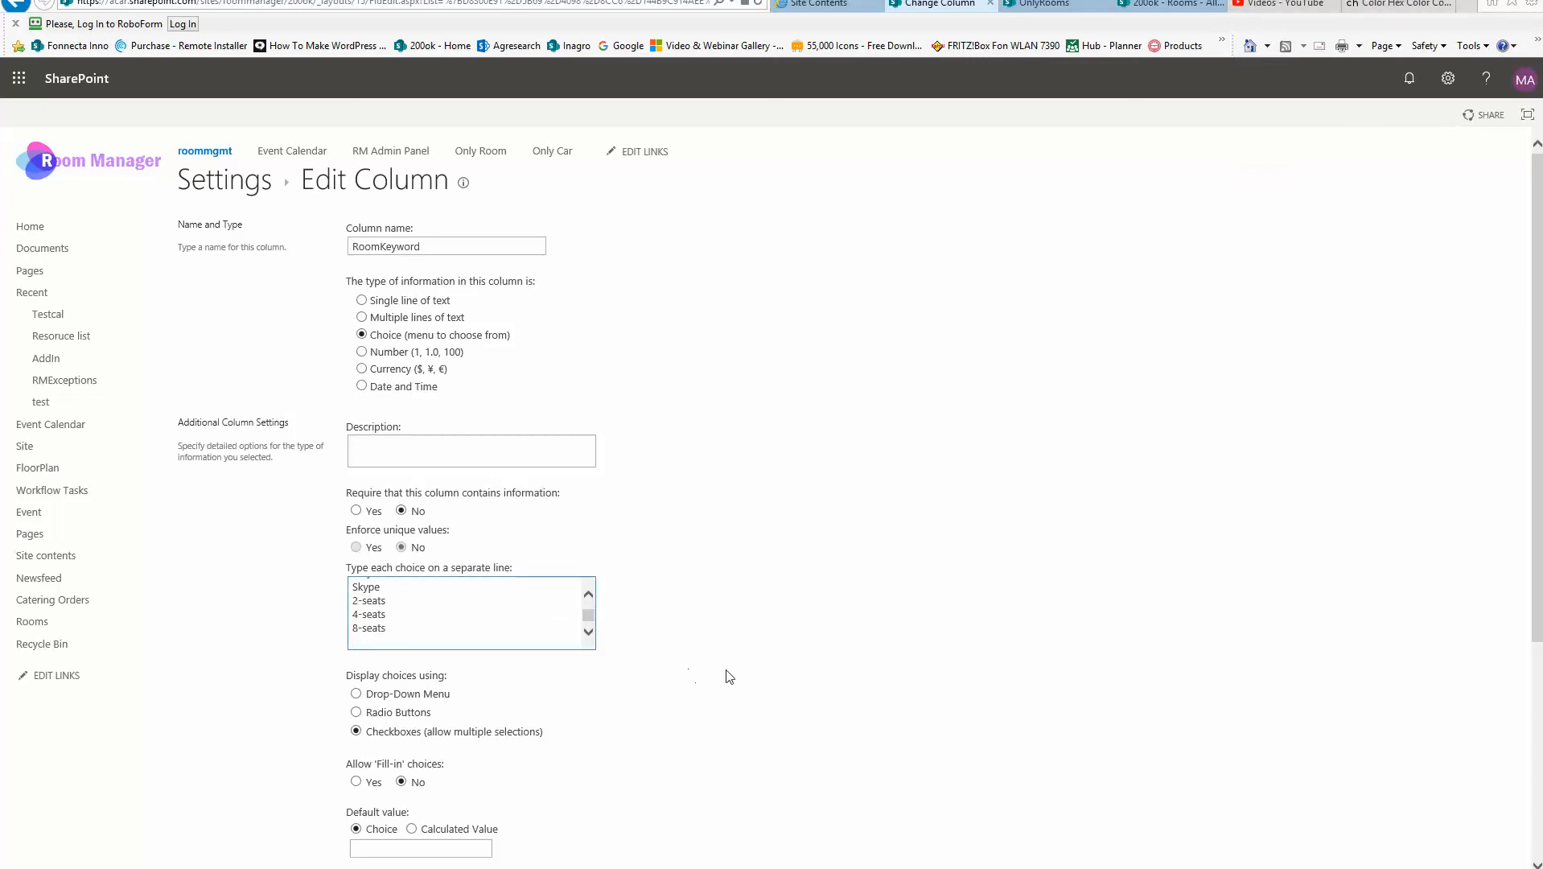
pyautogui.scroll(-4, 728, 676)
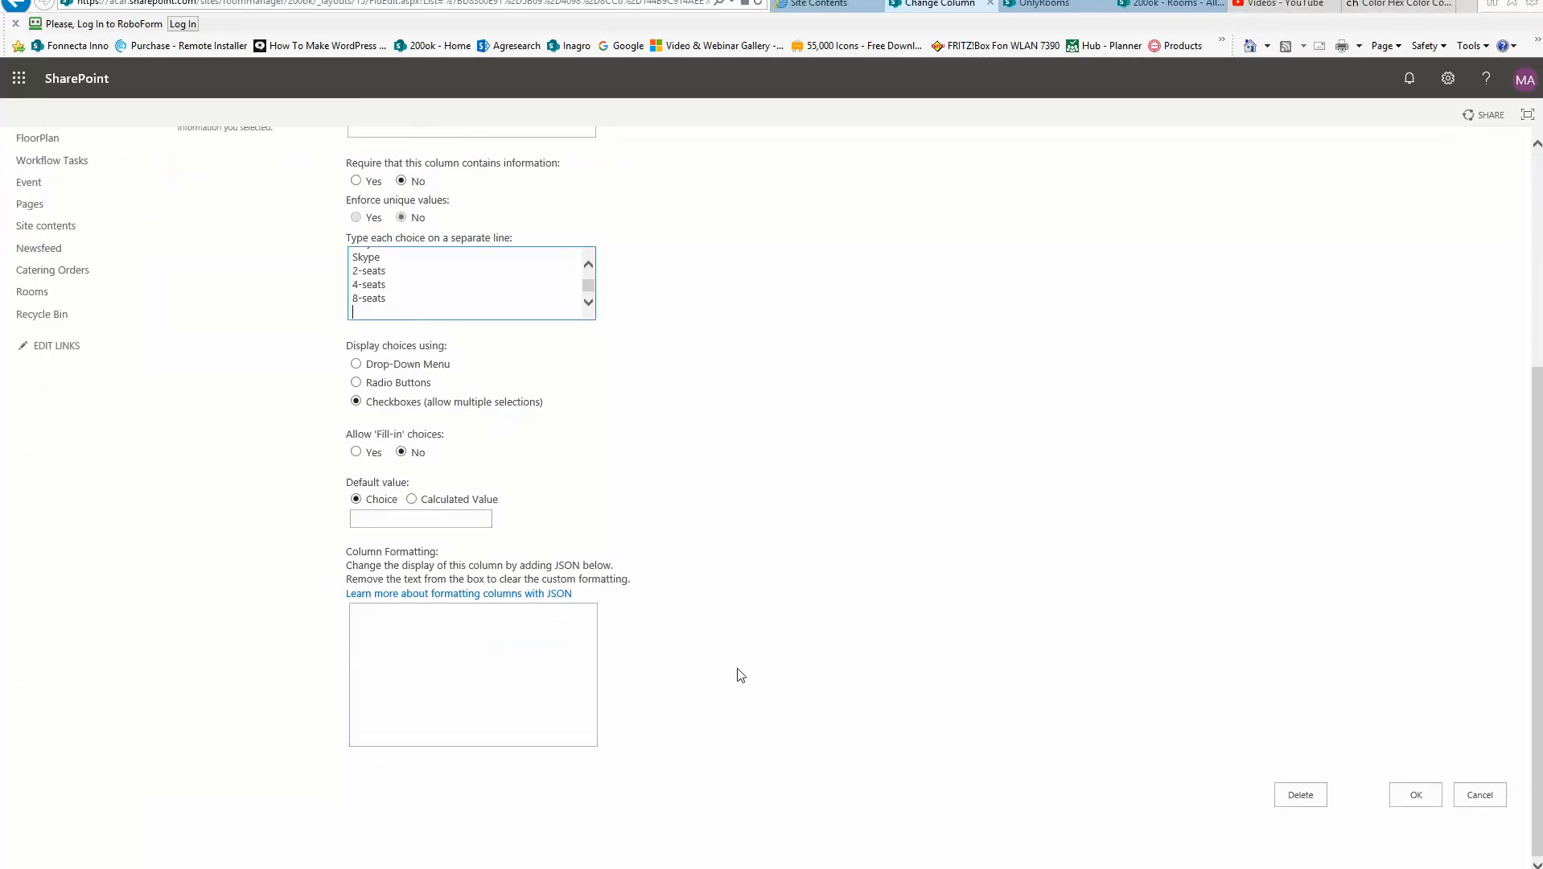
pyautogui.click(1479, 797)
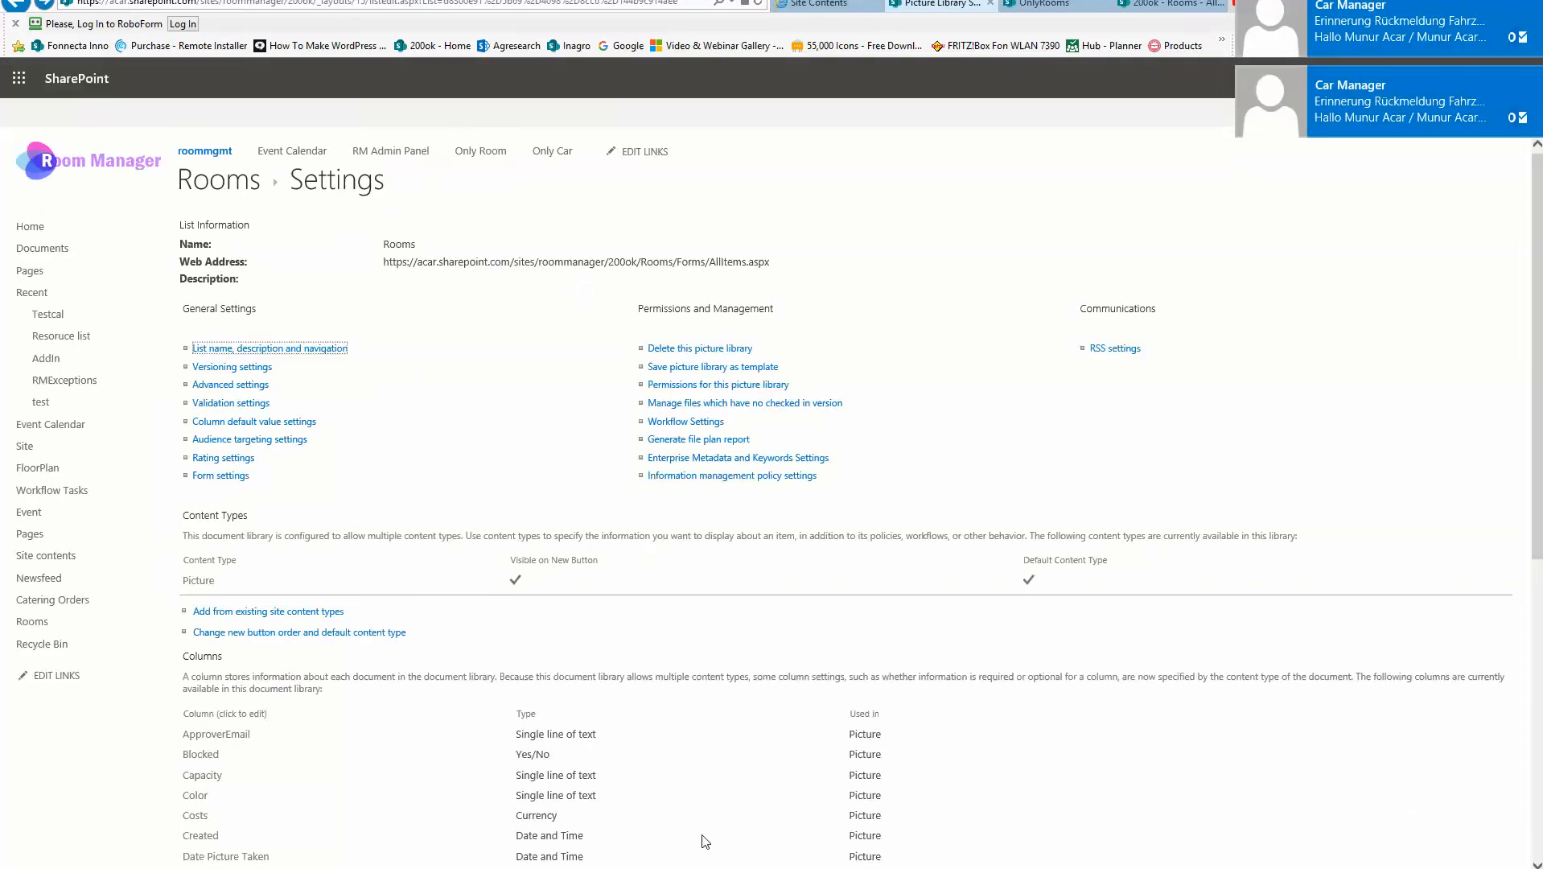
# Switch to the Notepad notes, check the Room Colors and PowerApp Conference Room Images topics, and minimize the notes
pyautogui.hotkey('alt', 'Tab')
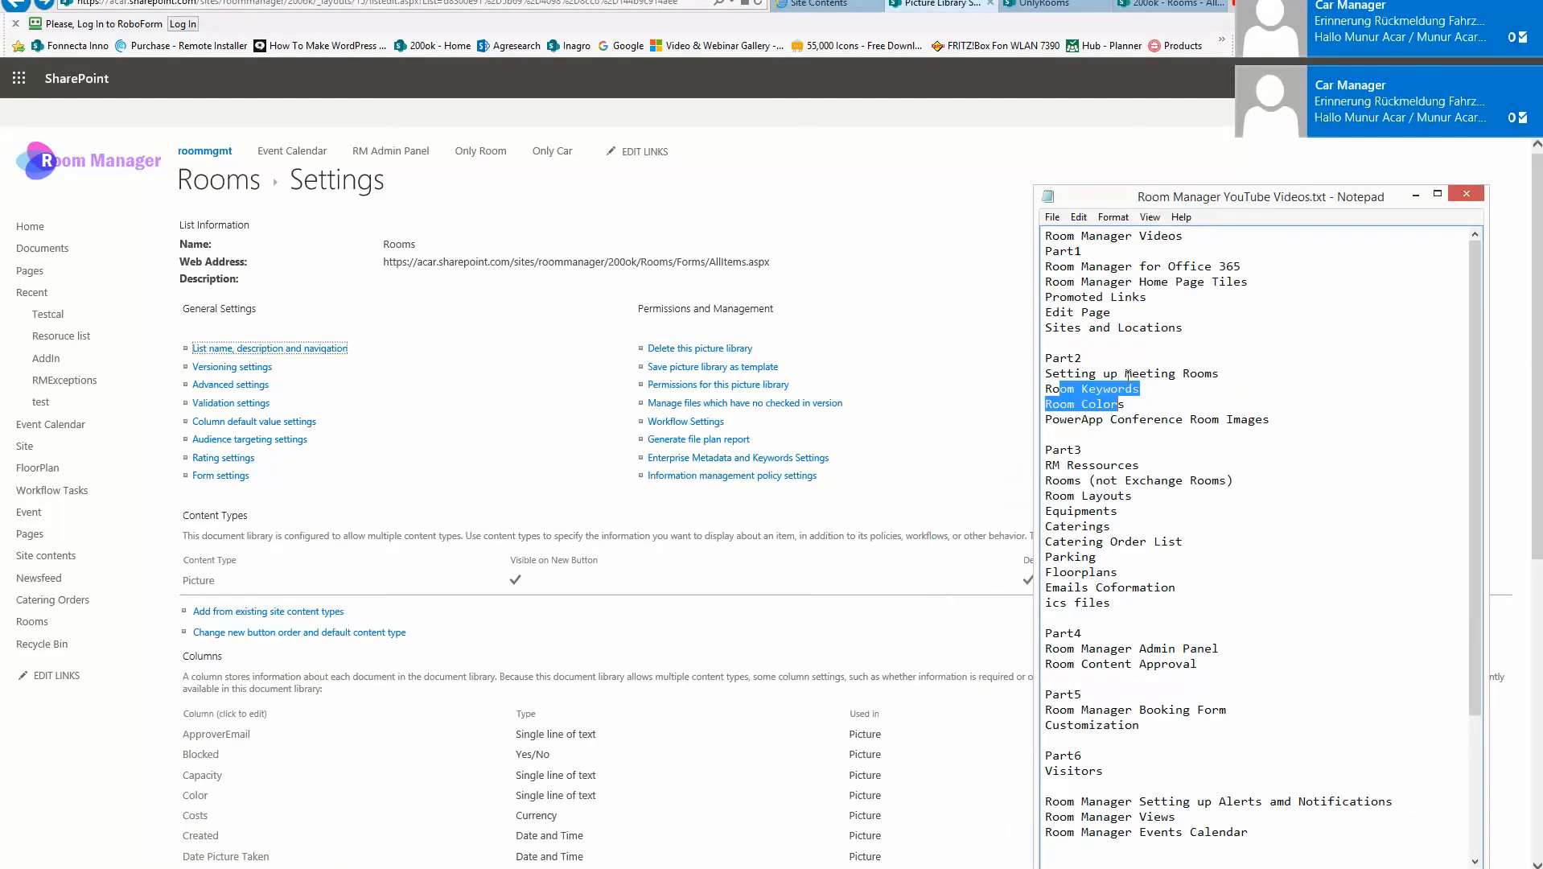
pyautogui.click(1143, 413)
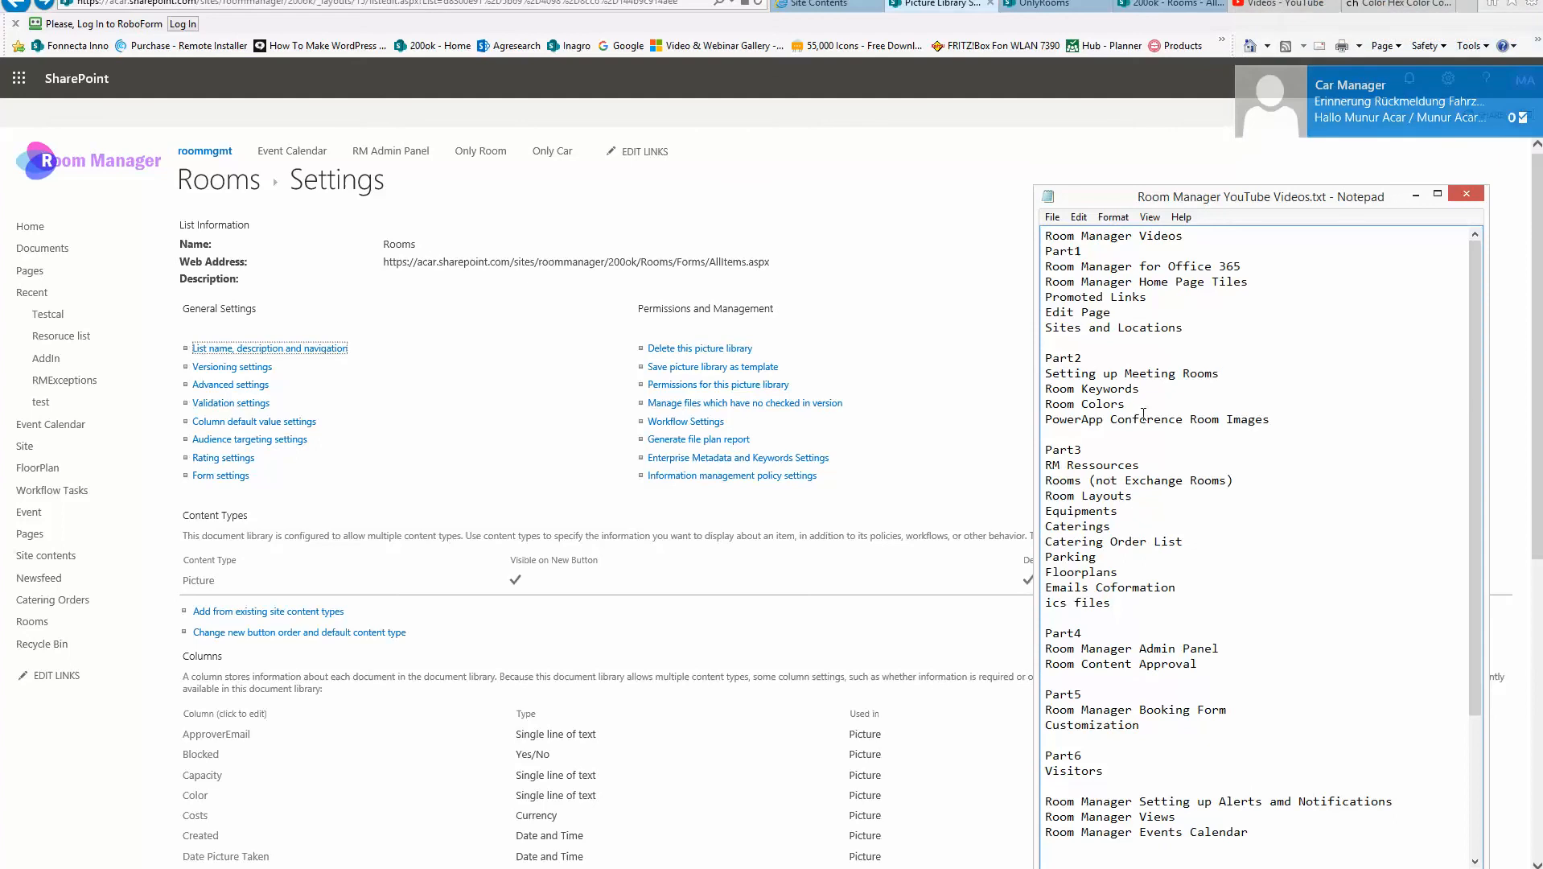
pyautogui.moveTo(1052, 419); pyautogui.dragTo(1117, 406)
pyautogui.click(1271, 466)
pyautogui.click(1320, 451)
pyautogui.click(1417, 194)
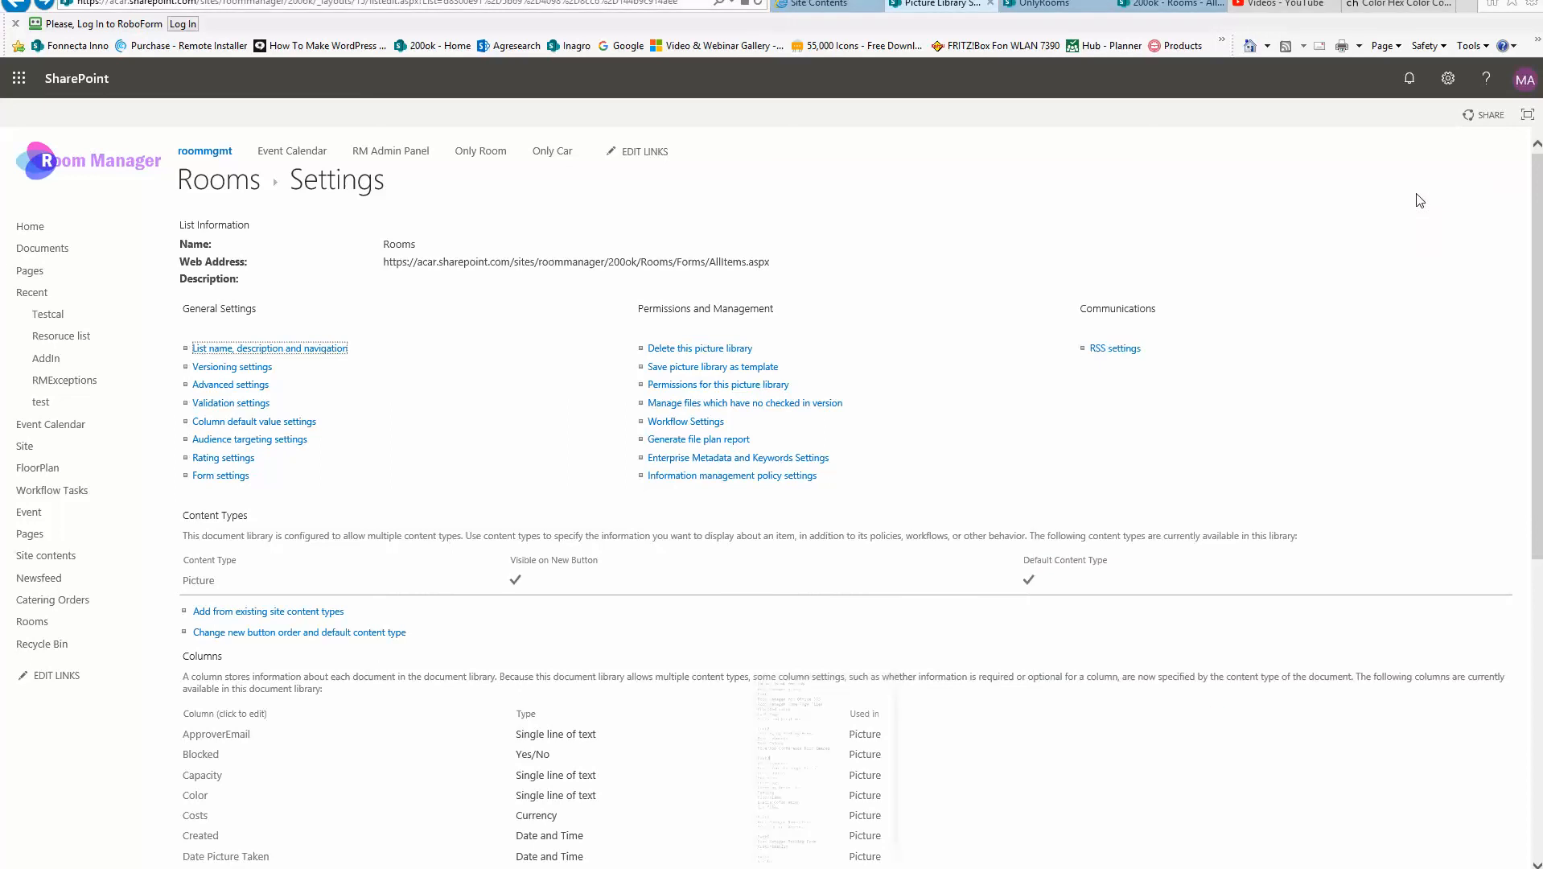